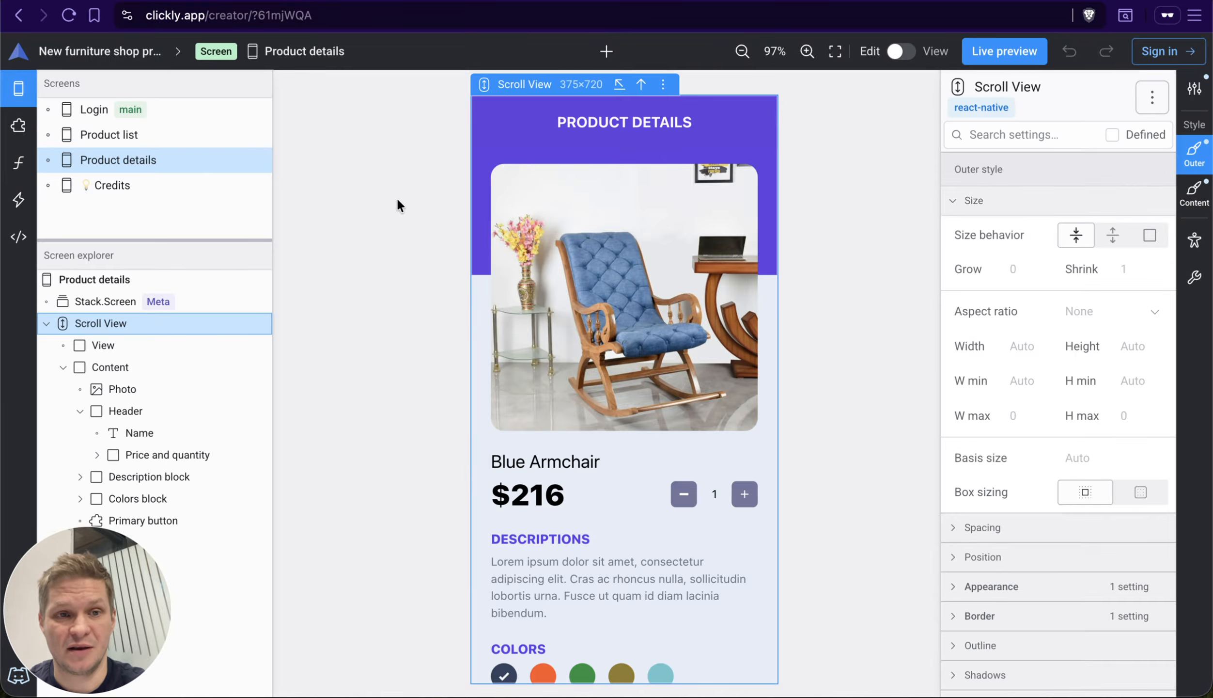
Step: View the project's screens, custom components, formulas, action flows and code sections in turn, and return to the Product details screen
{"action": "key", "text": "alt+1"}
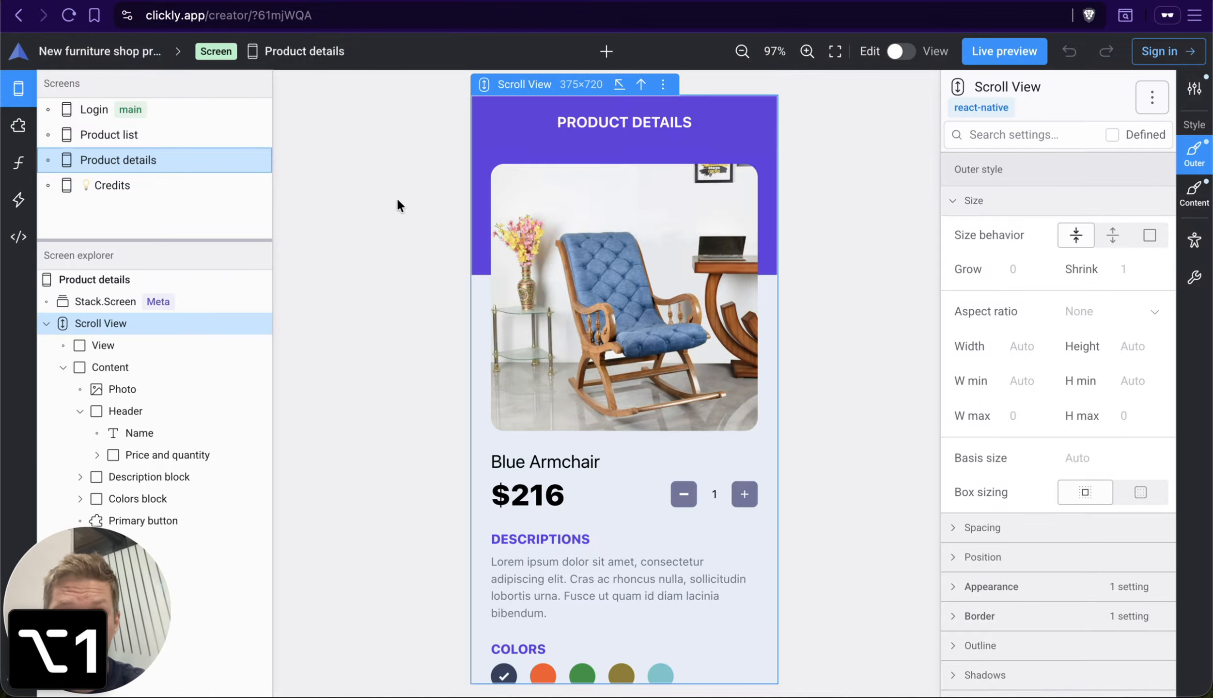
{"action": "key", "text": "alt+2"}
{"action": "key", "text": "alt+3"}
{"action": "key", "text": "alt+4"}
{"action": "key", "text": "alt+5"}
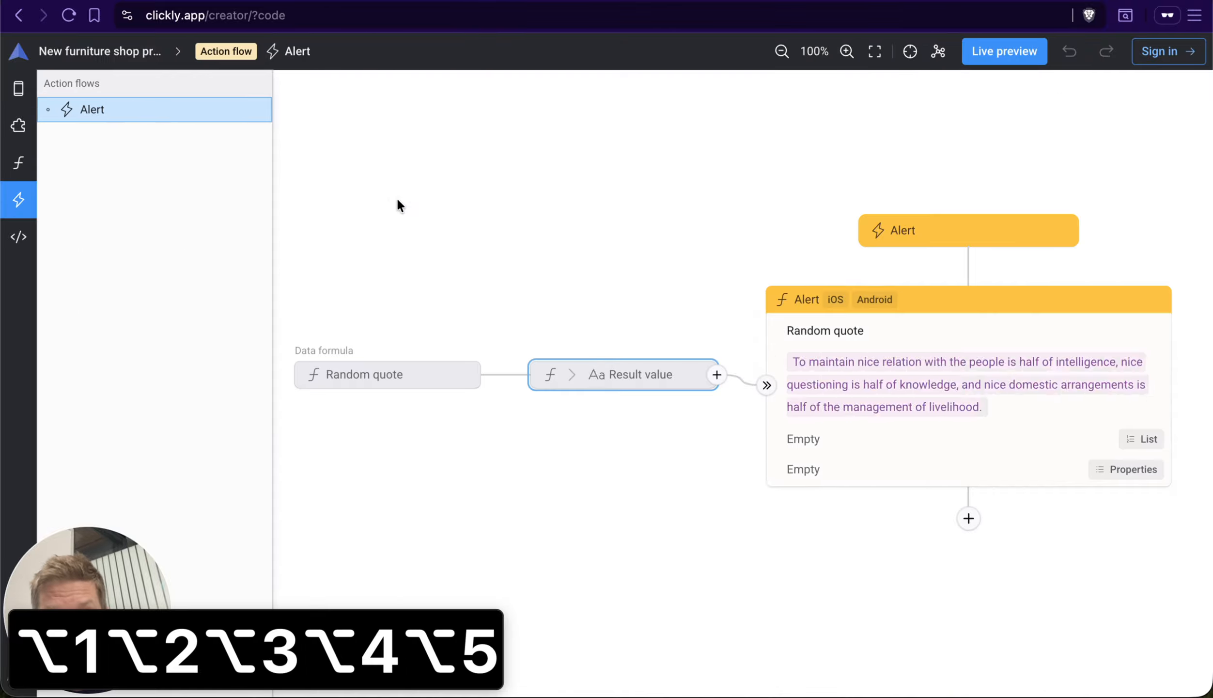
{"action": "key", "text": "alt+1"}
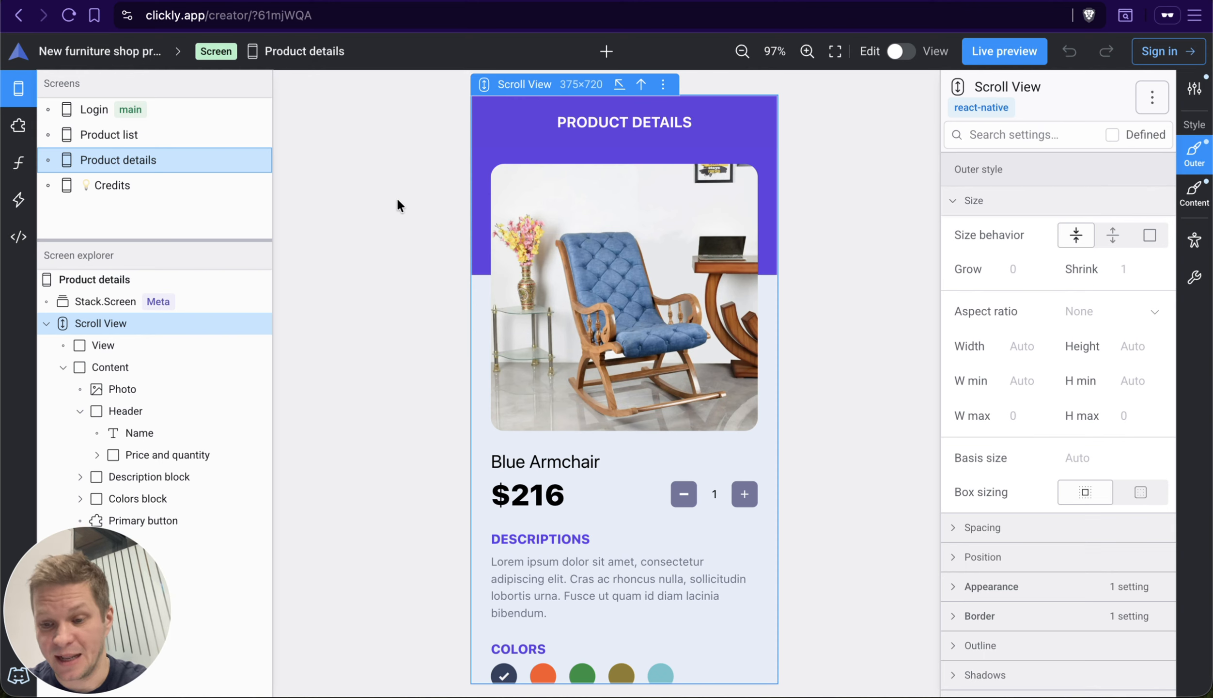
Step: Step through the project sections one at a time, forward from the screens section and back to Product details
{"action": "key", "text": "alt+2"}
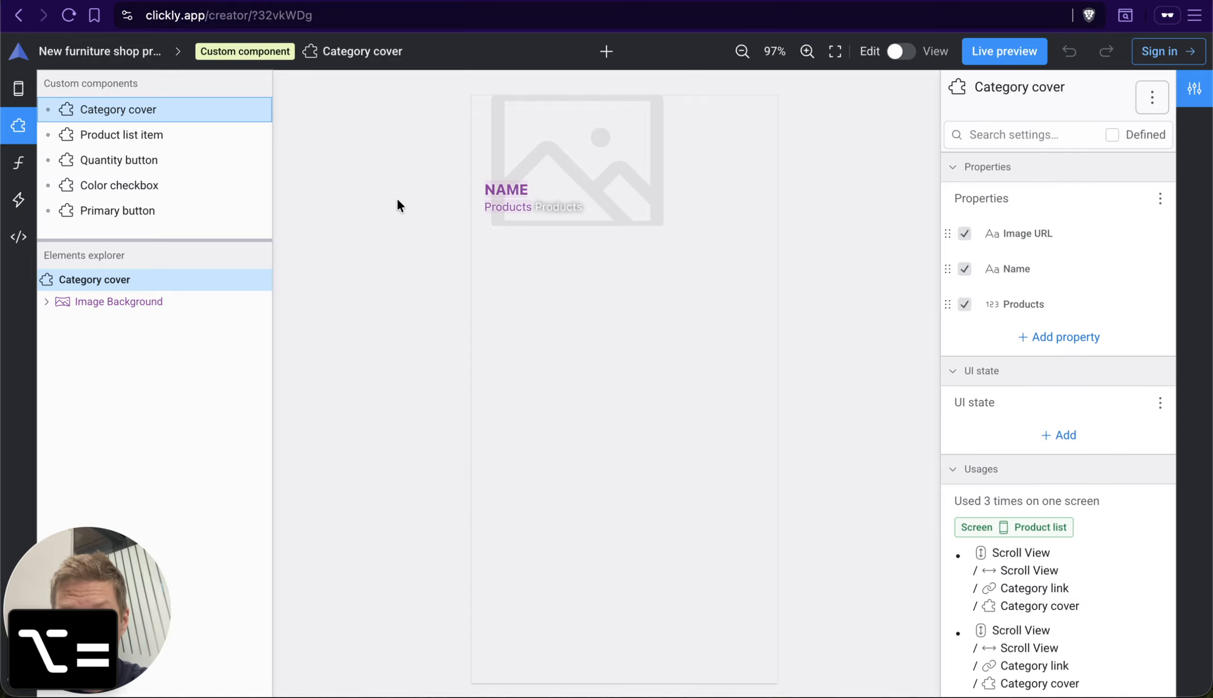
{"action": "key", "text": "alt+1"}
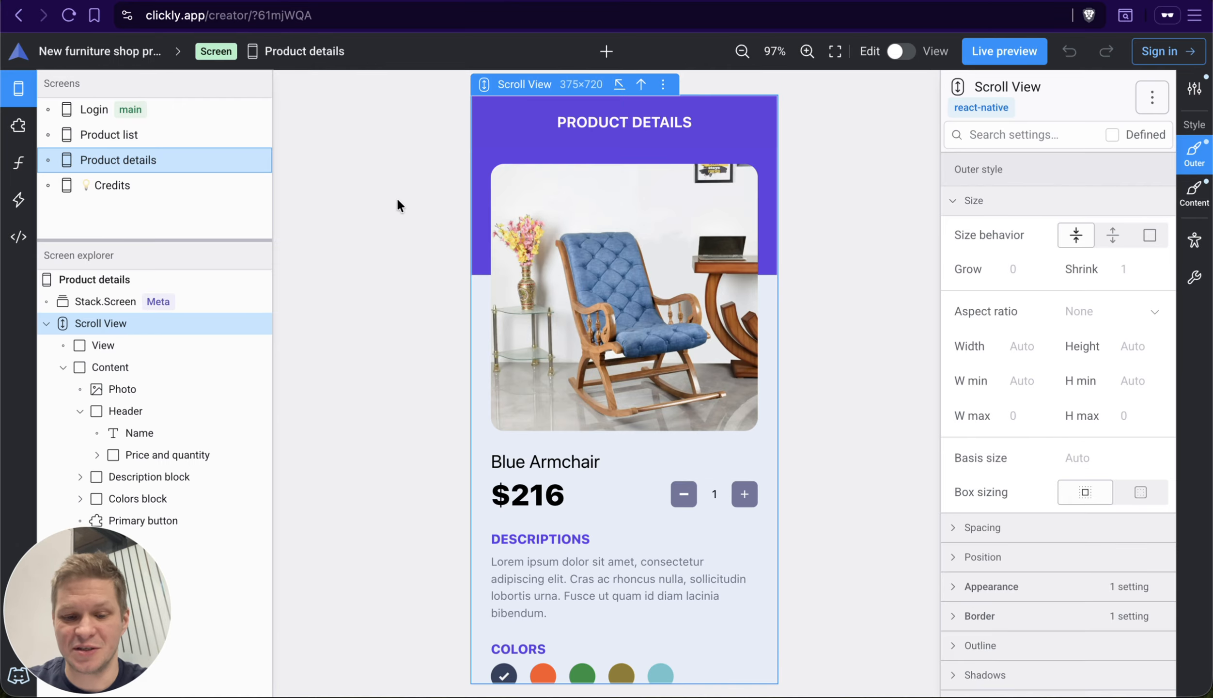
{"action": "key", "text": "alt+equal"}
{"action": "key", "text": "alt+equal"}
{"action": "key", "text": "alt+equal"}
{"action": "key", "text": "alt+minus"}
{"action": "key", "text": "alt+minus"}
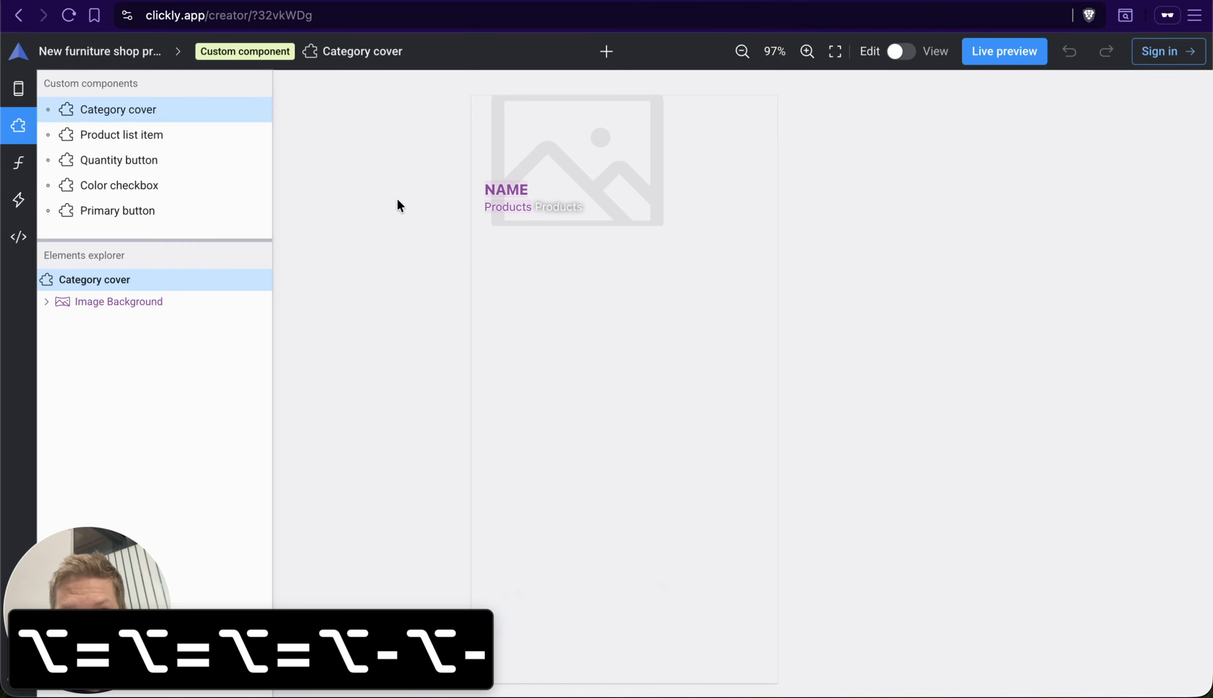
{"action": "key", "text": "alt+minus"}
Step: Collapse and expand the sidebar with the screens list and screen explorer several times, finishing with it expanded
{"action": "key", "text": "alt+0"}
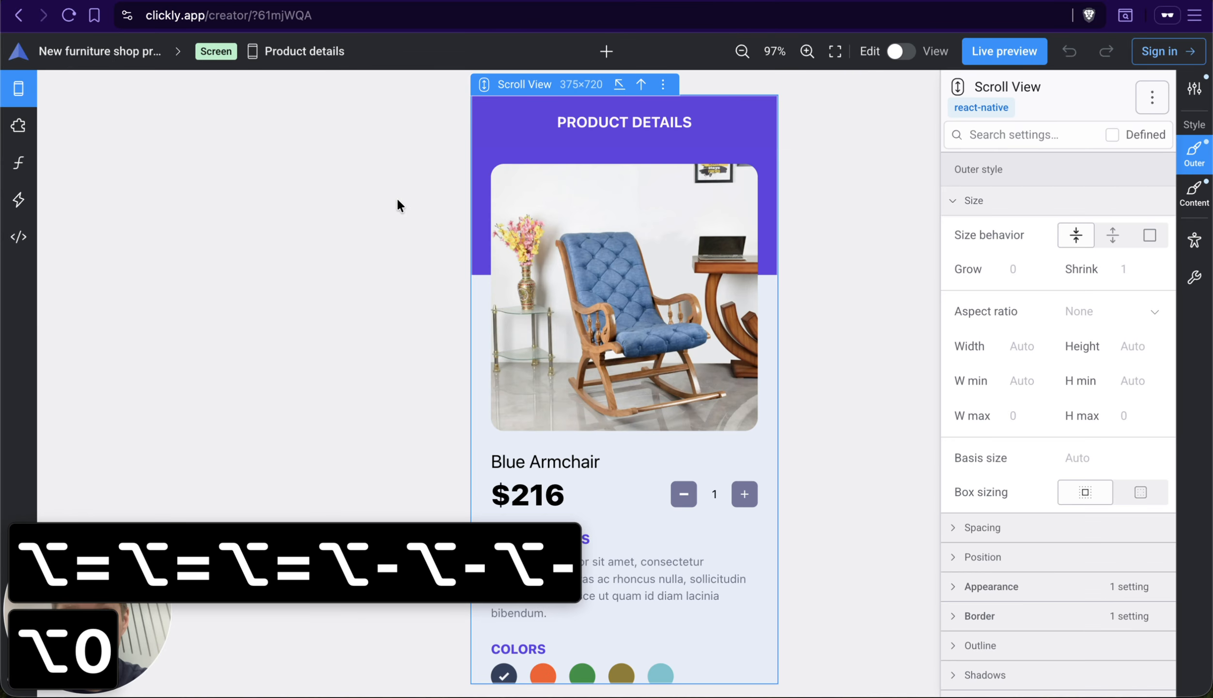
{"action": "key", "text": "alt+0"}
{"action": "key", "text": "alt+0"}
{"action": "key", "text": "alt+0"}
{"action": "key", "text": "alt+0"}
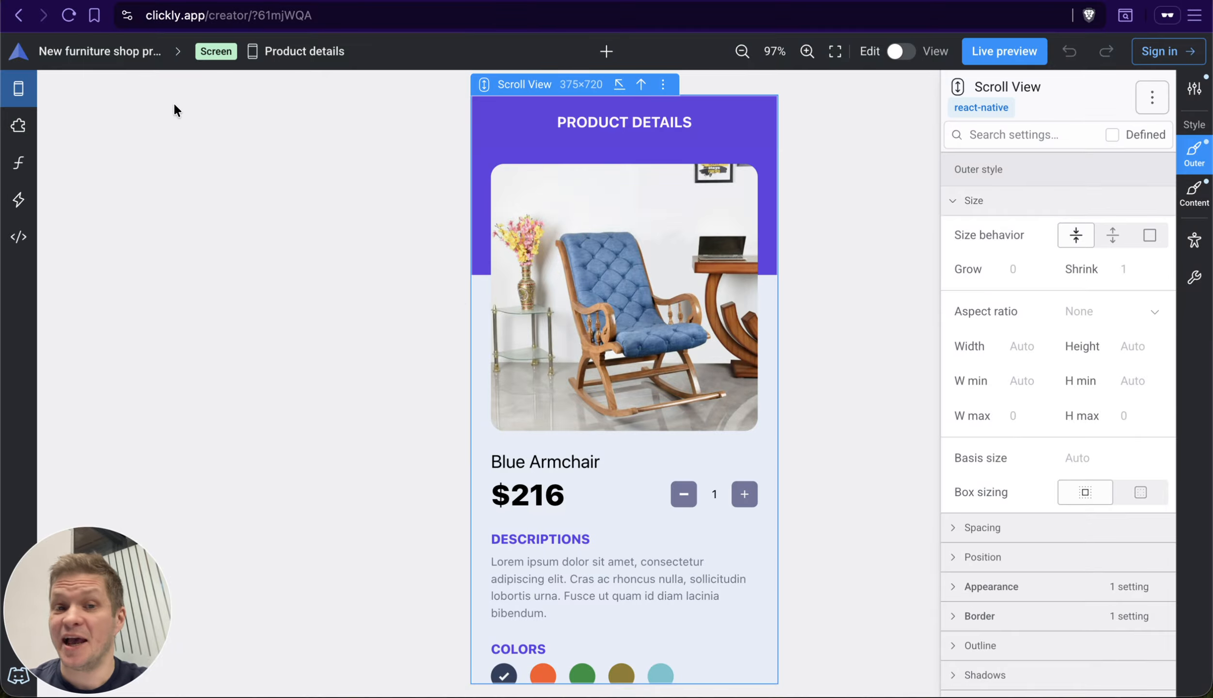
{"action": "left_click", "coordinate": [38, 83]}
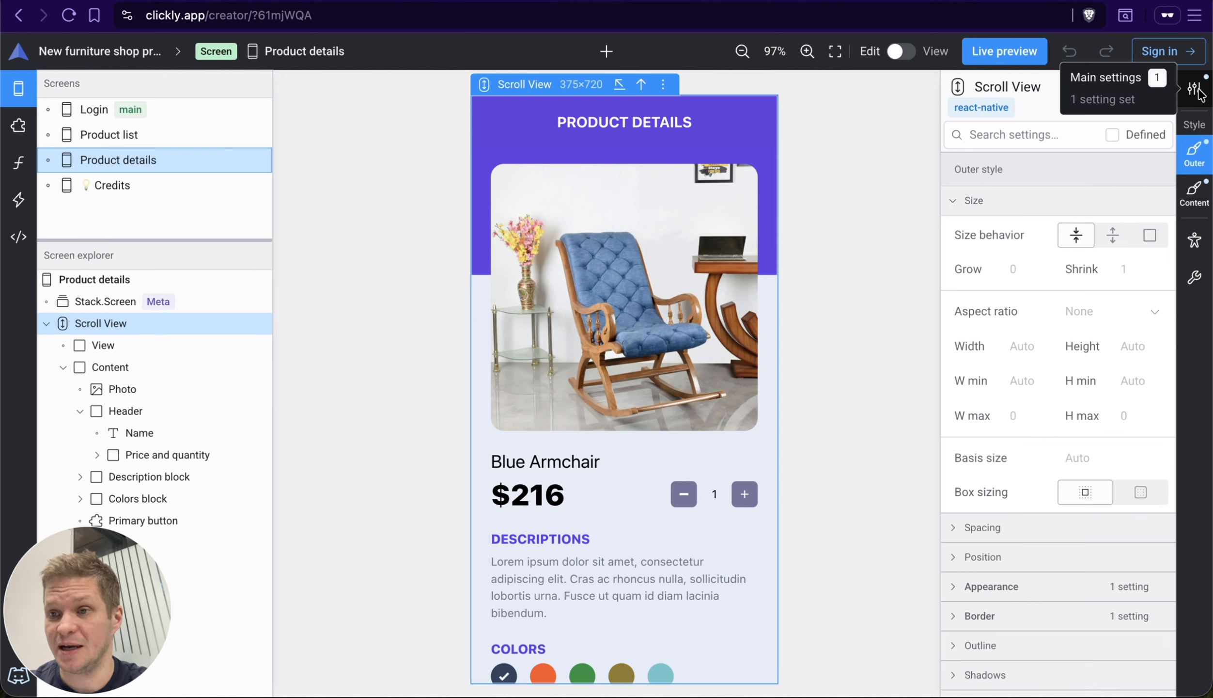
Step: View the Scroll View's main, outer style, content container style, accessibility and advanced settings in turn, and return to the main settings
{"action": "key", "text": "alt+1"}
{"action": "key", "text": "alt+2"}
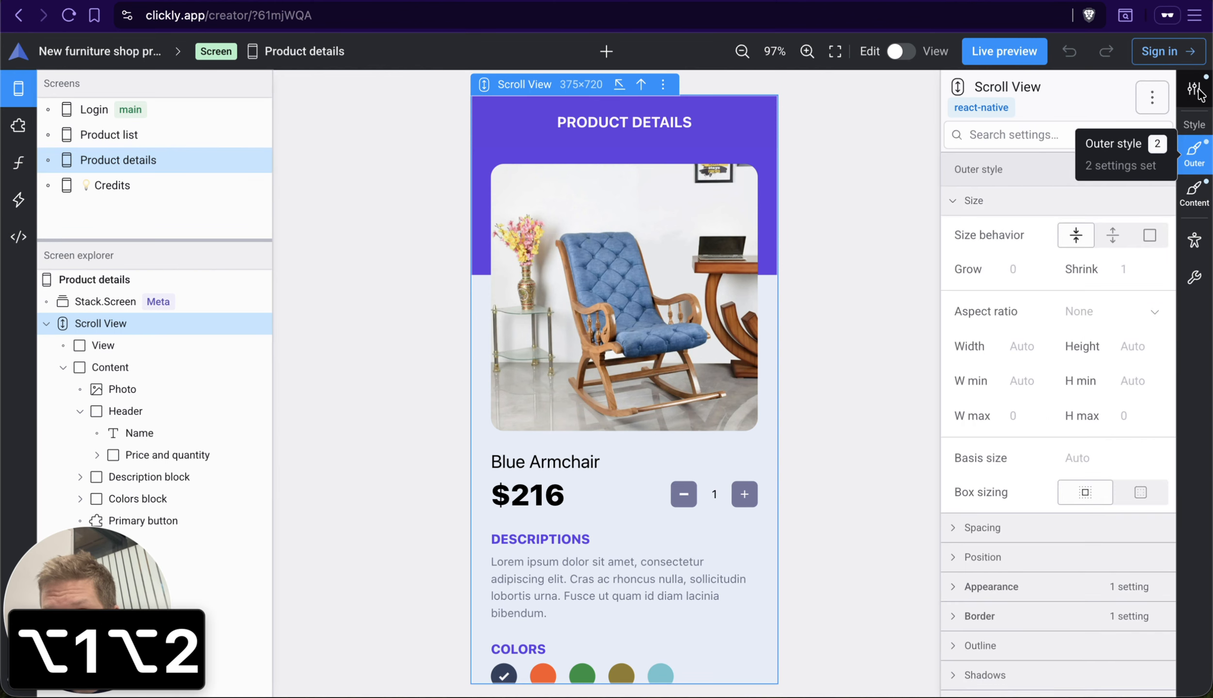
{"action": "key", "text": "alt+3"}
{"action": "key", "text": "alt+4"}
{"action": "key", "text": "alt+5"}
{"action": "key", "text": "alt+6"}
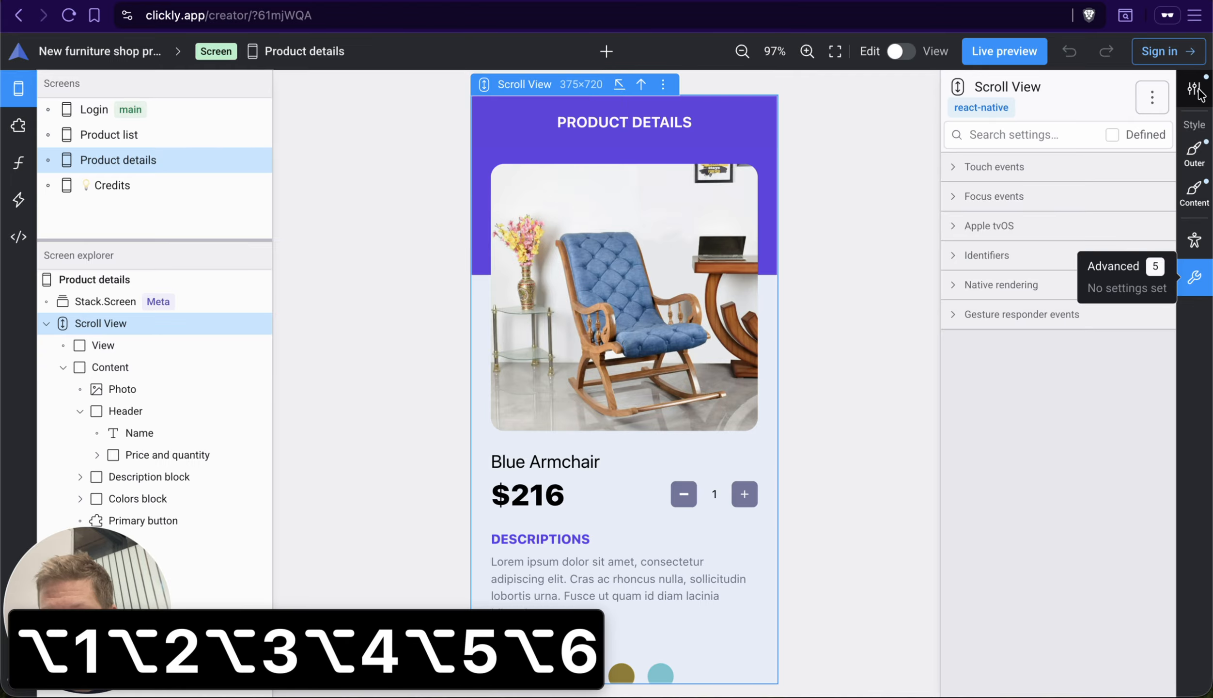
{"action": "key", "text": "alt+1"}
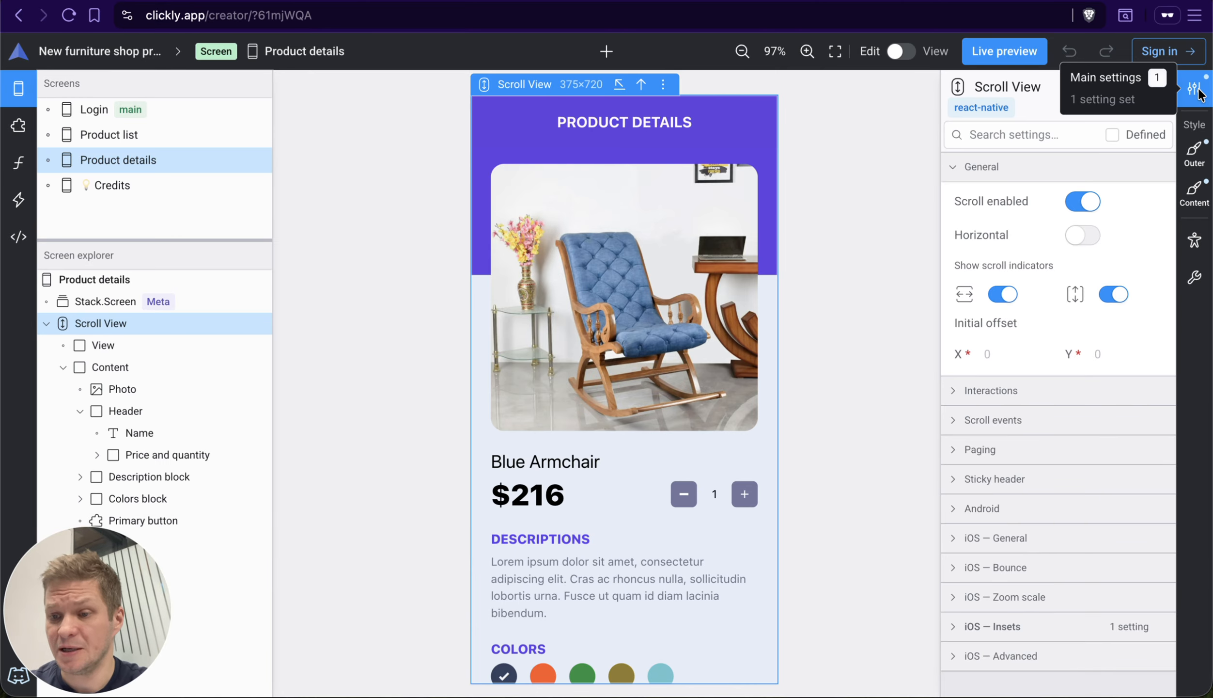
Step: Step forward and back through the Scroll View's settings categories one at a time, finishing on the advanced settings
{"action": "key", "text": "alt+minus"}
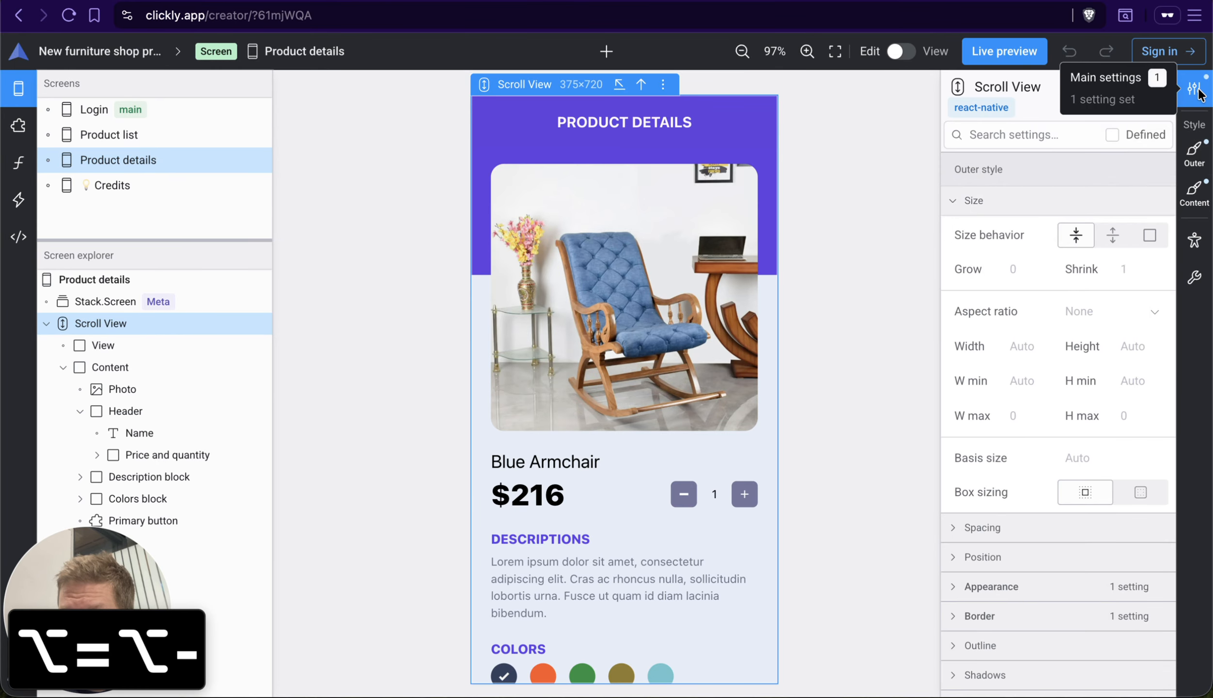
{"action": "key", "text": "alt+equal"}
{"action": "key", "text": "alt+minus"}
{"action": "key", "text": "alt+minus"}
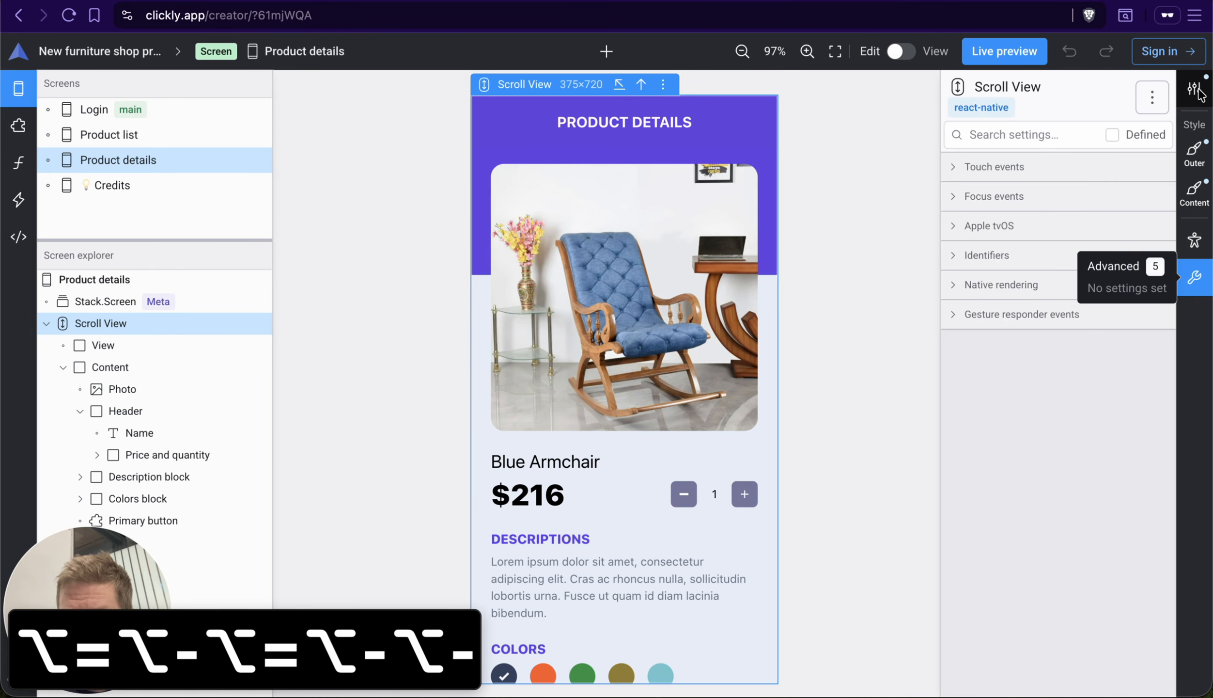
Step: Collapse and expand the Scroll View's settings area, and show its main settings
{"action": "key", "text": "alt+0"}
{"action": "key", "text": "alt+0"}
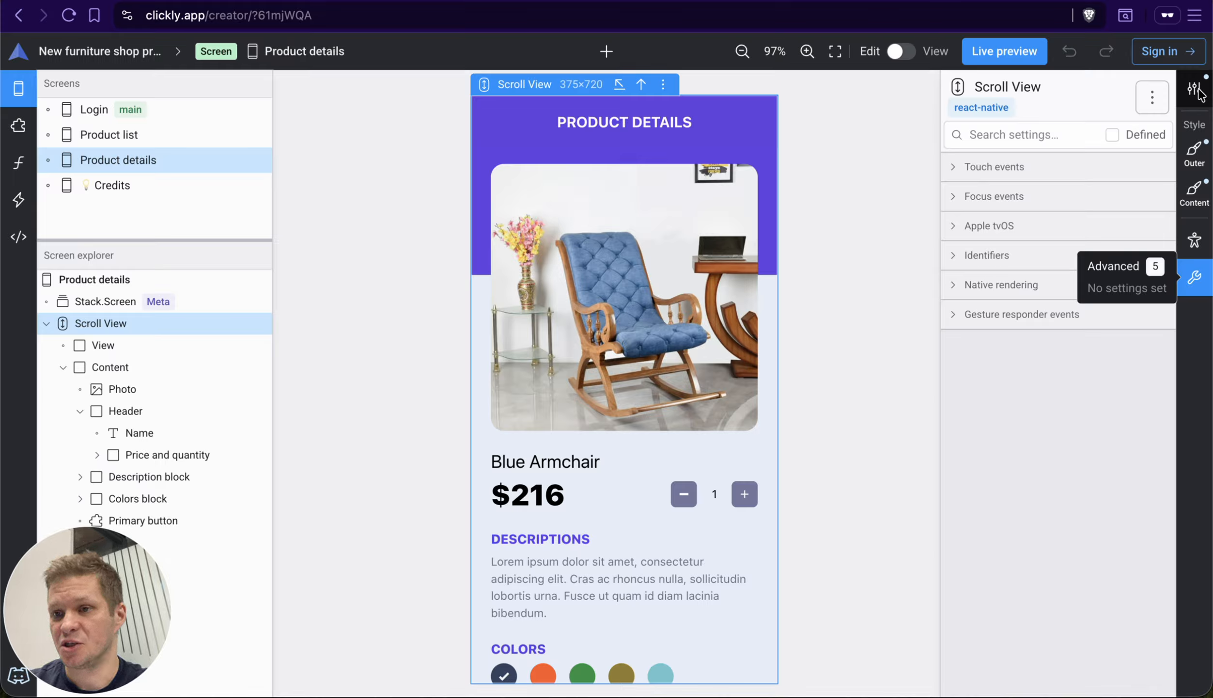
{"action": "left_click", "coordinate": [1198, 90]}
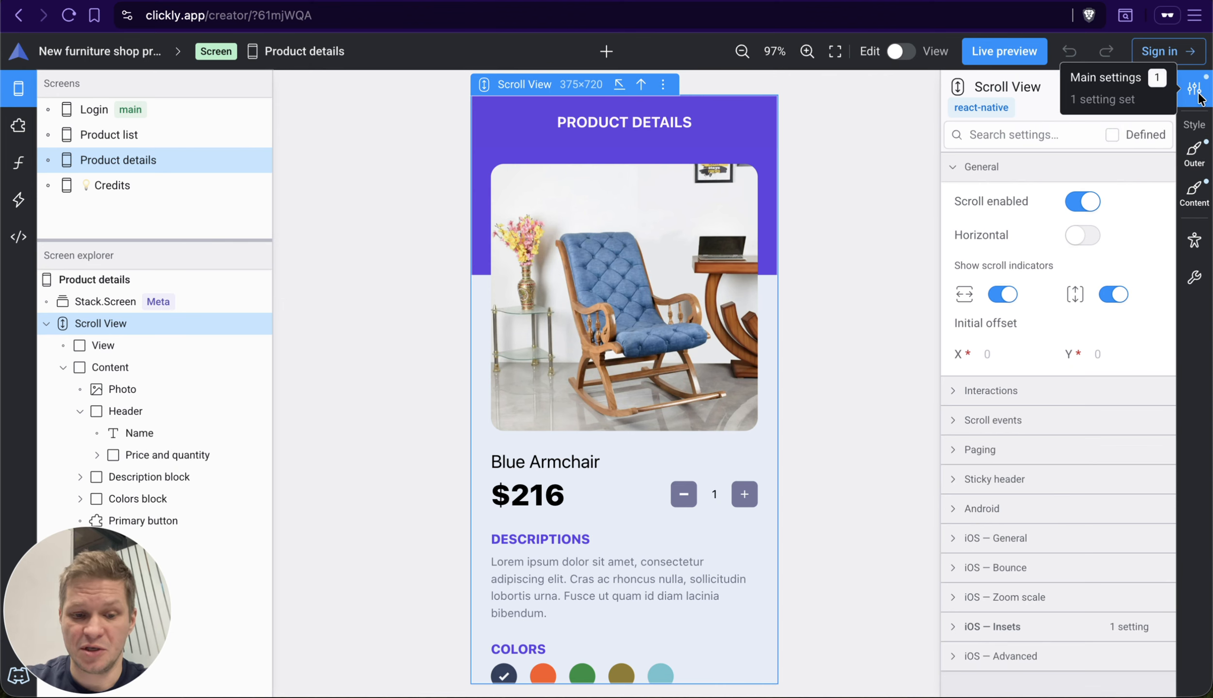
Step: Run through the Scroll View's five settings categories by number, from main settings to advanced and back to main
{"action": "key", "text": "1"}
{"action": "key", "text": "2"}
{"action": "key", "text": "3"}
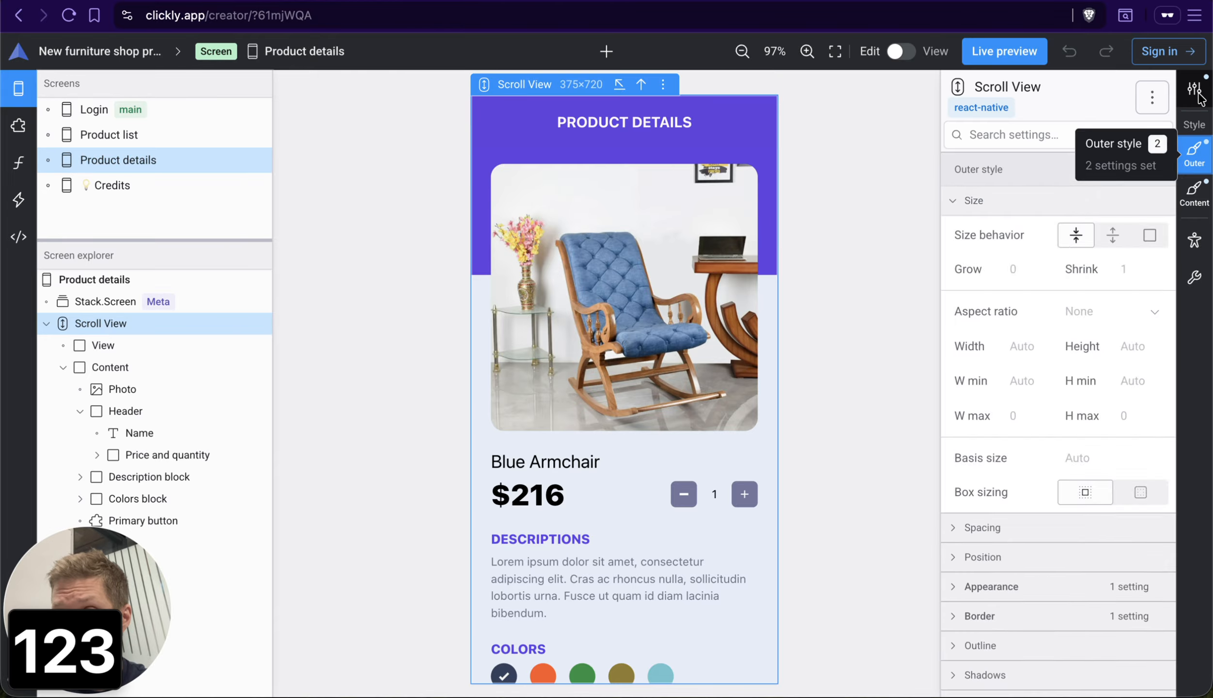
{"action": "key", "text": "4"}
{"action": "key", "text": "5"}
{"action": "key", "text": "4"}
{"action": "key", "text": "3"}
{"action": "key", "text": "2"}
{"action": "key", "text": "1"}
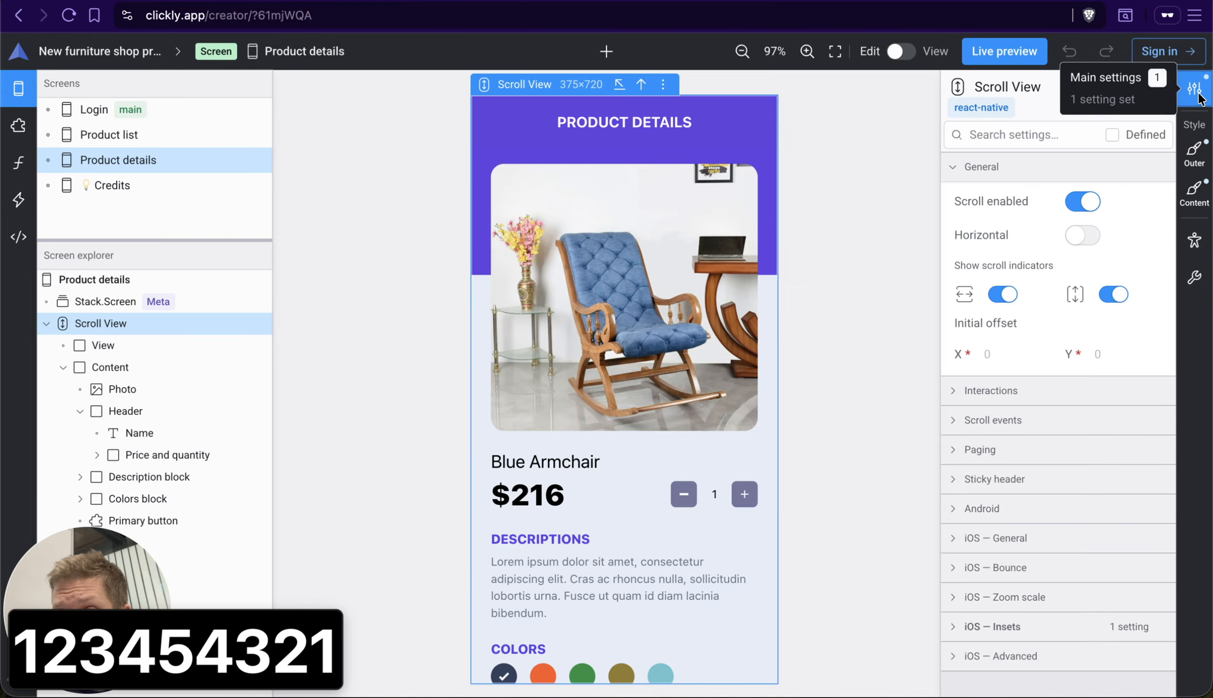
Step: Hide and show the settings area twice, finishing with the Scroll View's main settings displayed
{"action": "key", "text": "0"}
{"action": "key", "text": "0"}
{"action": "key", "text": "0"}
{"action": "key", "text": "0"}
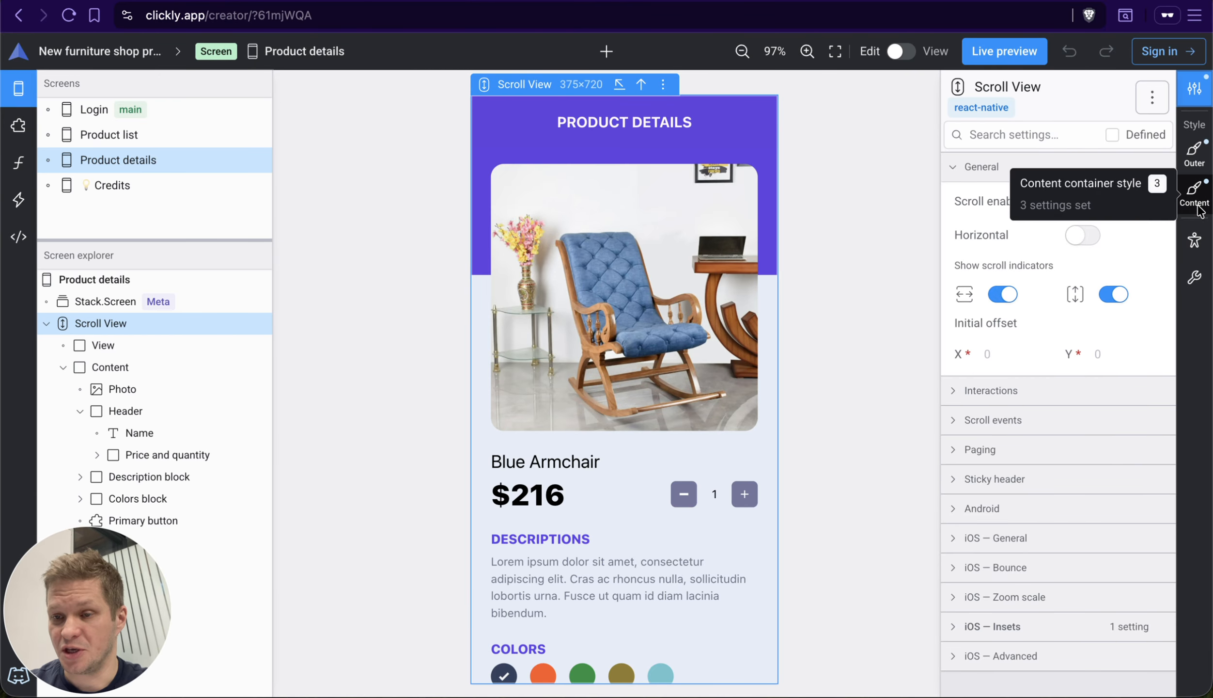
Step: Search the Scroll View's settings for "color"
{"action": "left_click", "coordinate": [1038, 135]}
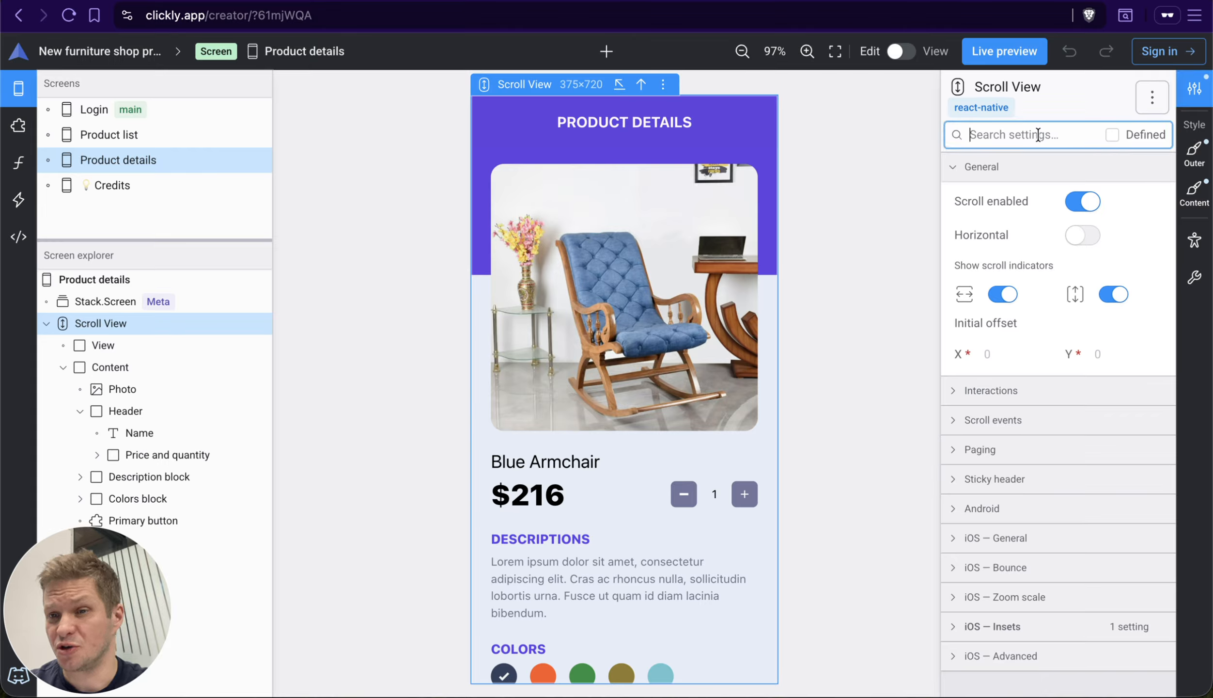
{"action": "type", "text": "color"}
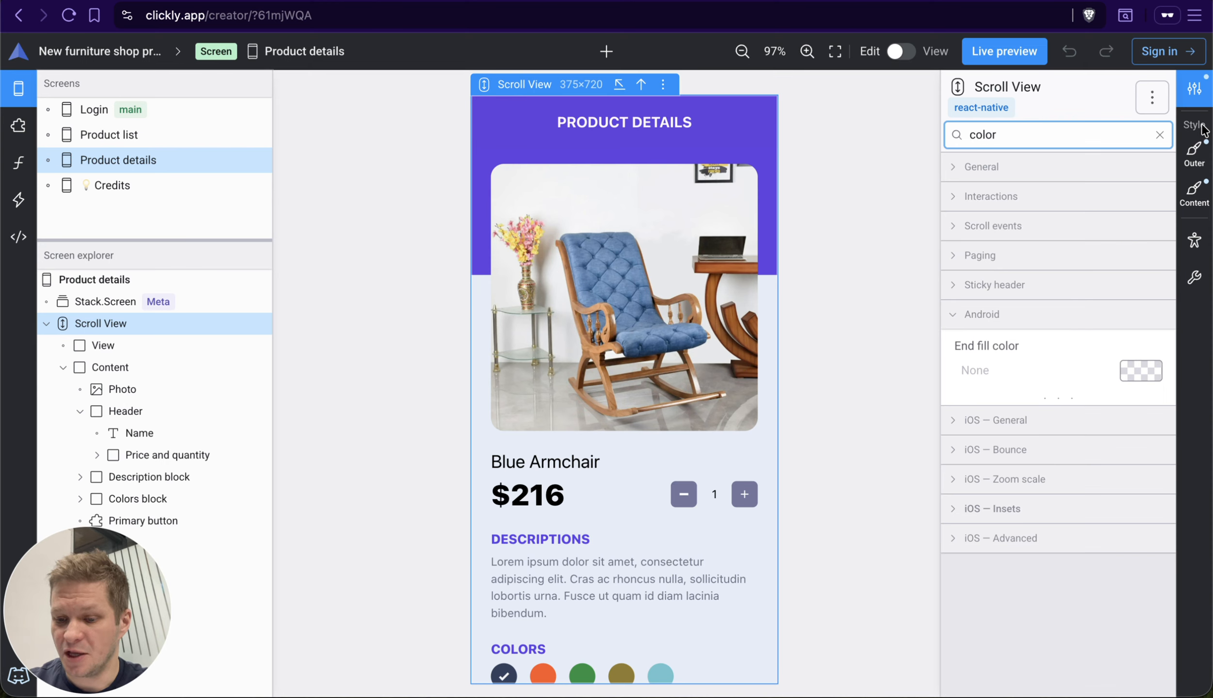
Step: Examine the color-related settings in each of the Scroll View's settings categories, and return to the main settings
{"action": "key", "text": "alt+equal"}
{"action": "key", "text": "alt+equal"}
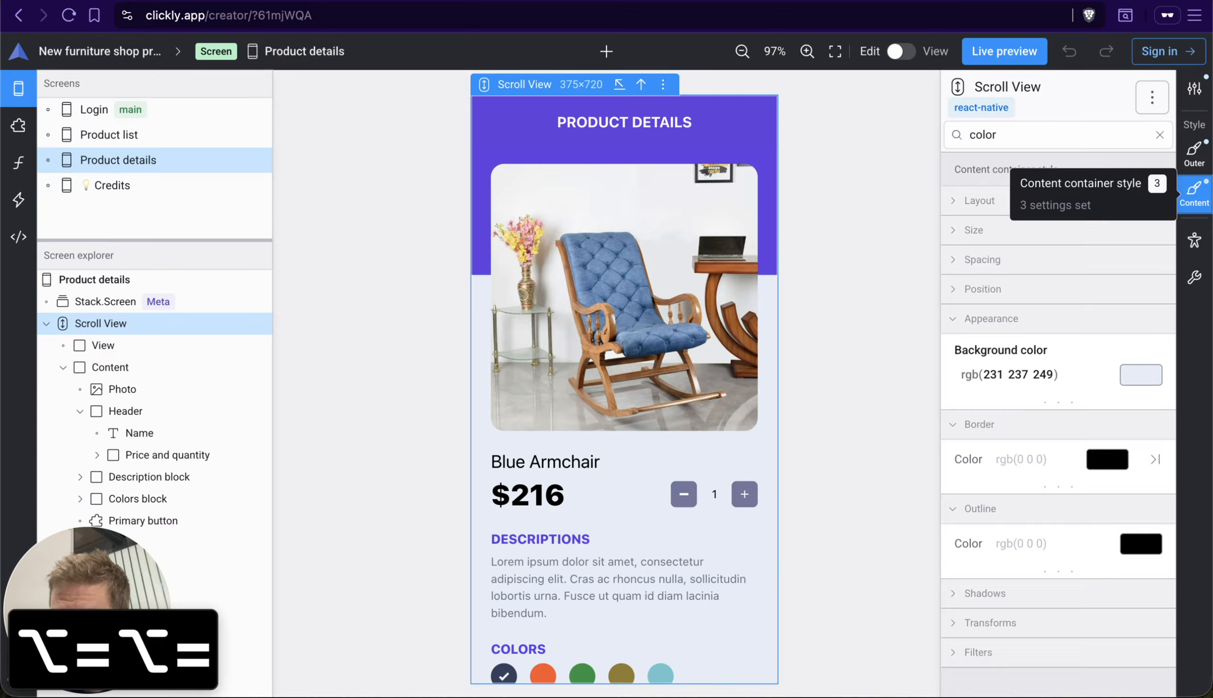
{"action": "key", "text": "alt+equal"}
{"action": "key", "text": "alt+equal"}
{"action": "key", "text": "alt+minus"}
{"action": "key", "text": "alt+minus"}
{"action": "key", "text": "alt+minus"}
{"action": "key", "text": "alt+minus"}
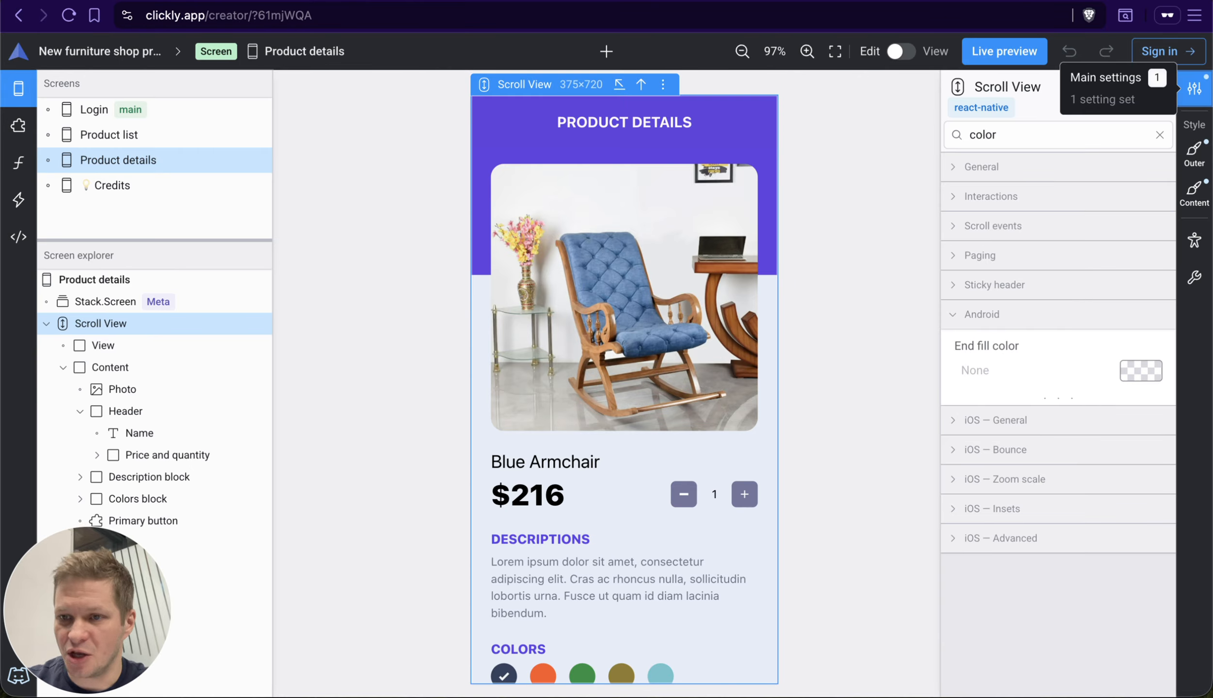
Step: Review the color matches again up to the accessibility settings, return to the main settings, and clear the settings search
{"action": "key", "text": "alt+equal"}
{"action": "key", "text": "alt+equal"}
{"action": "key", "text": "alt+equal"}
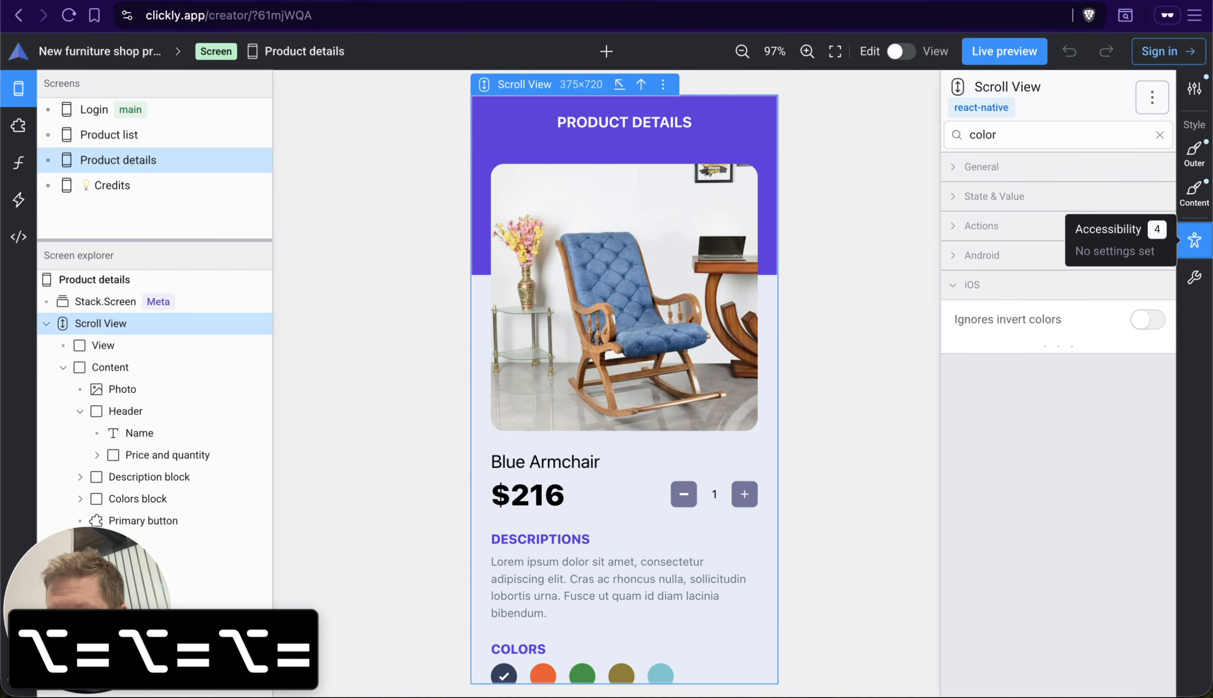
{"action": "key", "text": "alt+minus"}
{"action": "key", "text": "alt+minus"}
{"action": "key", "text": "alt+minus"}
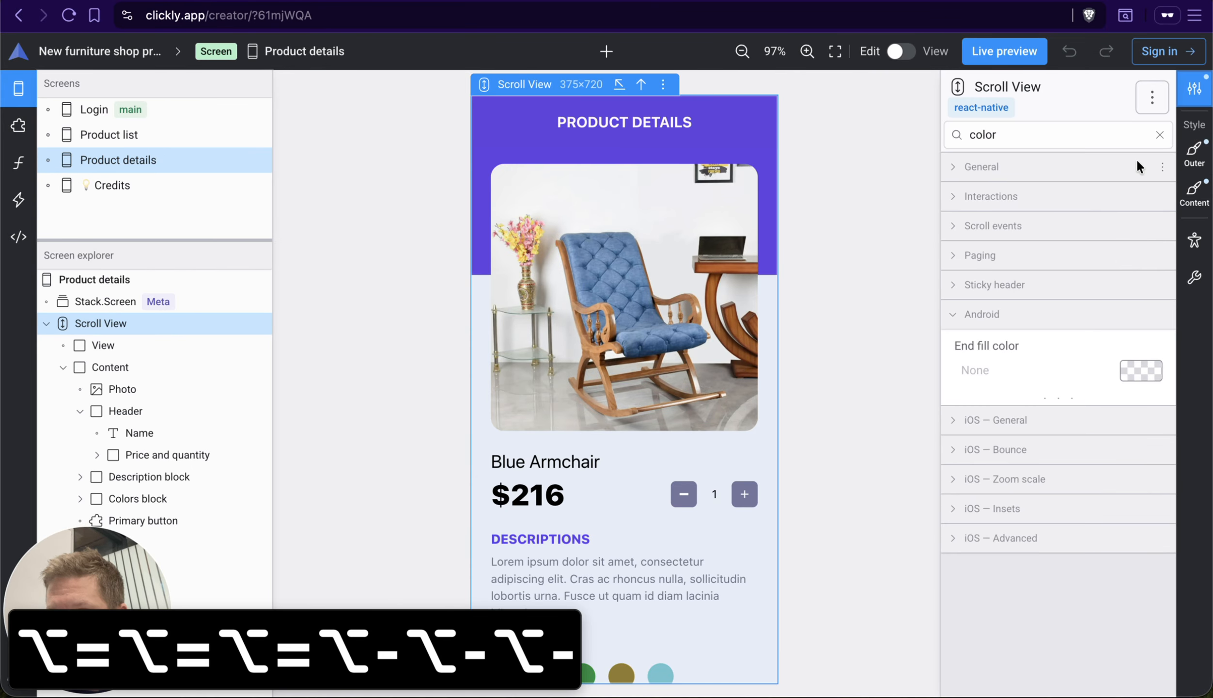
{"action": "left_click", "coordinate": [1133, 132]}
{"action": "left_click", "coordinate": [1164, 130]}
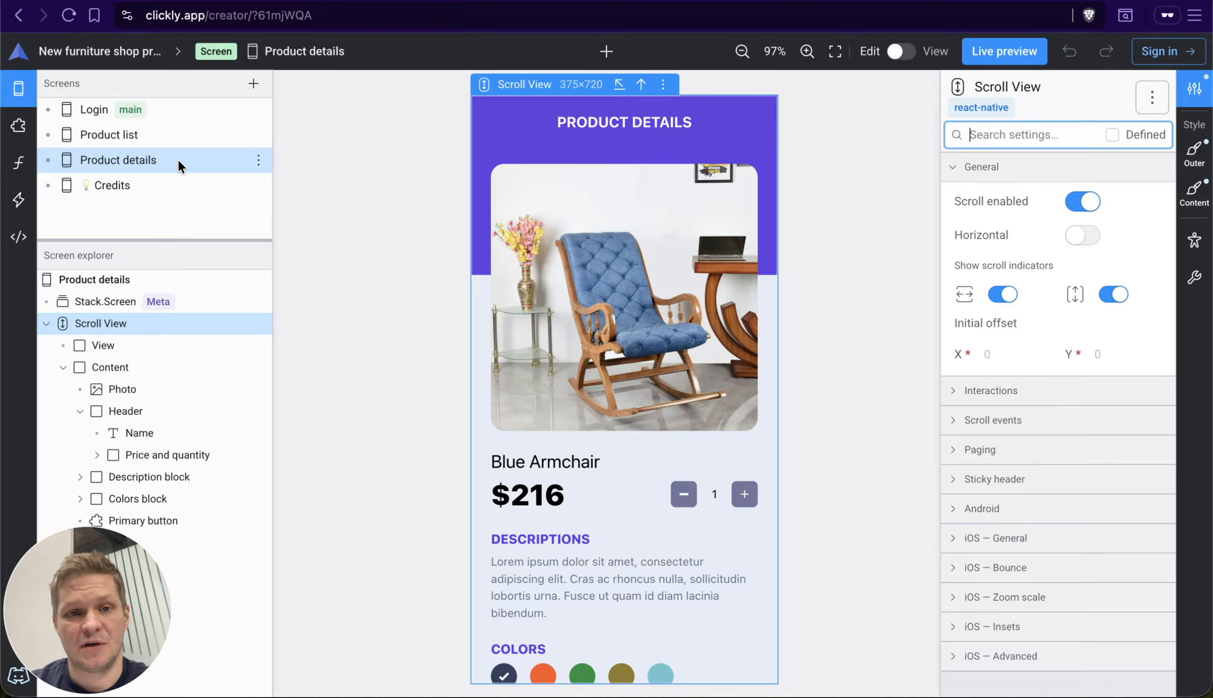
Step: Shift the focus from Product details in the screens list to Scroll View in the explorer, and back to Product details
{"action": "left_click", "coordinate": [177, 161]}
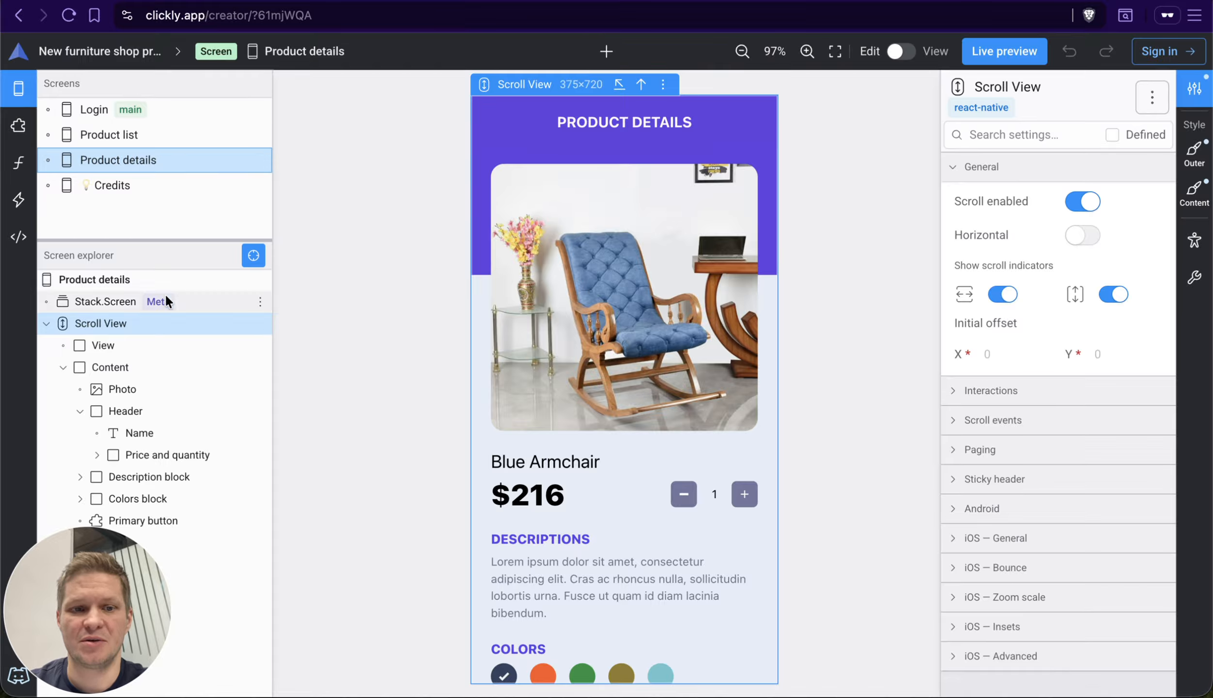
{"action": "left_click", "coordinate": [165, 318]}
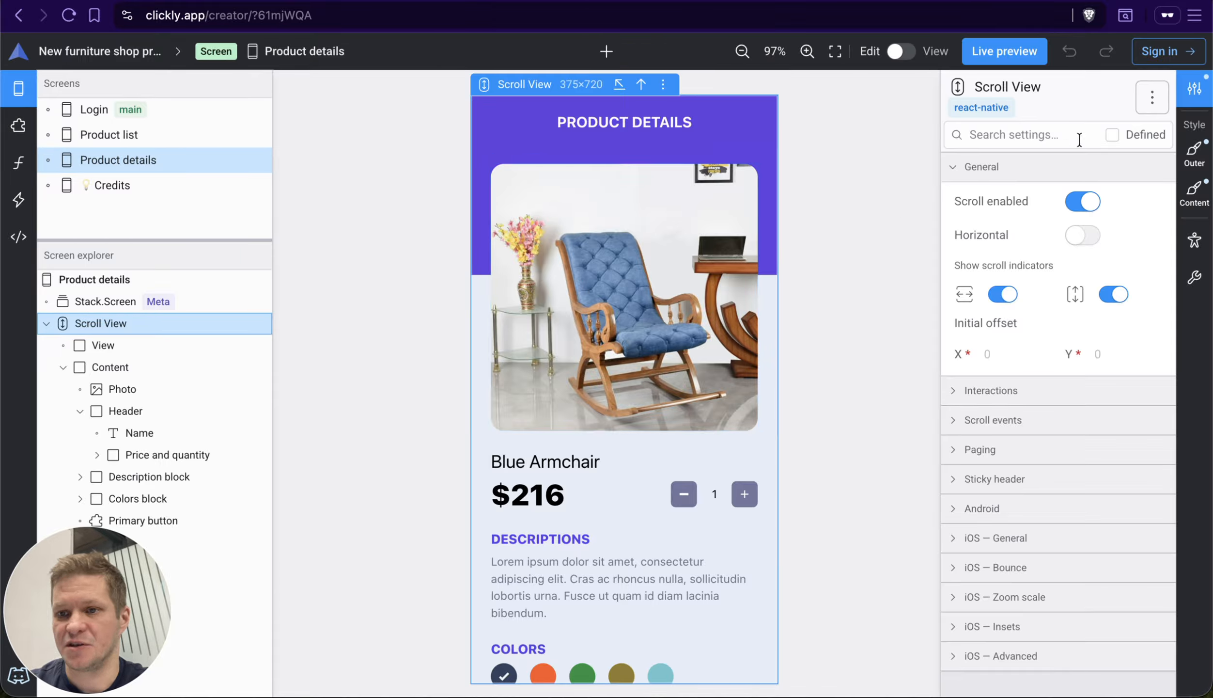
{"action": "left_click", "coordinate": [168, 158]}
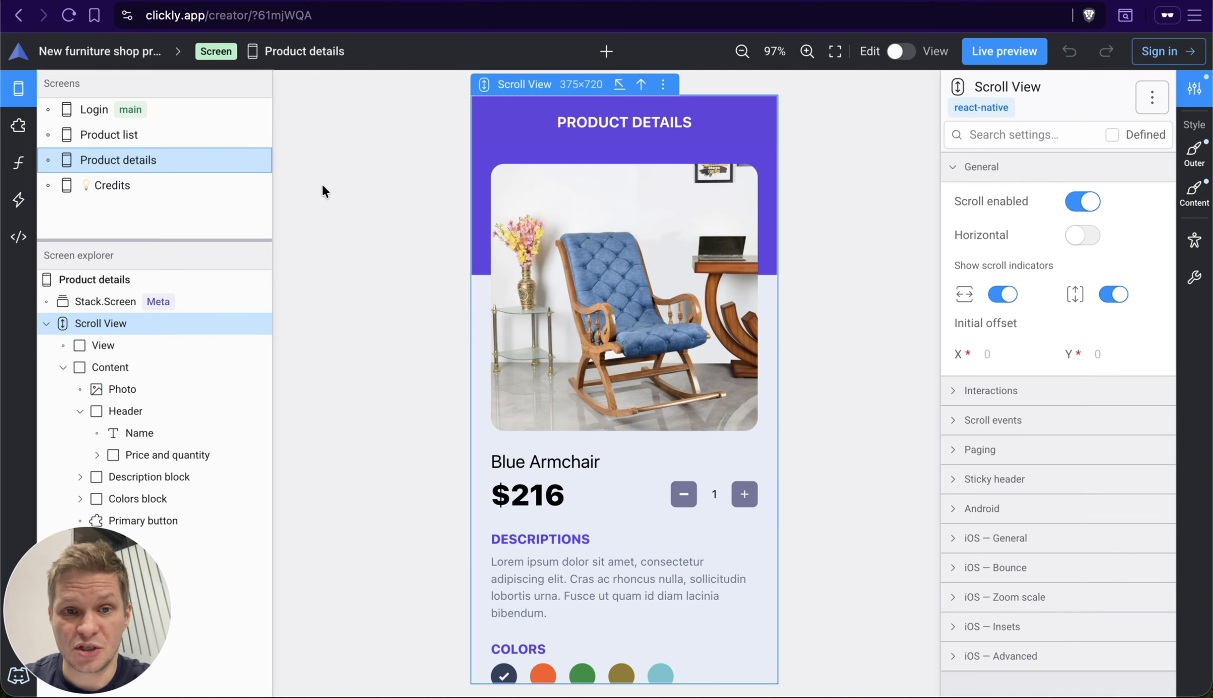
Step: Open the Product list screen from the screens list
{"action": "key", "text": "l"}
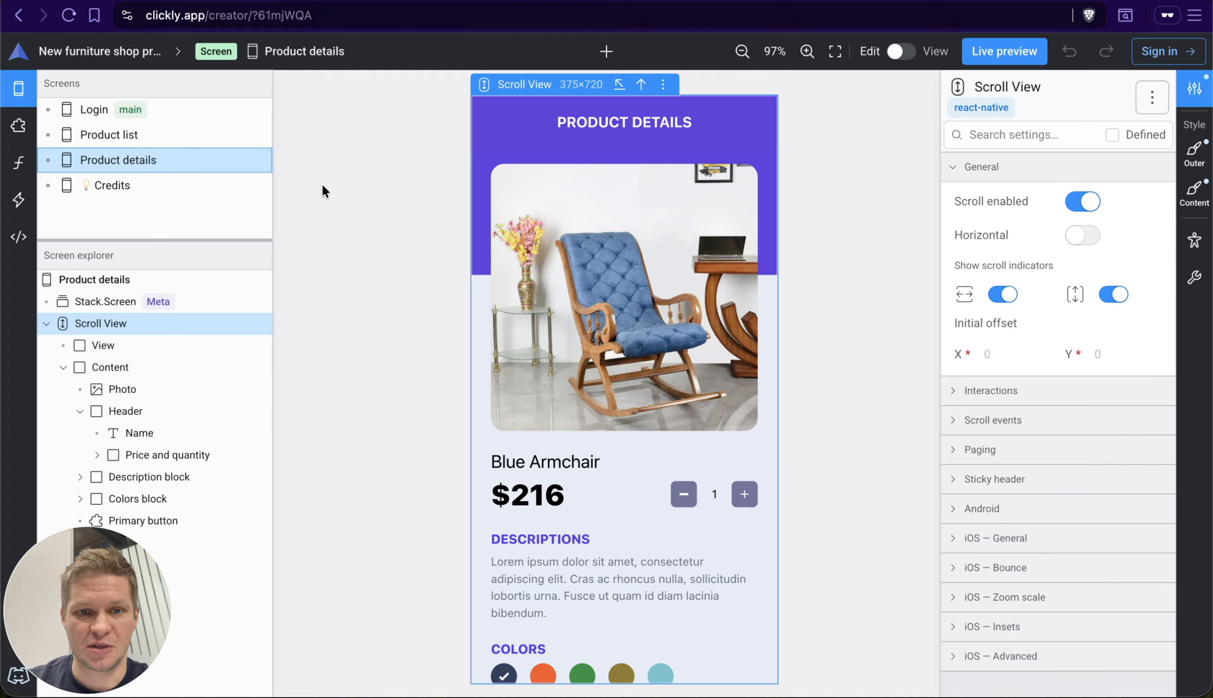
{"action": "key", "text": "Up"}
{"action": "key", "text": "Return"}
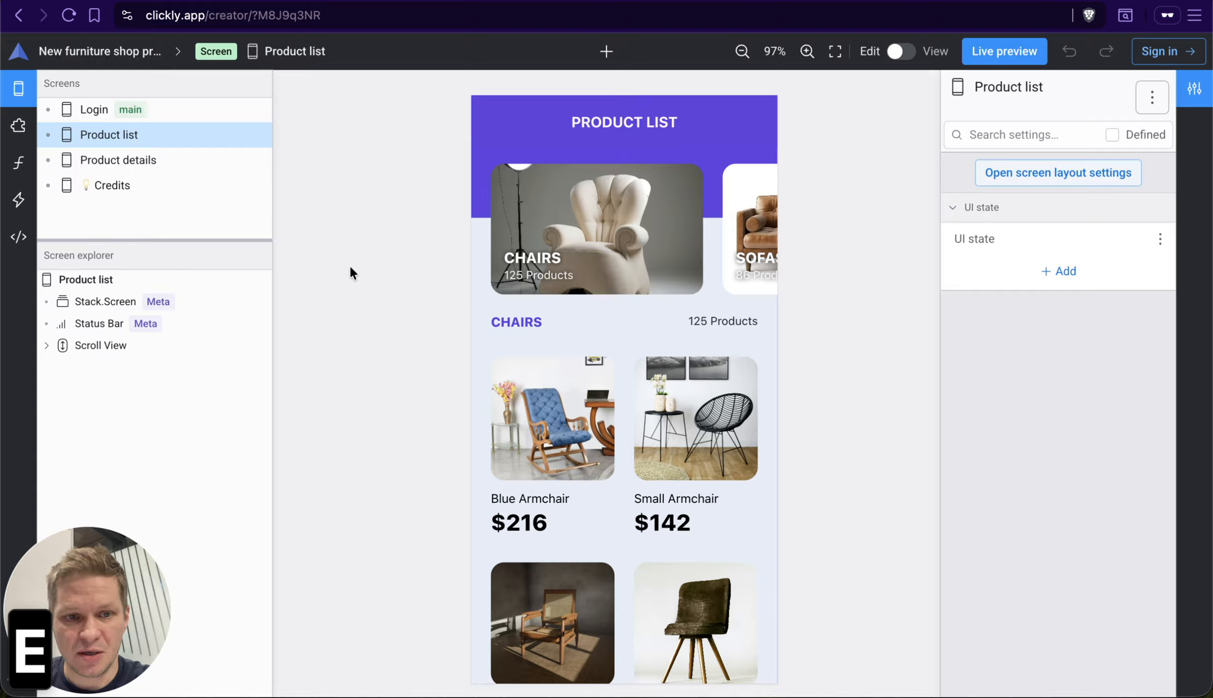
Step: Select the Stack.Screen element in the Product list's explorer, and move the keyboard focus away from the explorer and back
{"action": "key", "text": "Down"}
{"action": "key", "text": "Down"}
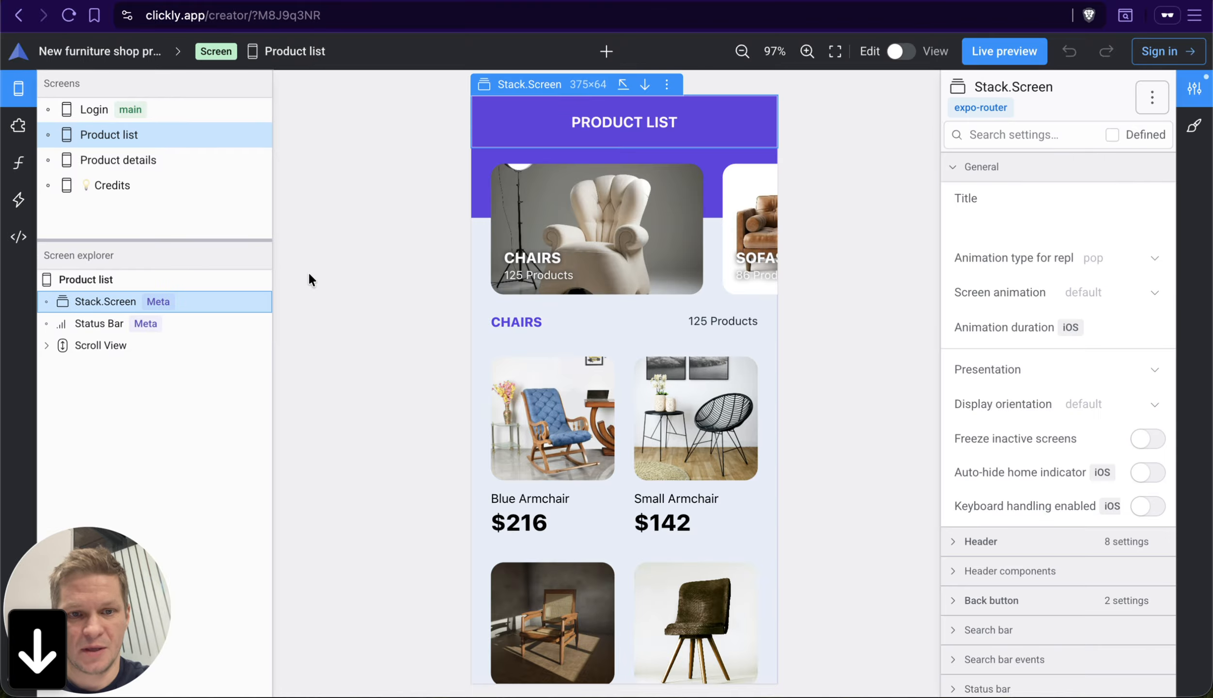
{"action": "key", "text": "Up"}
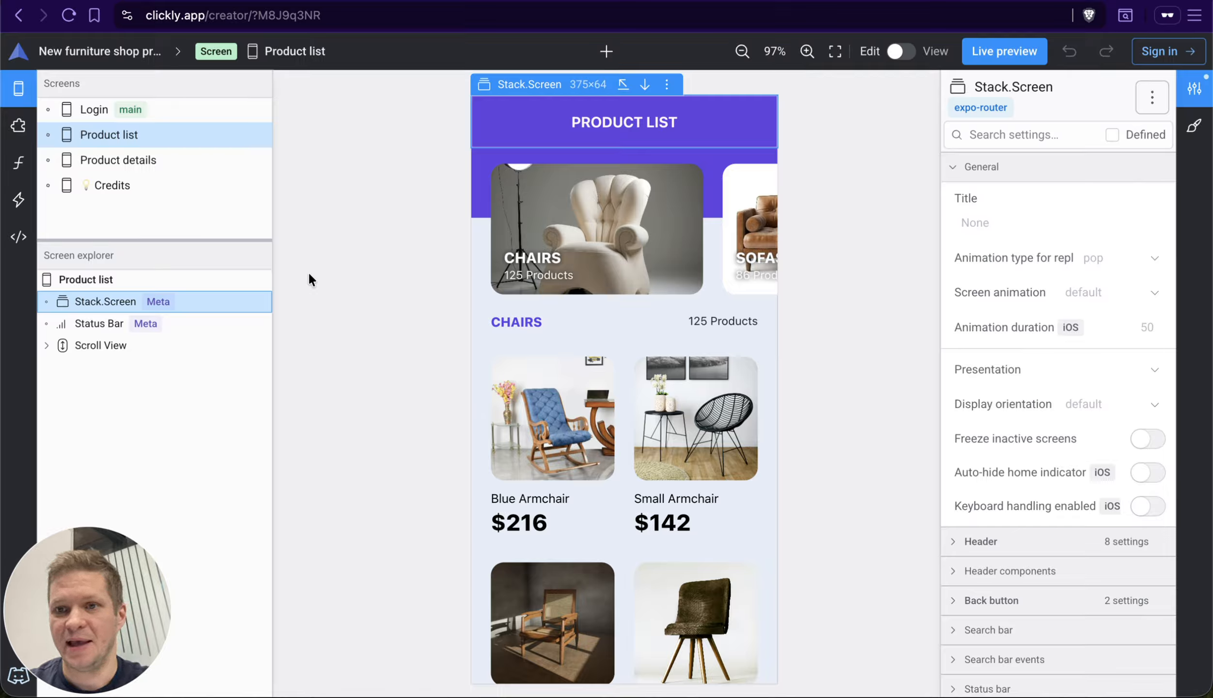
{"action": "key", "text": "c"}
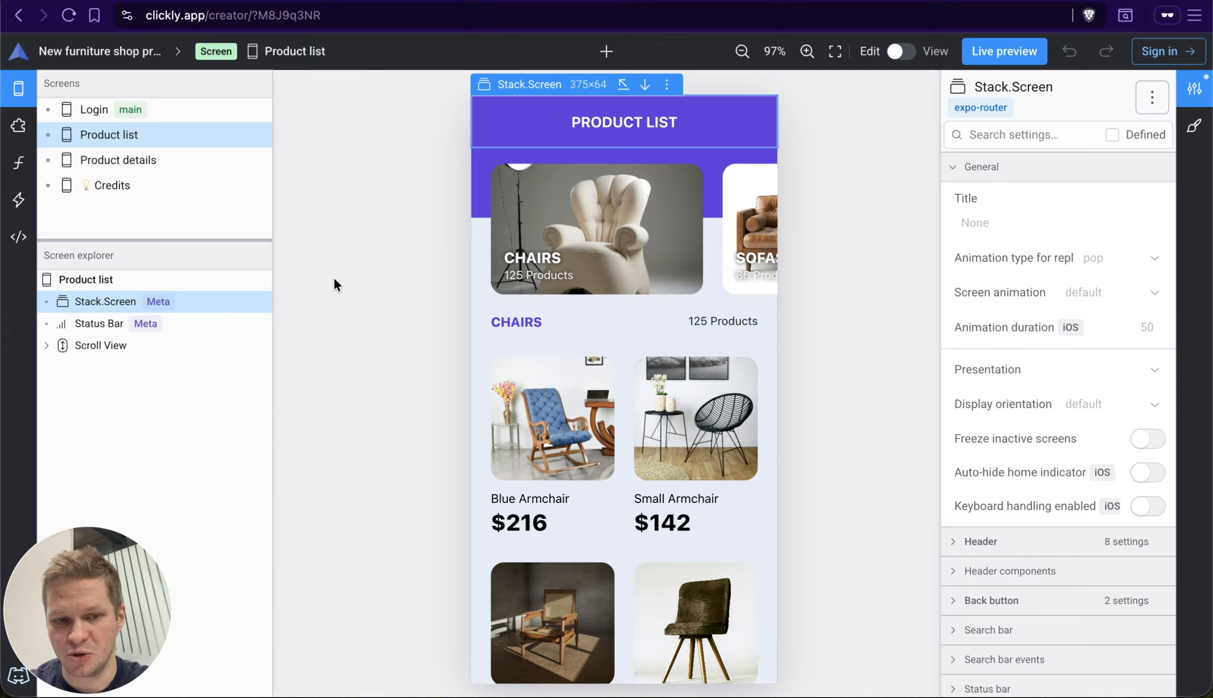
{"action": "key", "text": "e"}
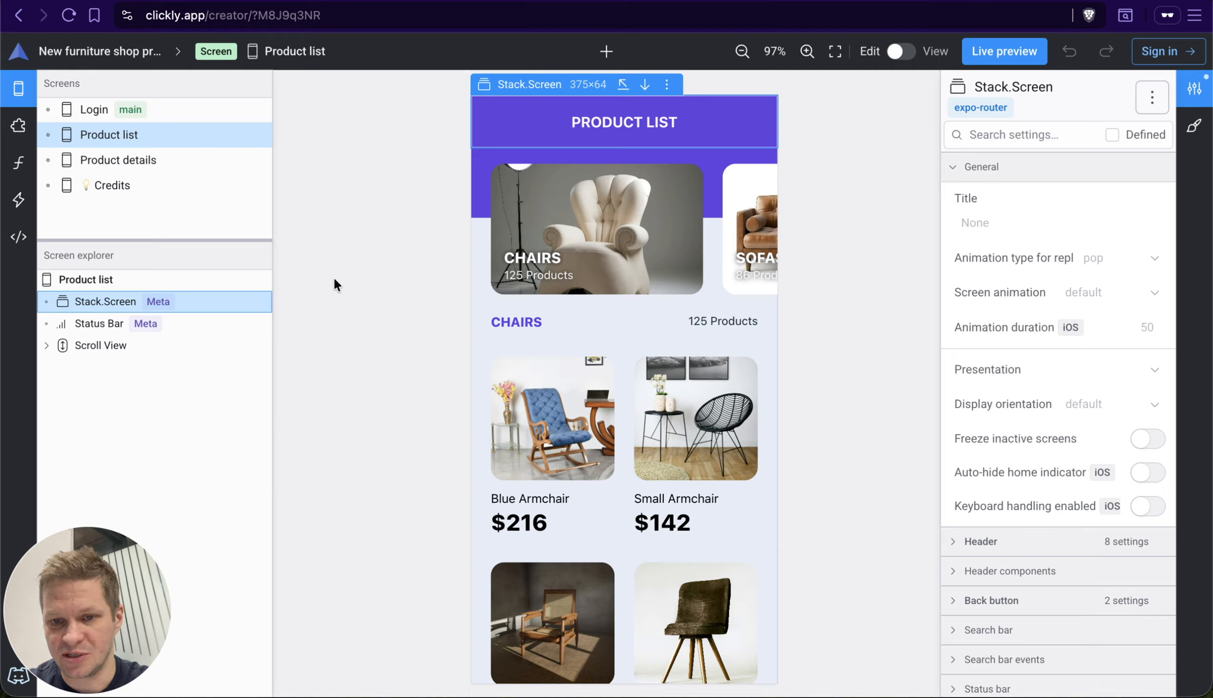
Step: Move the keyboard focus from the explorer to the canvas, put it in the Stack.Screen settings search, and leave the search
{"action": "key", "text": "c"}
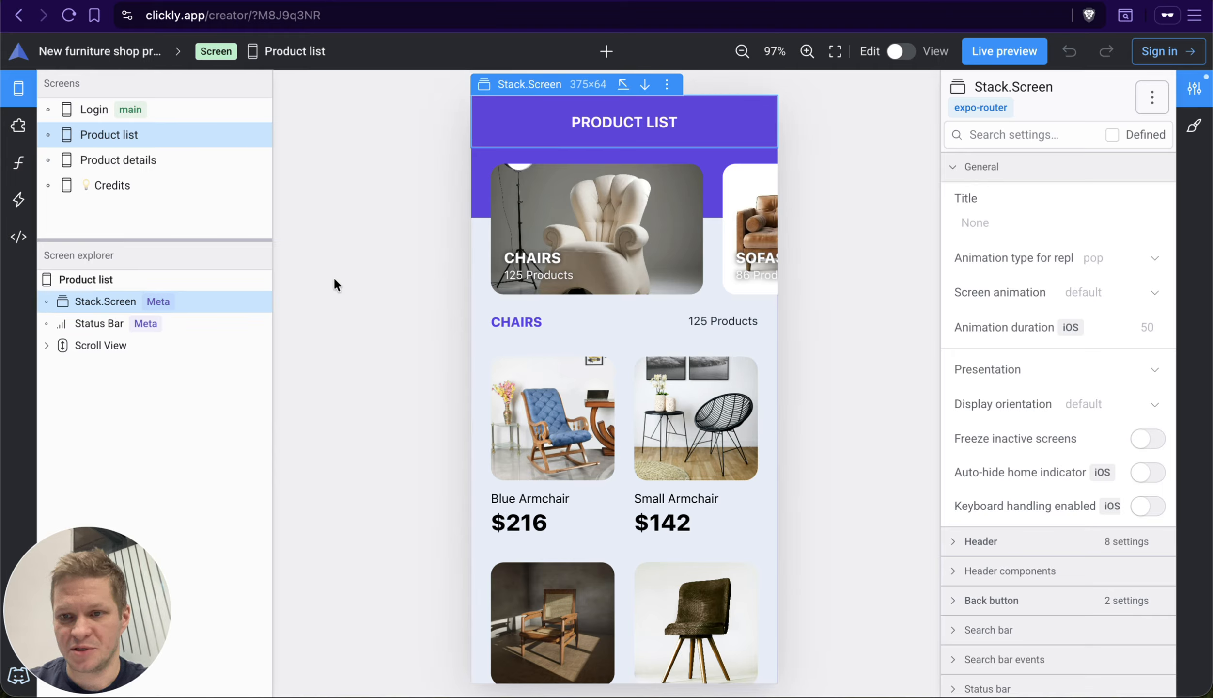
{"action": "key", "text": "s"}
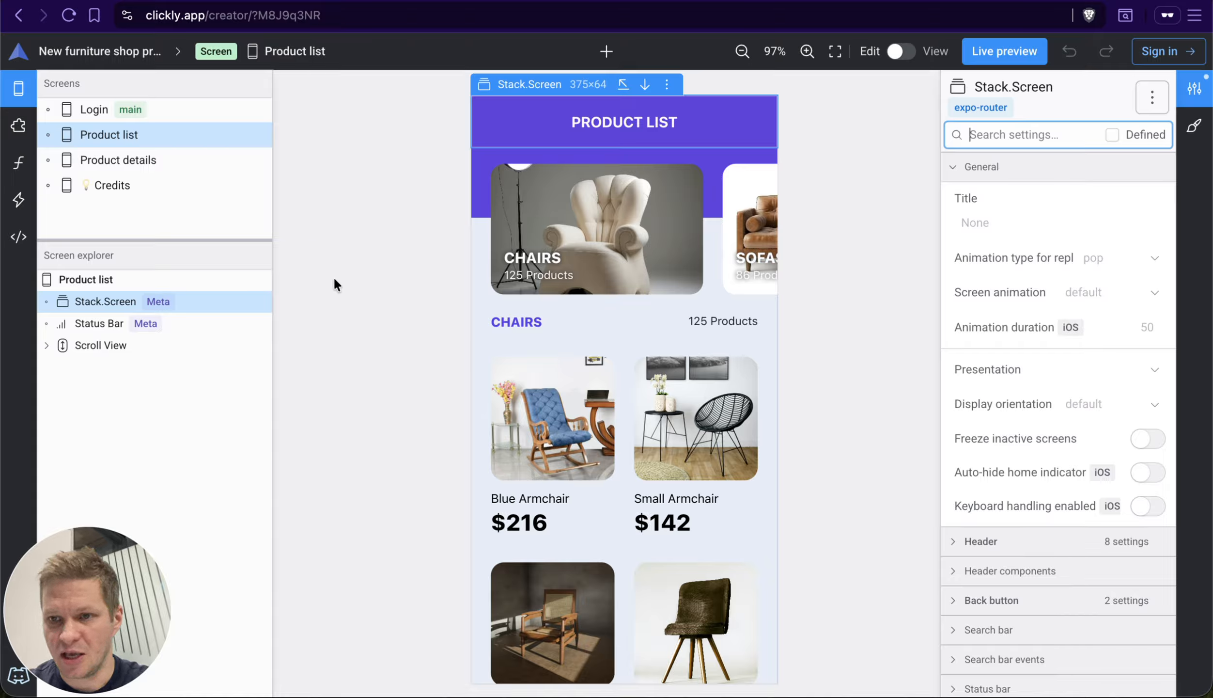
{"action": "key", "text": "Escape"}
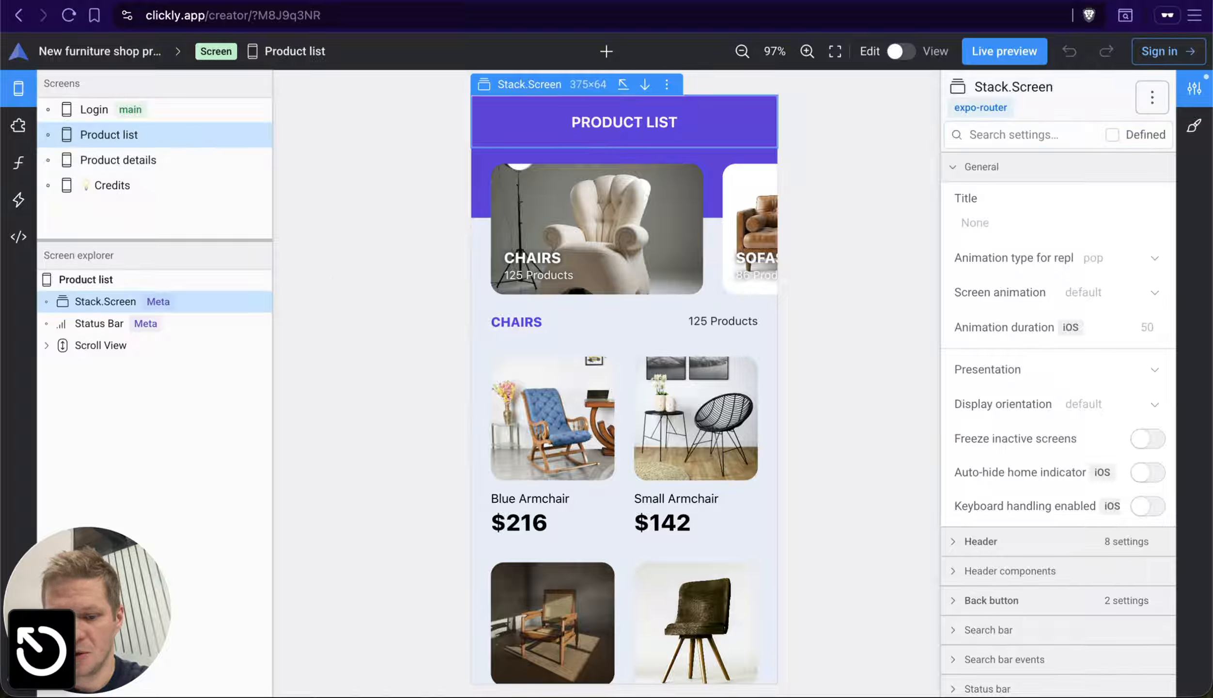
Step: Toggle the Defined filter in Stack.Screen's settings on and off repeatedly, leaving it switched off
{"action": "key", "text": "d"}
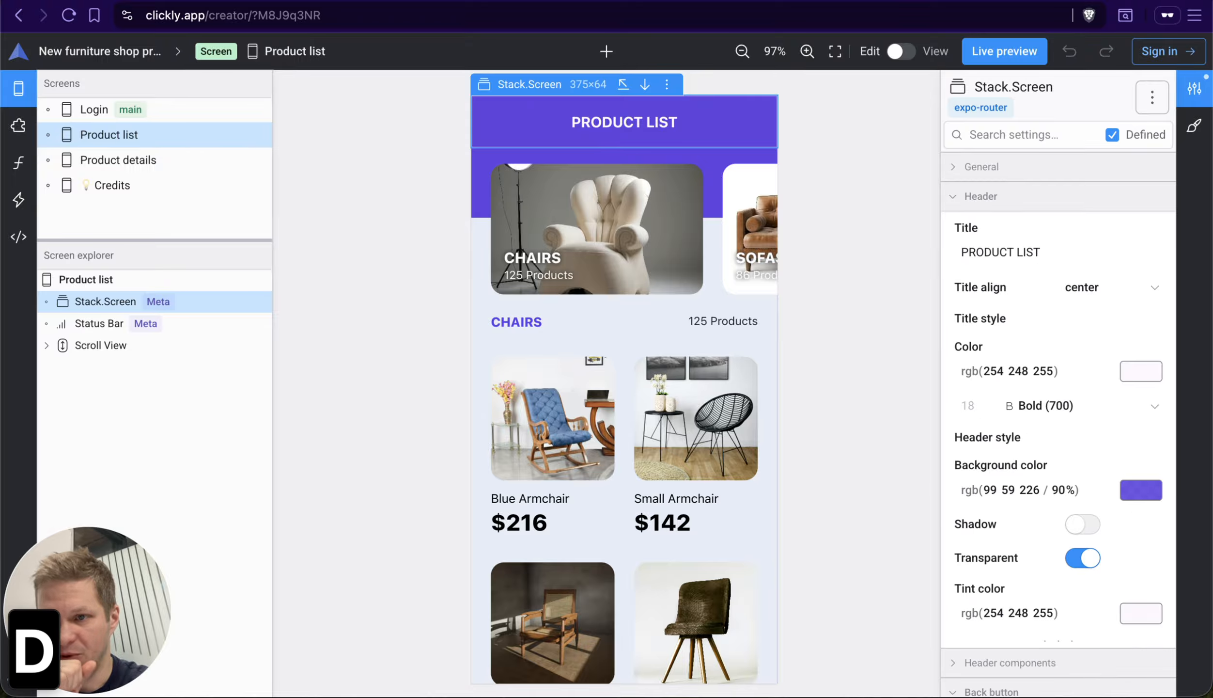
{"action": "key", "text": "d"}
{"action": "key", "text": "d"}
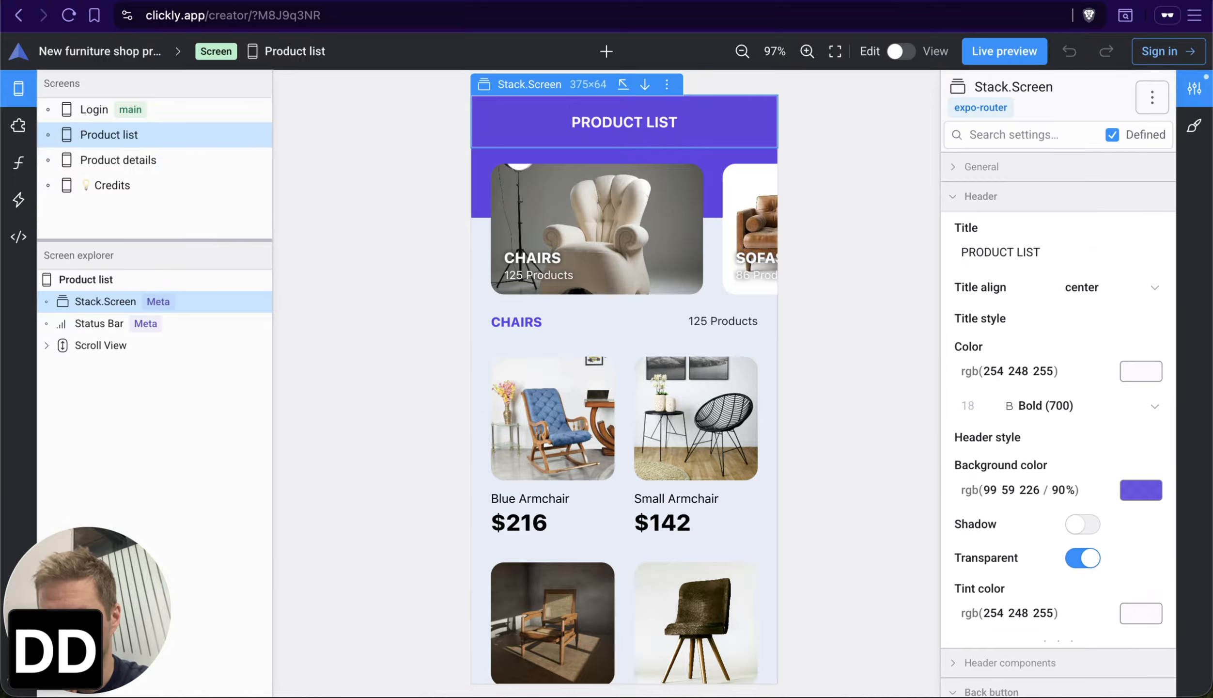
{"action": "key", "text": "d"}
{"action": "key", "text": "d"}
{"action": "key", "text": "d"}
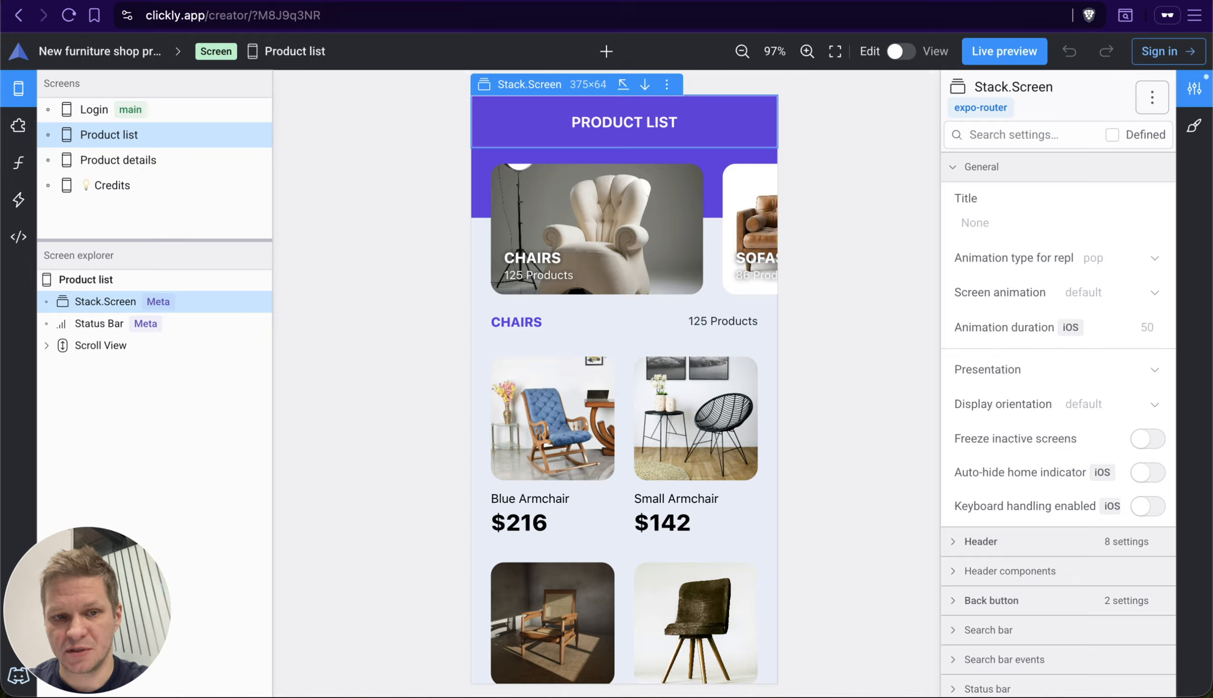
Step: Switch the keyboard focus from the canvas to the Stack.Screen row in the explorer, and back to the canvas
{"action": "key", "text": "c"}
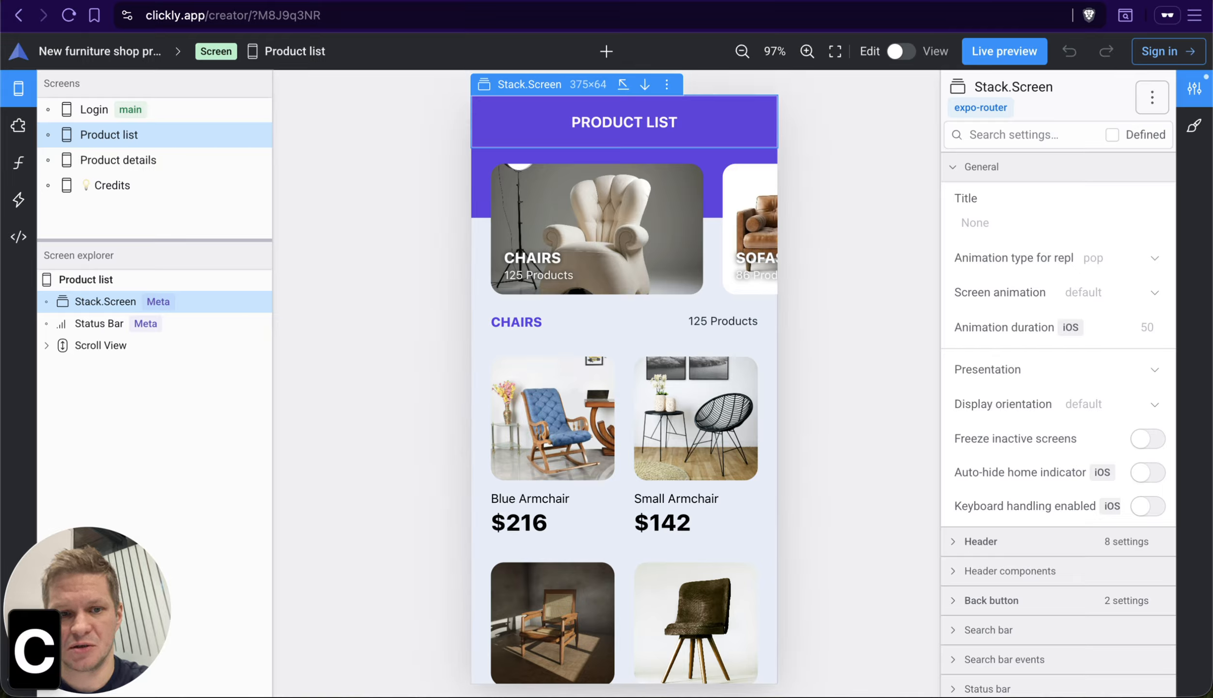
{"action": "key", "text": "e"}
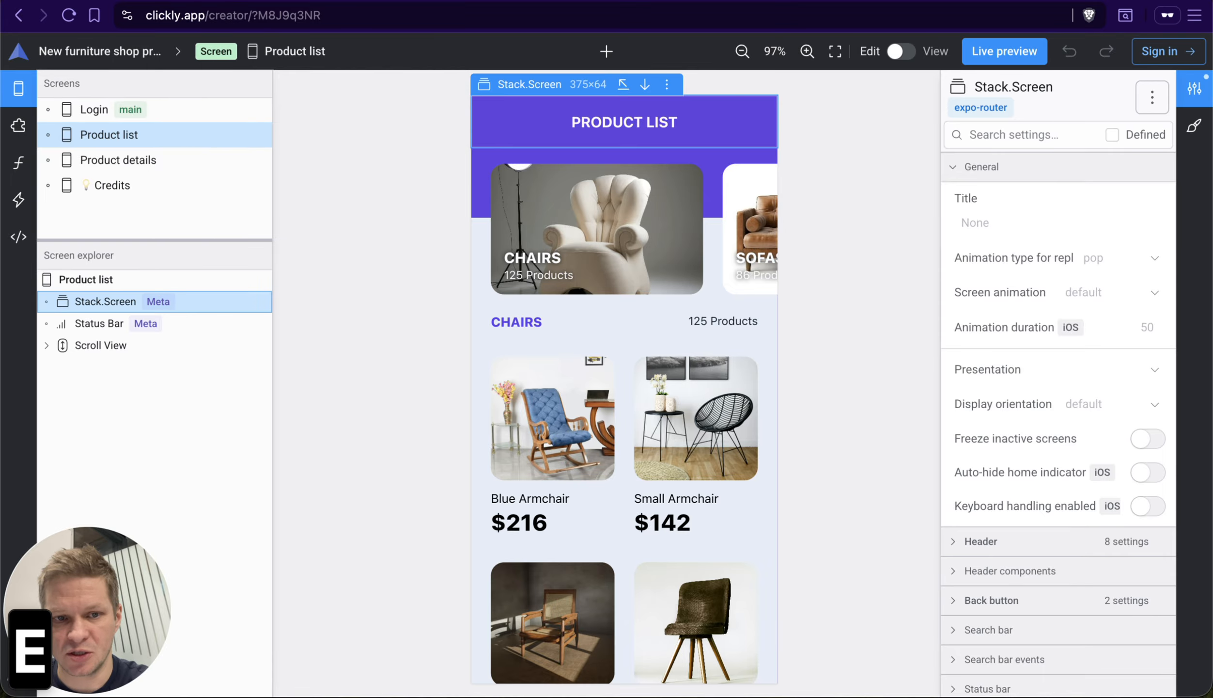
{"action": "key", "text": "c"}
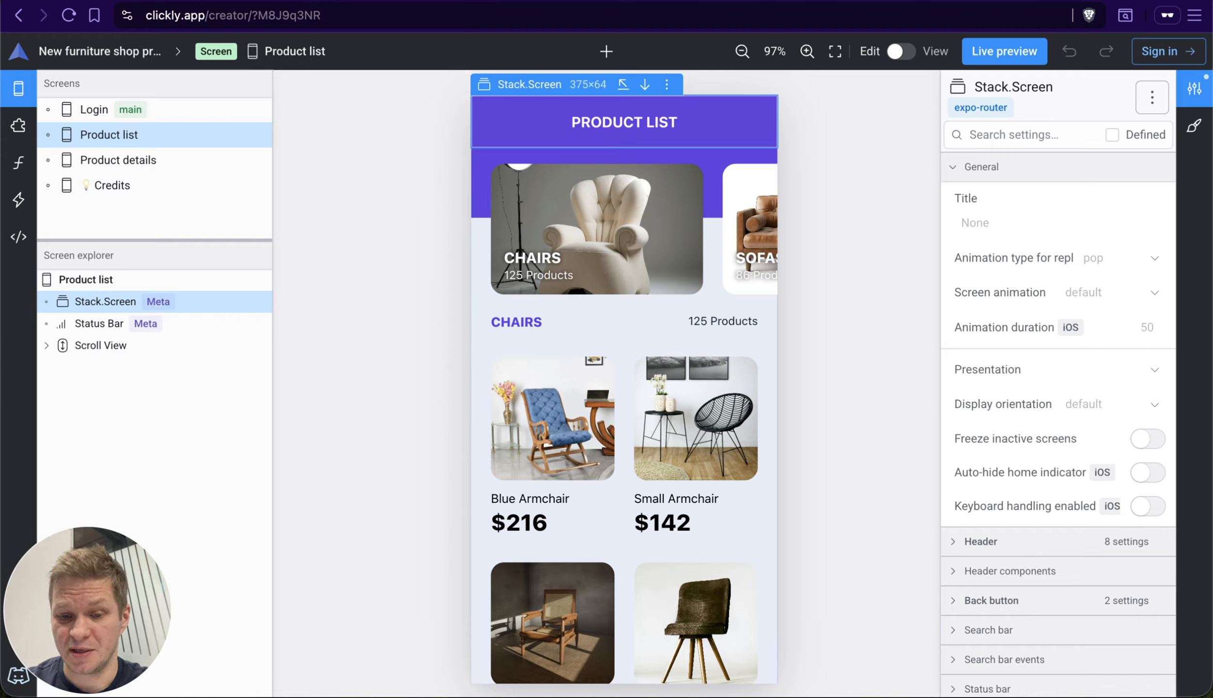
Step: Show the actions available for Stack.Screen on the canvas, move through them as far as Duplicate, and leave the list
{"action": "key", "text": "m"}
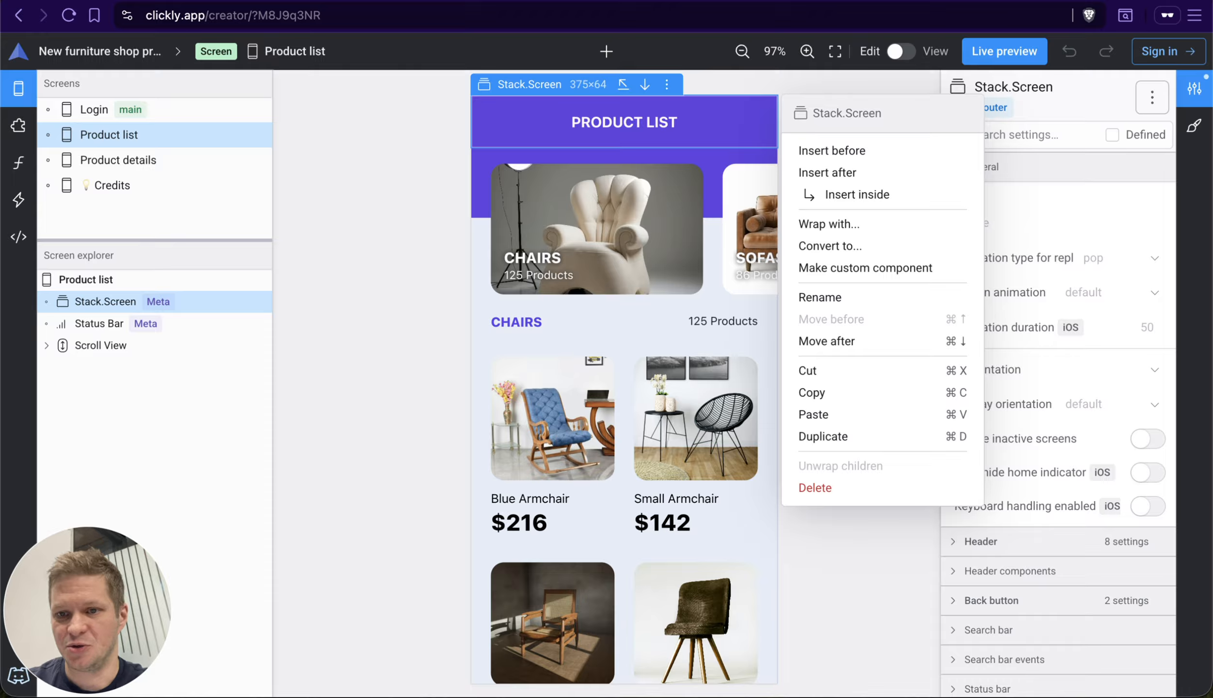
{"action": "key", "text": "Down"}
{"action": "key", "text": "Down"}
{"action": "key", "text": "Up"}
{"action": "key", "text": "Up"}
{"action": "key", "text": "Up"}
{"action": "key", "text": "Up"}
{"action": "key", "text": "Down"}
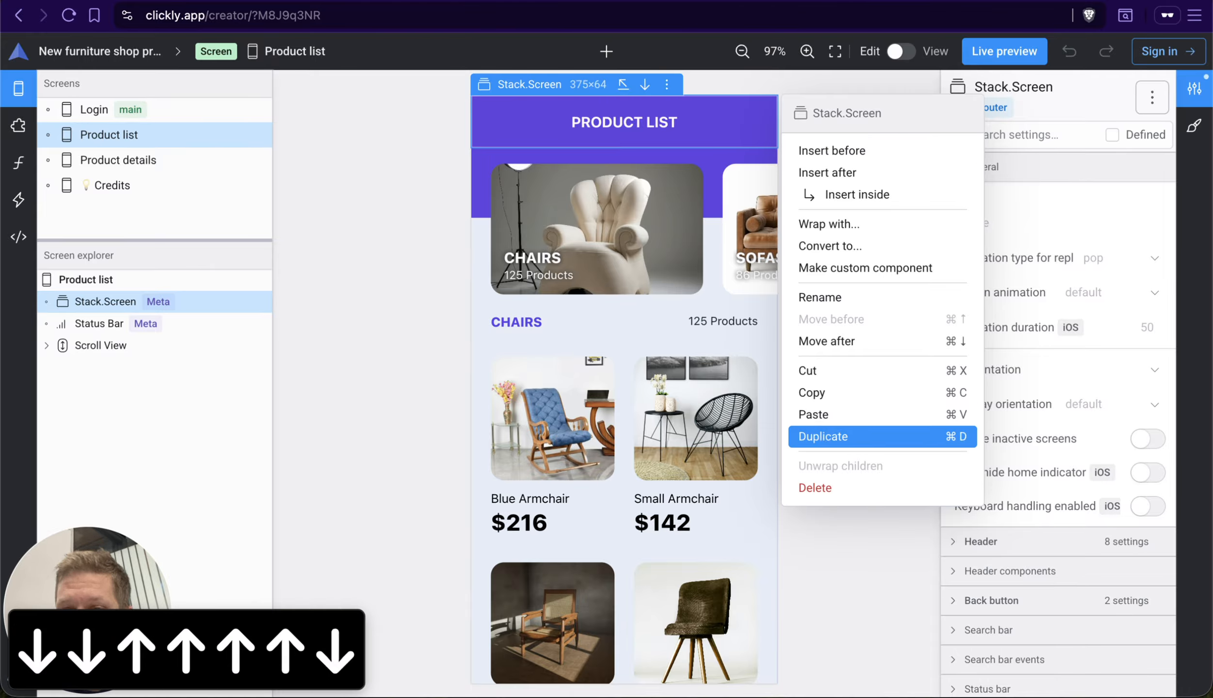
{"action": "key", "text": "Return"}
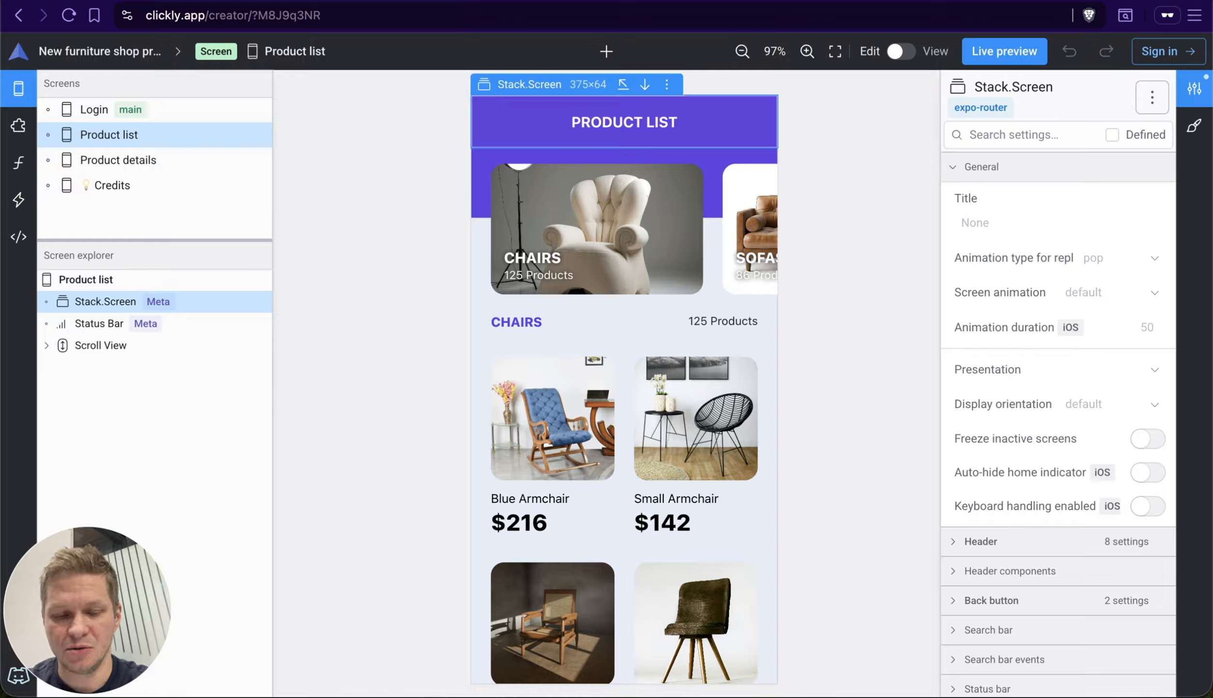
Step: Show Stack.Screen's actions from the explorer and jump directly between the Wrap with and Rename entries
{"action": "key", "text": "e"}
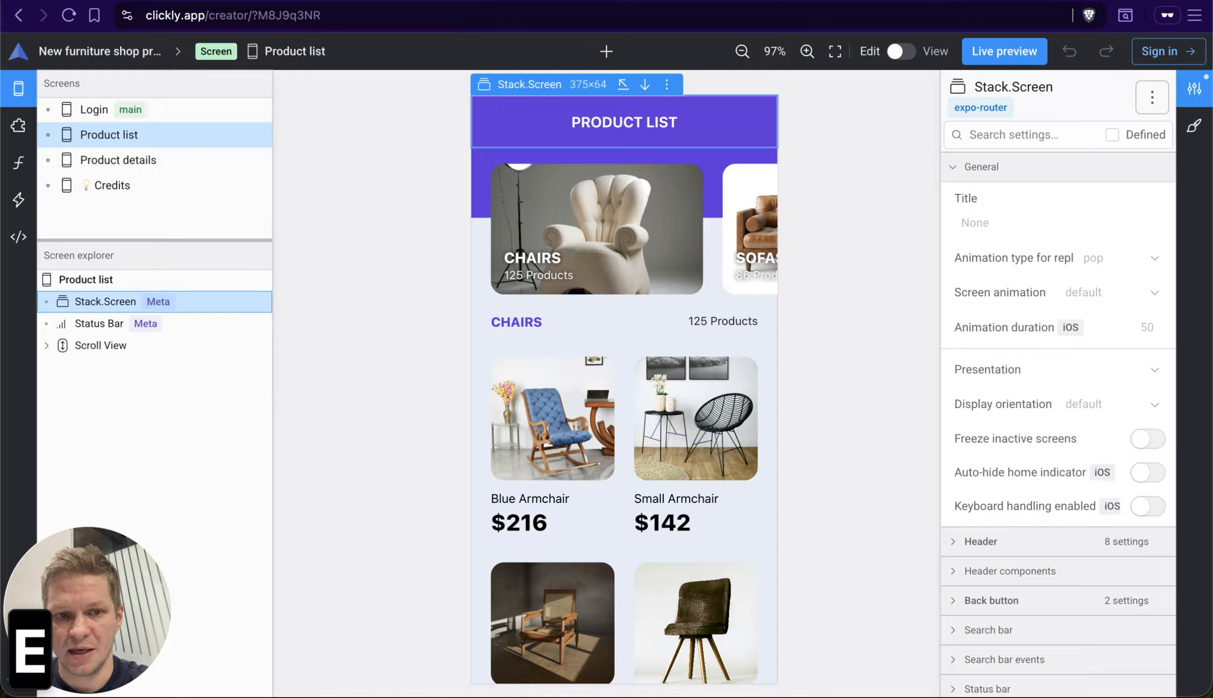
{"action": "key", "text": "m"}
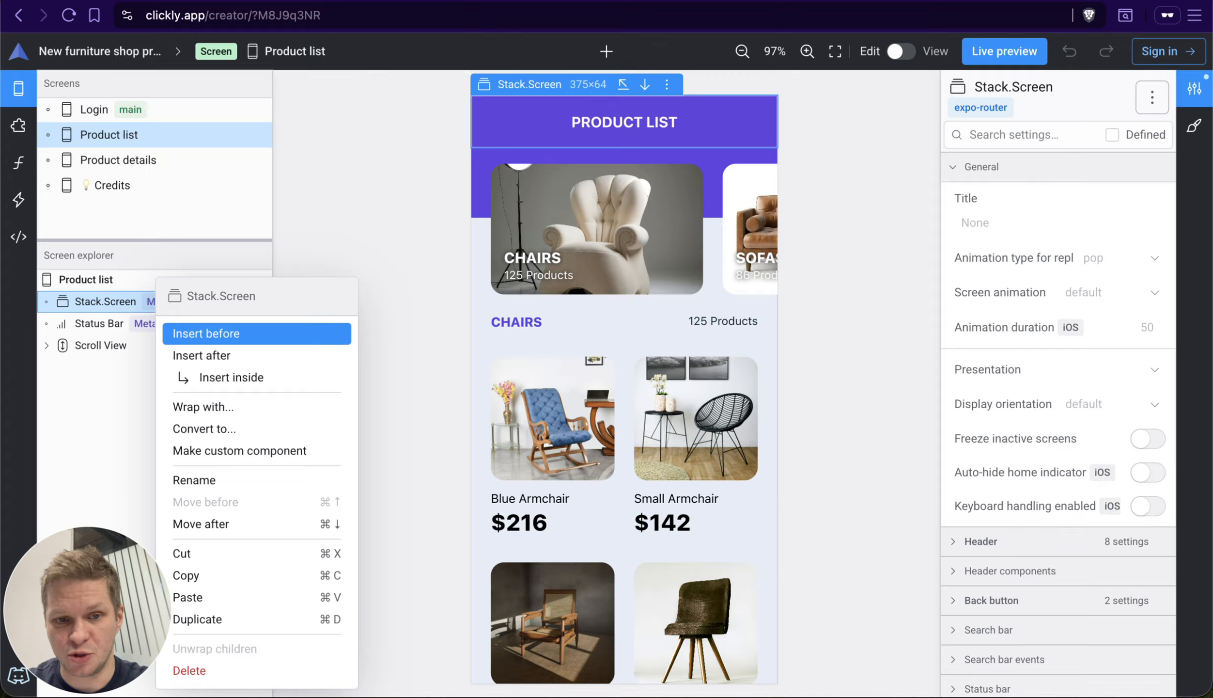
{"action": "key", "text": "w"}
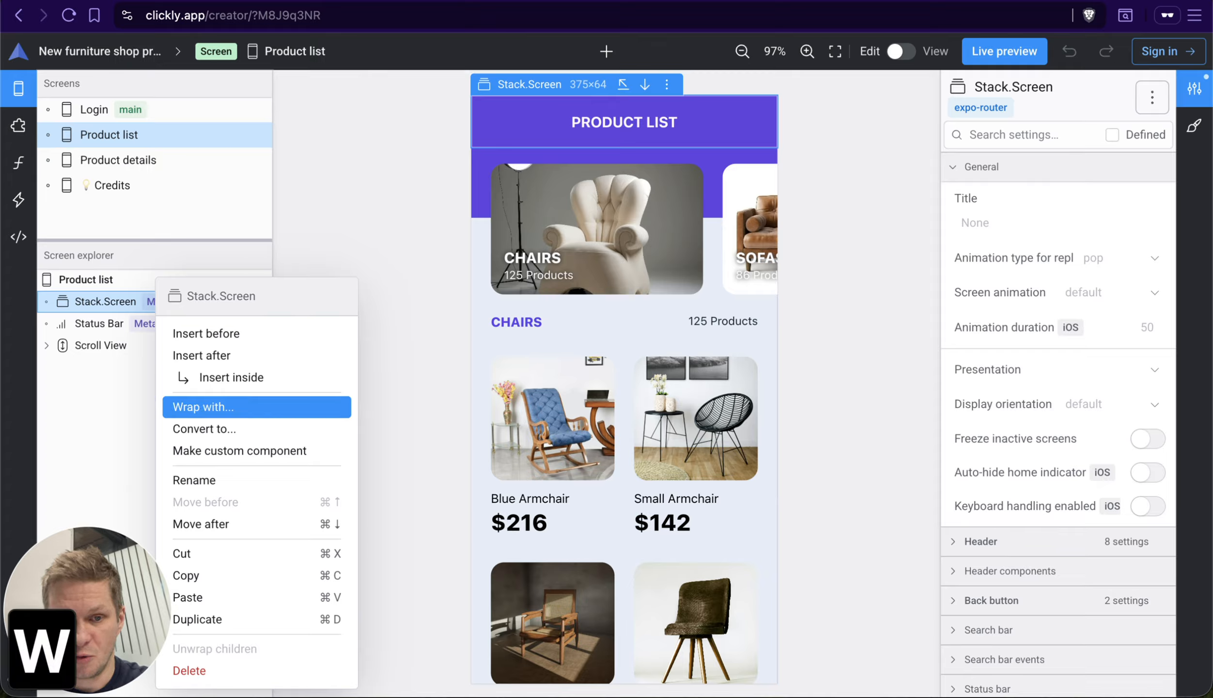
{"action": "key", "text": "r"}
{"action": "key", "text": "Up"}
{"action": "key", "text": "Down"}
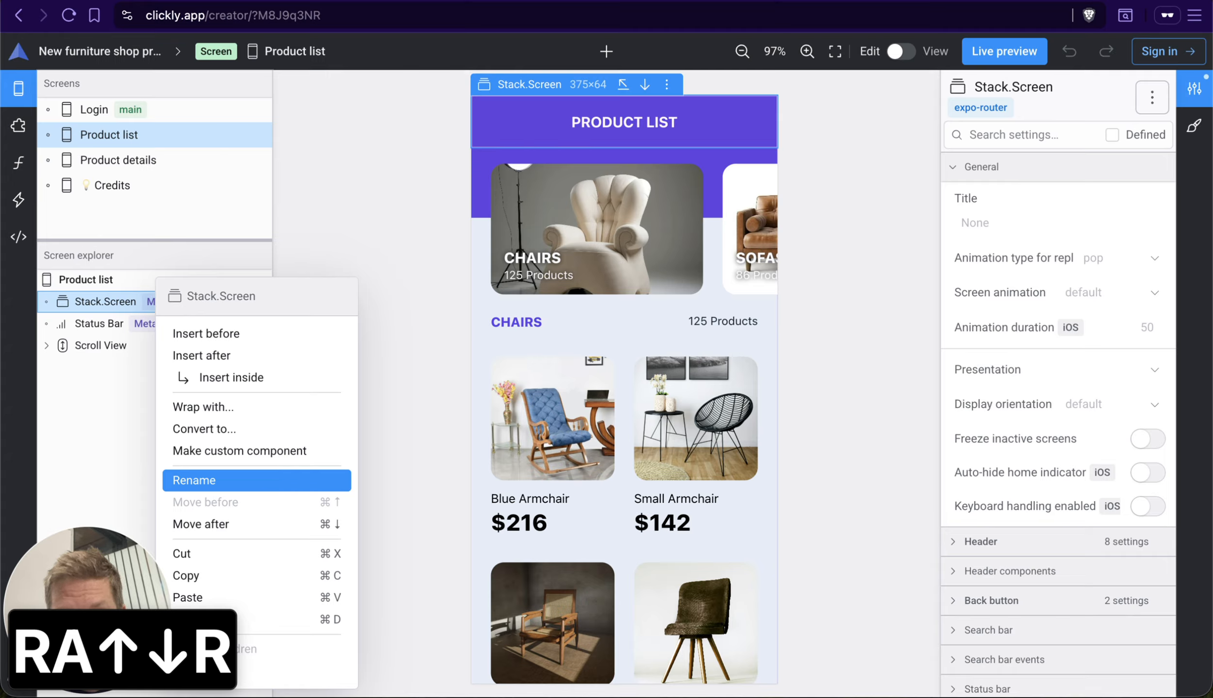
Step: Open the Wrap with picker for Stack.Screen, clear its component search, and dismiss the picker and the actions list
{"action": "key", "text": "w"}
{"action": "key", "text": "Return"}
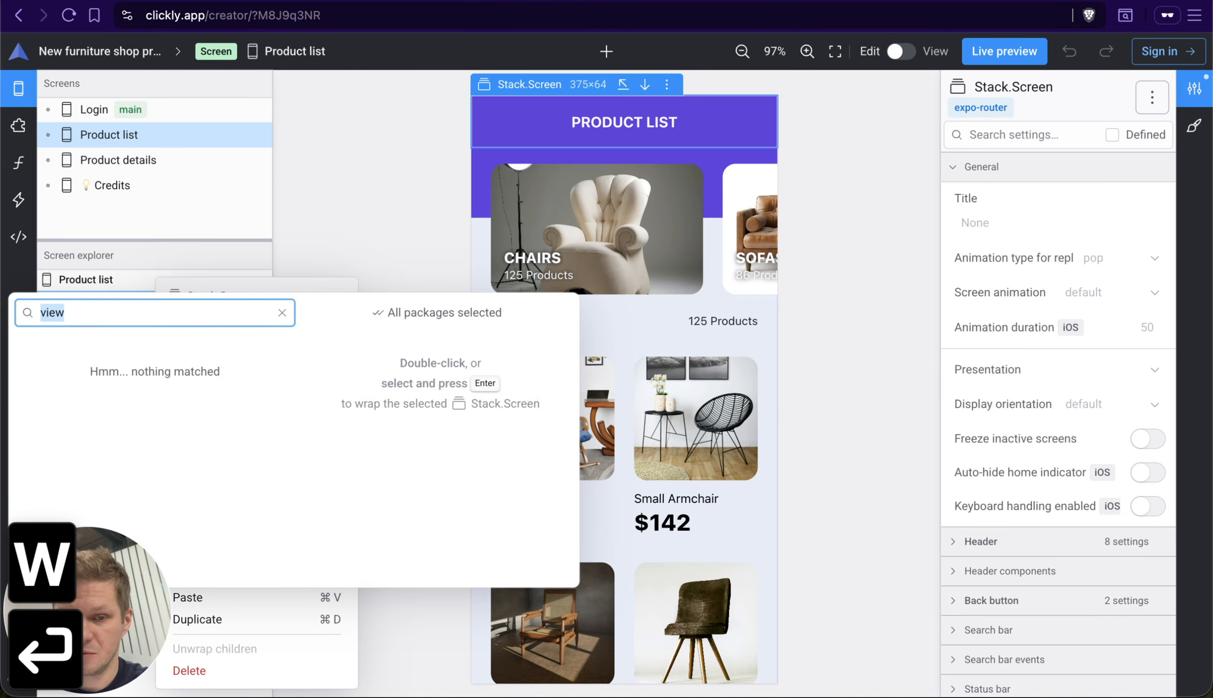
{"action": "key", "text": "BackSpace"}
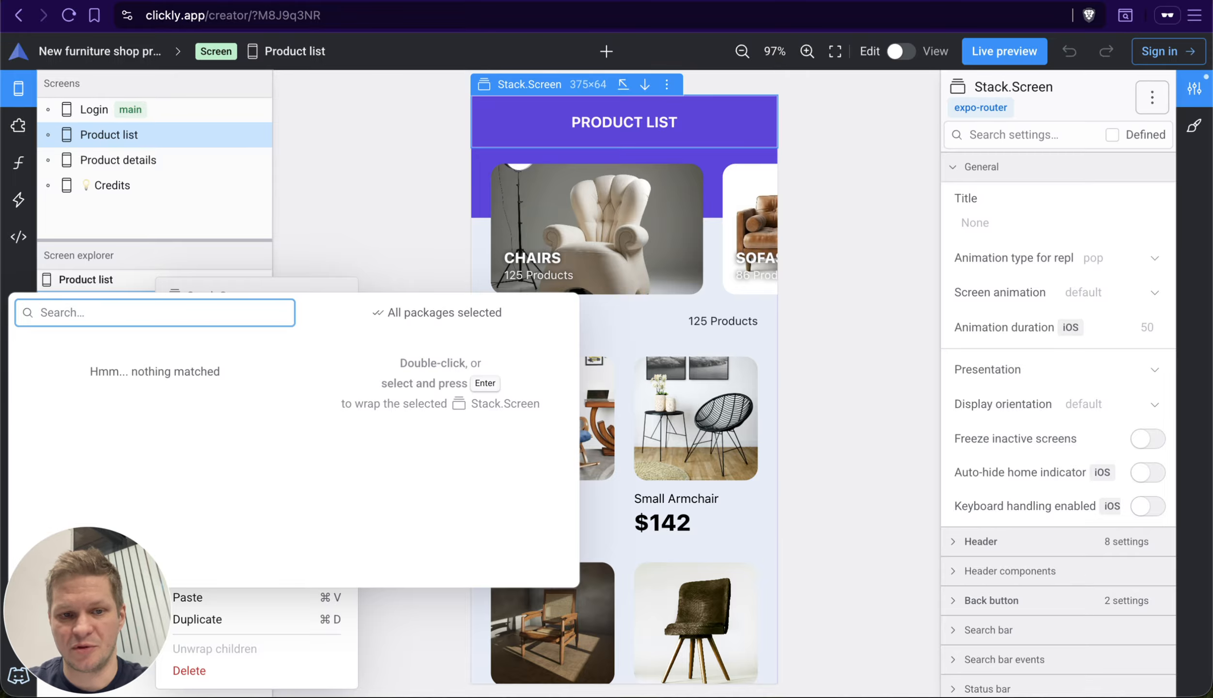
{"action": "key", "text": "Escape"}
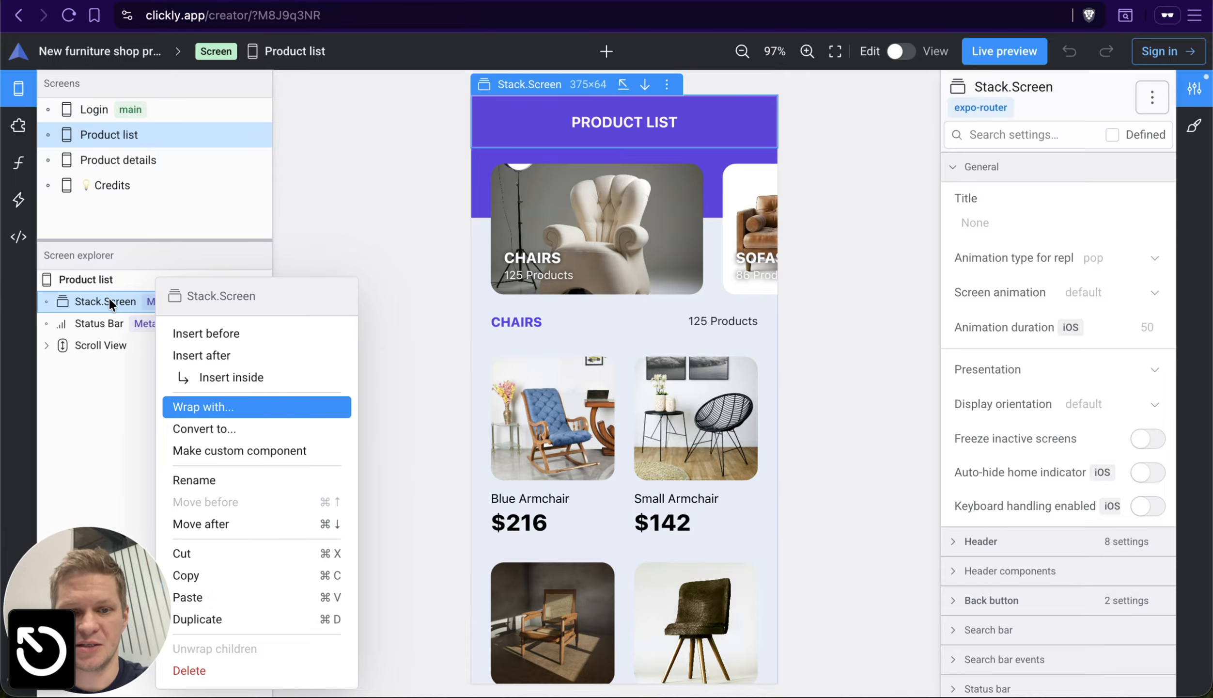
{"action": "left_click", "coordinate": [269, 406]}
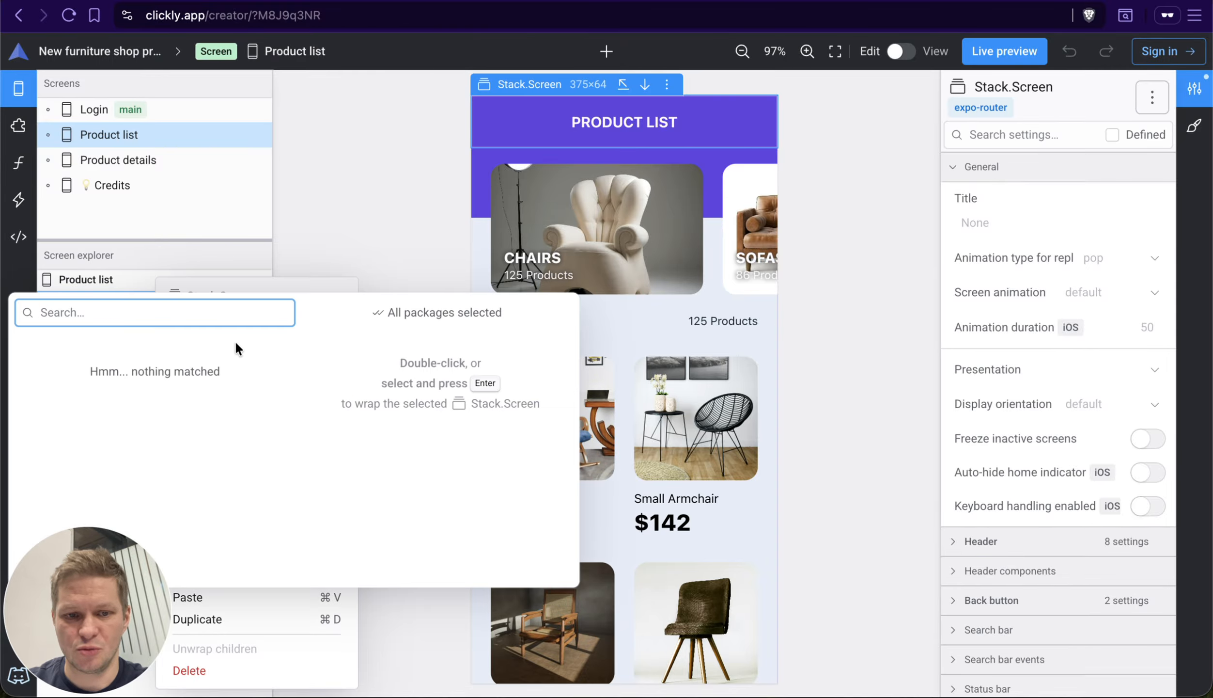
{"action": "key", "text": "Escape"}
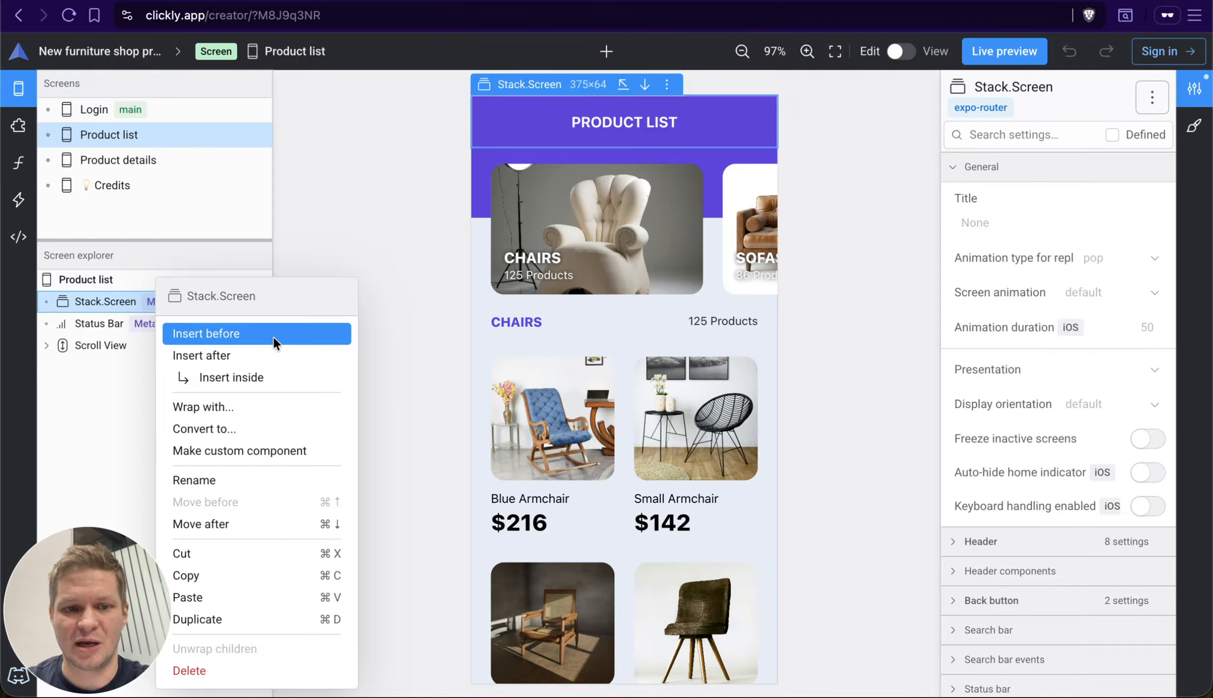
{"action": "left_click", "coordinate": [102, 345]}
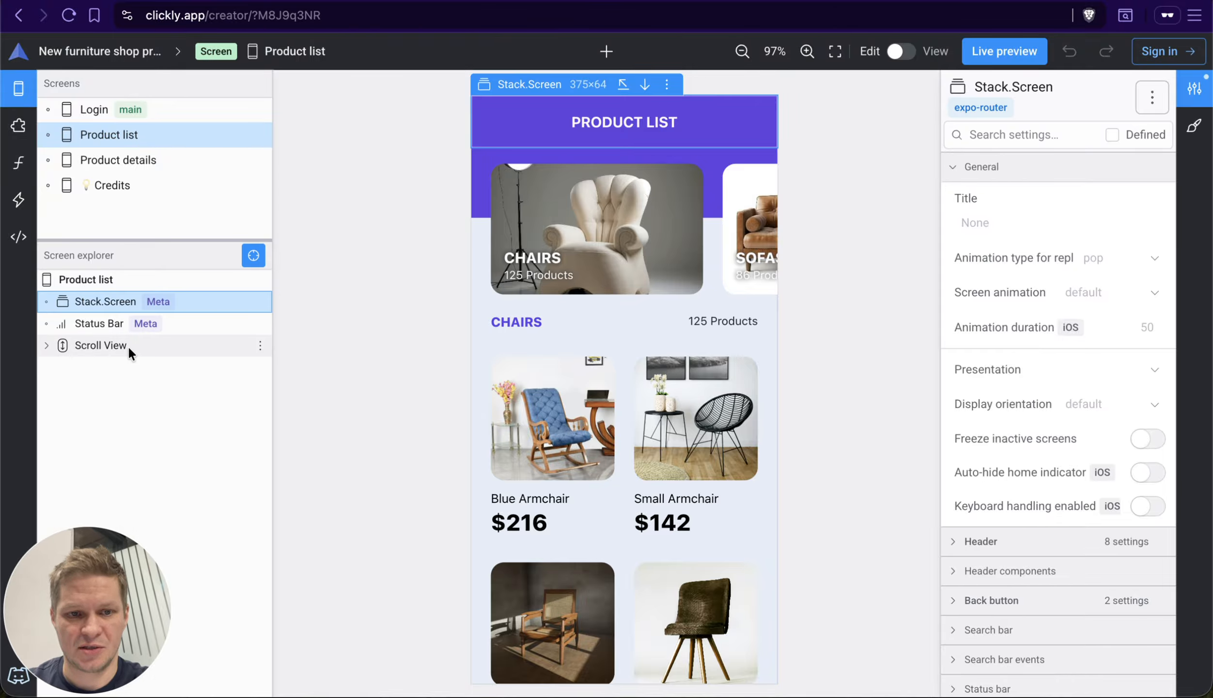
Step: Expand the Product list's Scroll View in the explorer, and select the Blue Armchair's Product list item
{"action": "left_click", "coordinate": [127, 345]}
{"action": "key", "text": "Down"}
{"action": "key", "text": "Down"}
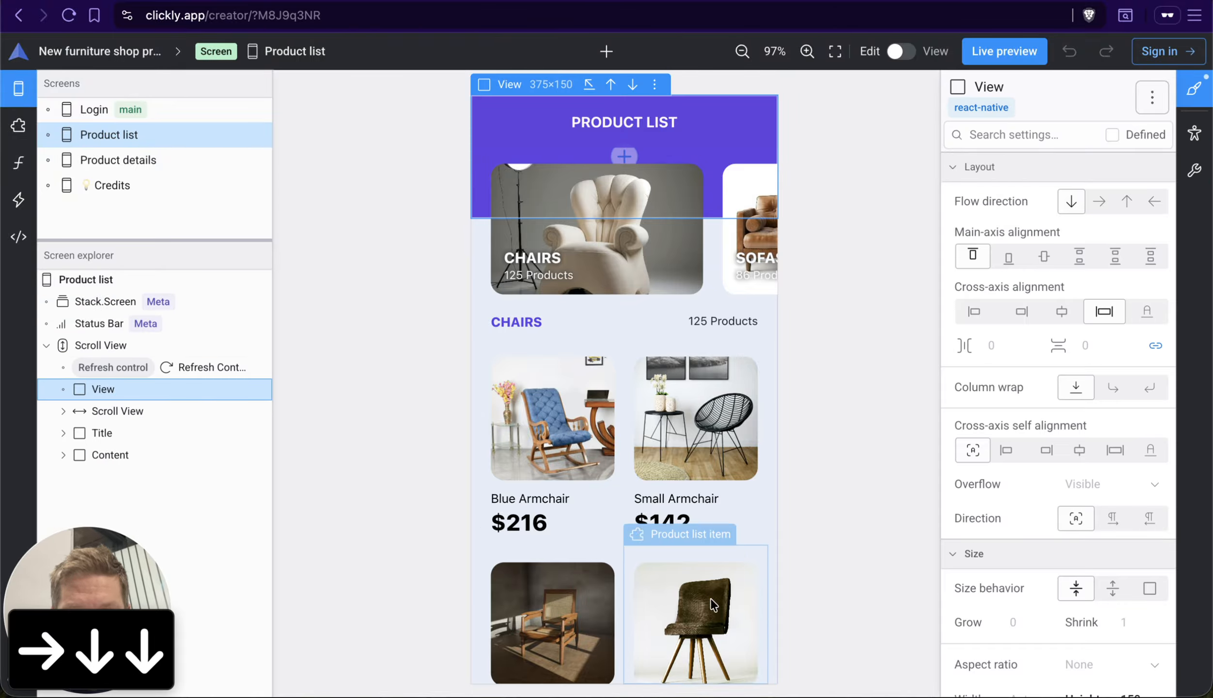
{"action": "left_click", "coordinate": [531, 519]}
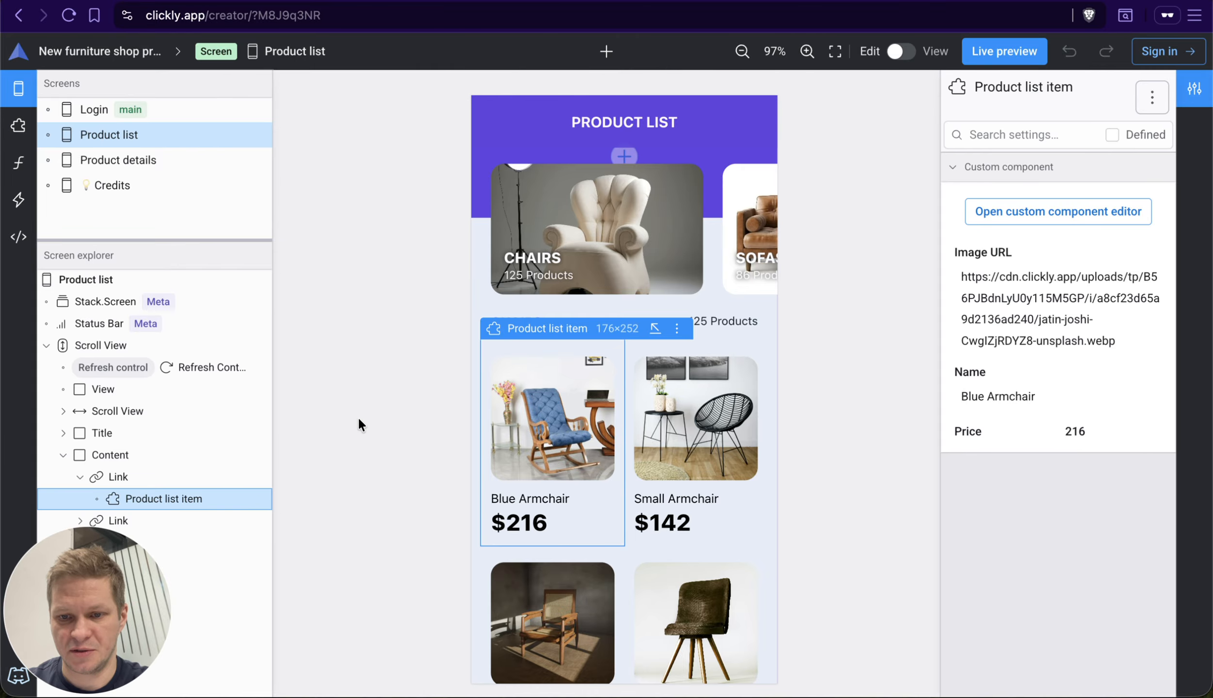
Step: Wrap the Blue Armchair's Product list item with a View found by searching for "view", and undo the wrapping
{"action": "key", "text": "m"}
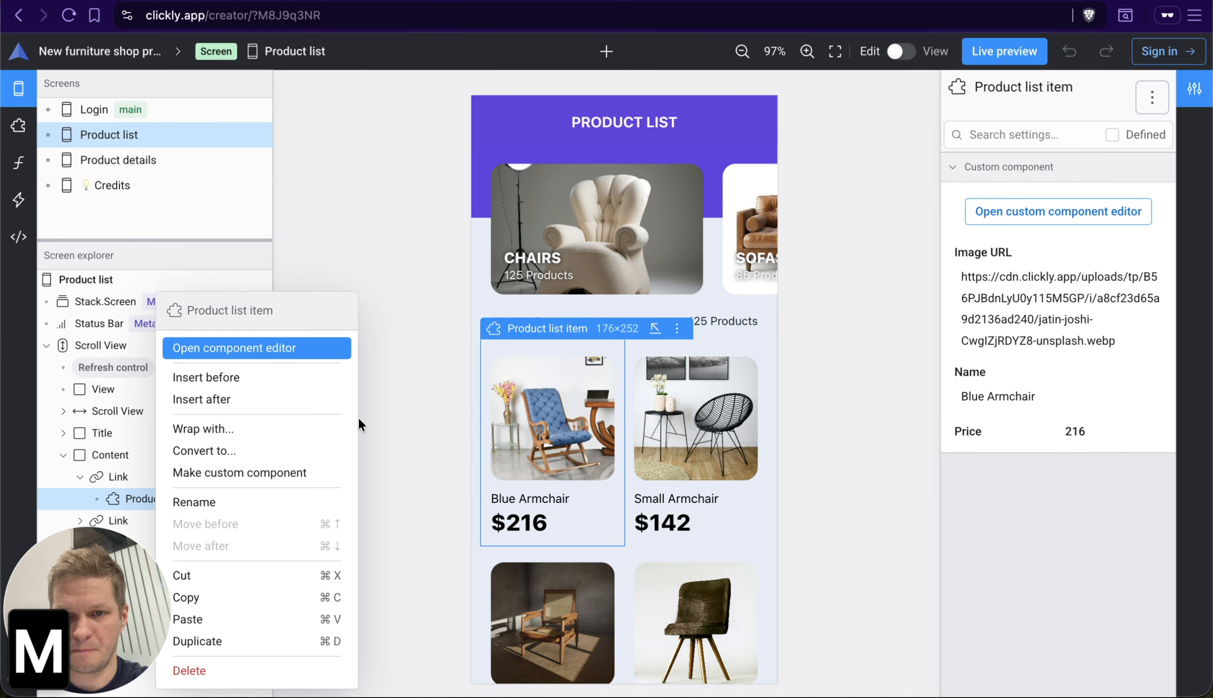
{"action": "key", "text": "w"}
{"action": "key", "text": "Return"}
{"action": "type", "text": "view"}
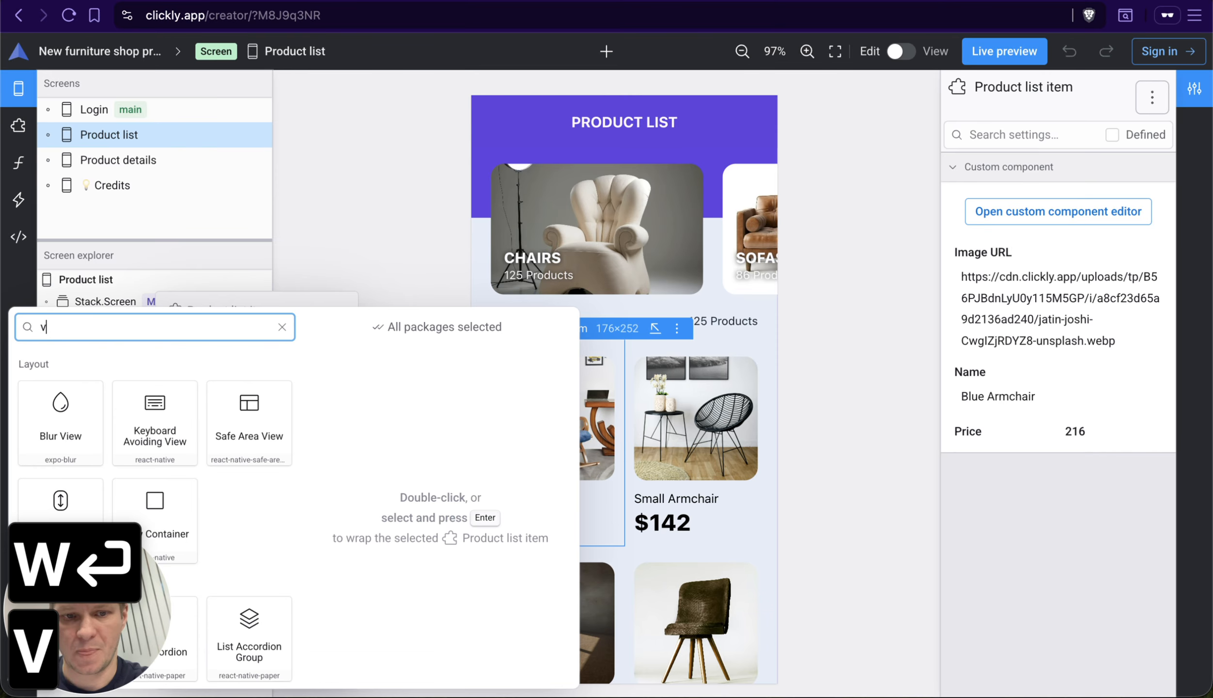
{"action": "key", "text": "Down"}
{"action": "key", "text": "Down"}
{"action": "key", "text": "Right"}
{"action": "key", "text": "Return"}
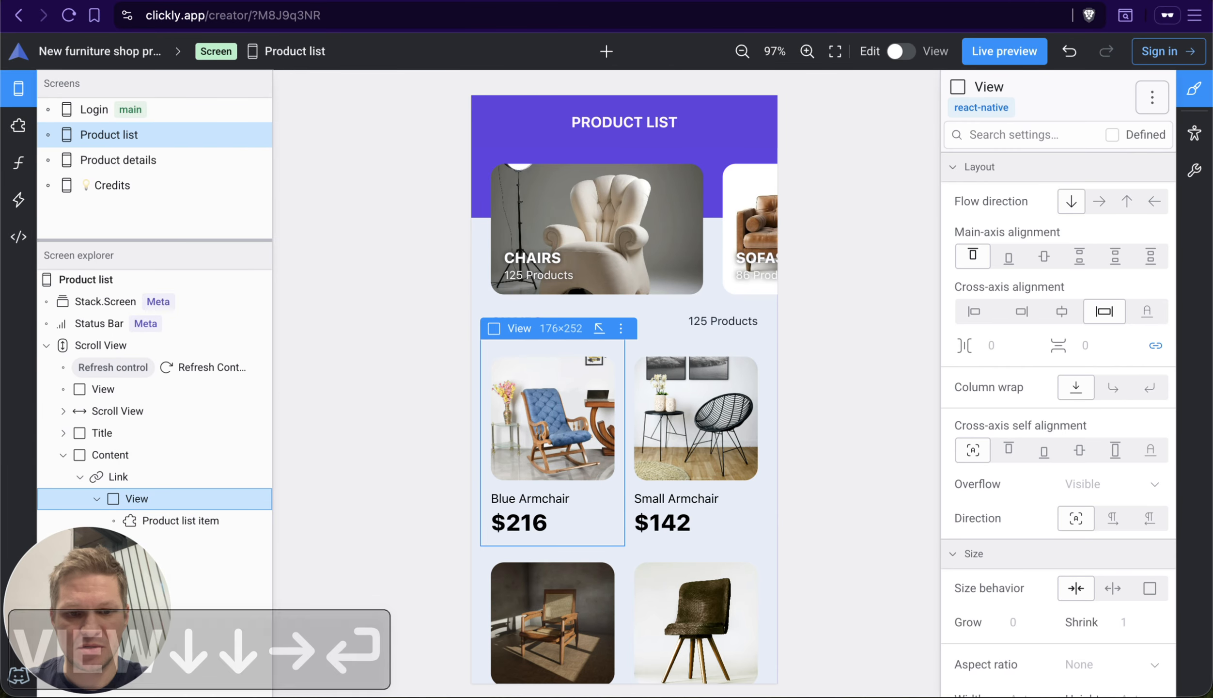
{"action": "key", "text": "super+z"}
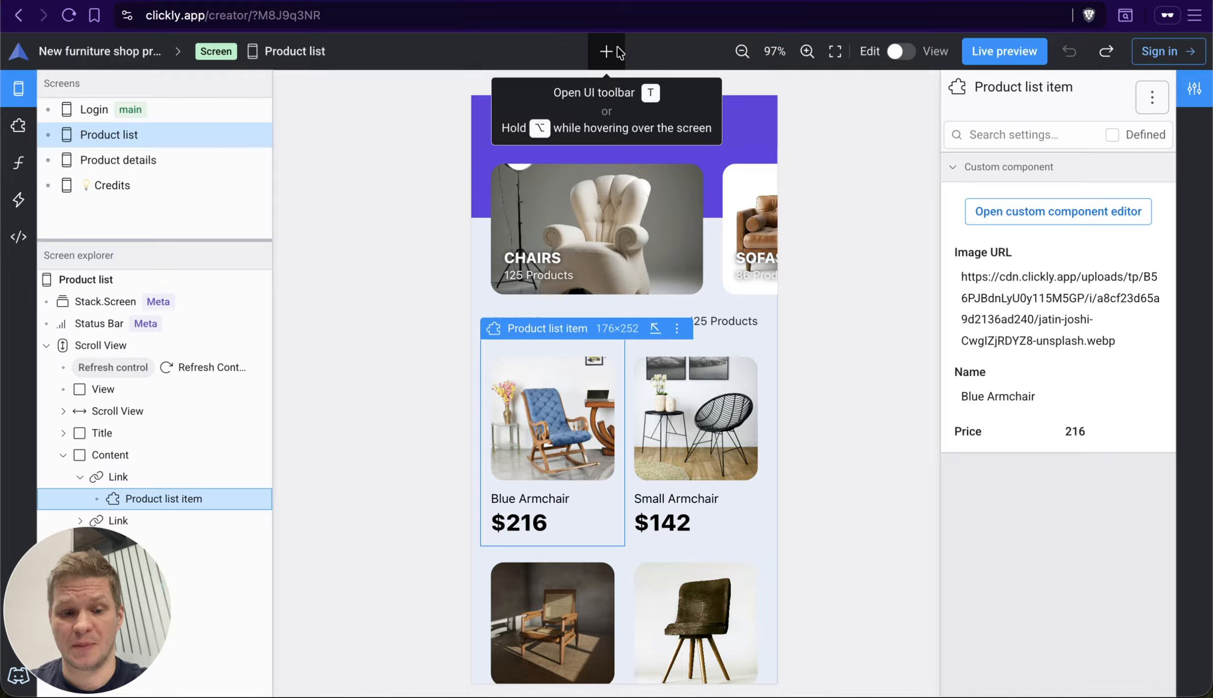
Step: Review the furniture shop project's own actions, including New project in guest mode, Rename and Export as JSON, and close the list
{"action": "left_click", "coordinate": [120, 54]}
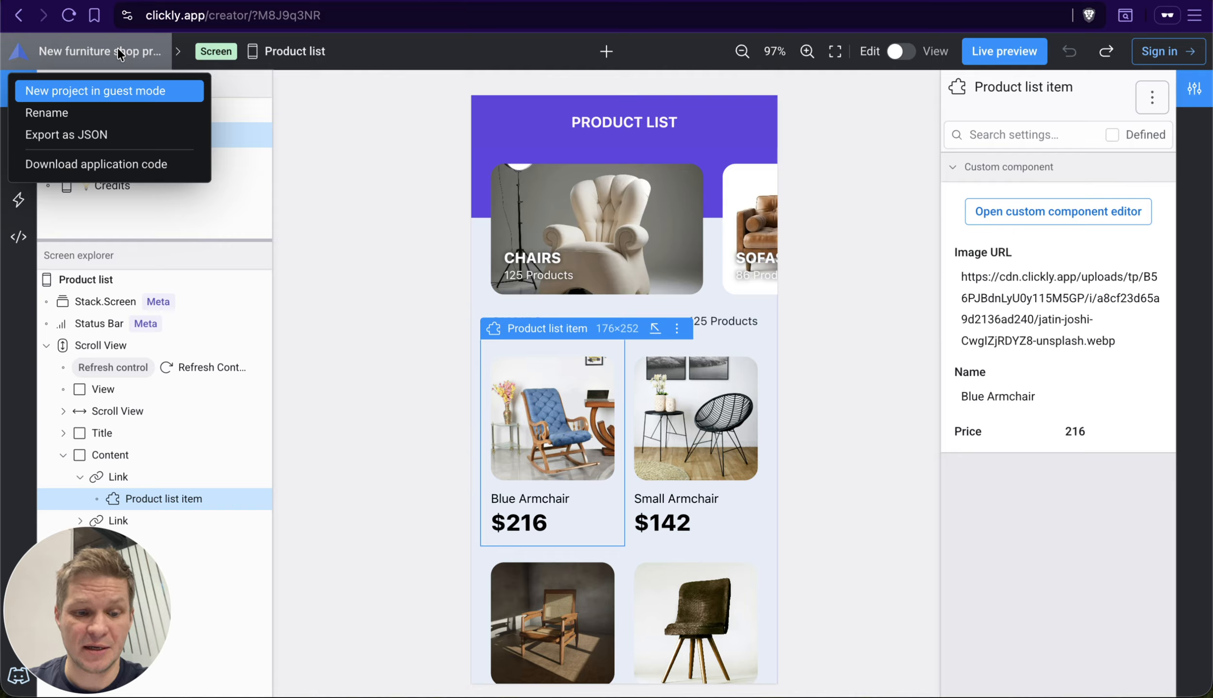
{"action": "key", "text": "Down"}
{"action": "key", "text": "Up"}
{"action": "key", "text": "Down"}
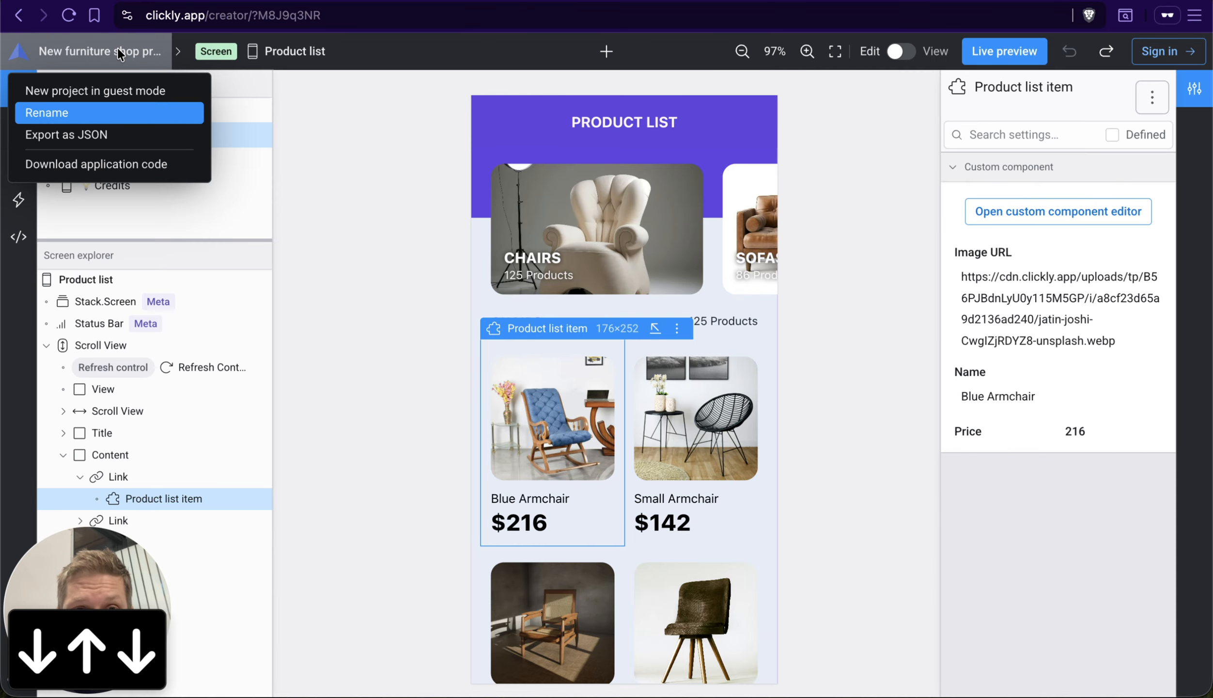
{"action": "key", "text": "Down"}
{"action": "key", "text": "Up"}
{"action": "key", "text": "Down"}
{"action": "key", "text": "Down"}
{"action": "key", "text": "Up"}
{"action": "key", "text": "Up"}
{"action": "key", "text": "Down"}
{"action": "key", "text": "Up"}
{"action": "key", "text": "Up"}
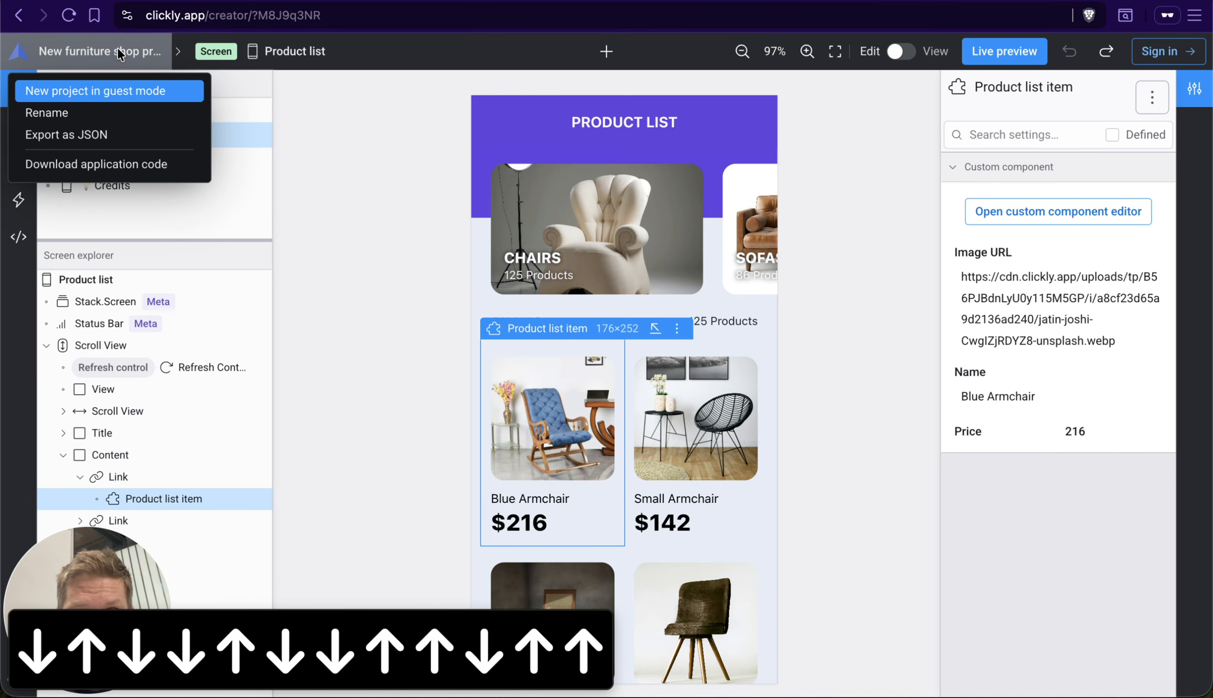
{"action": "key", "text": "Down"}
{"action": "key", "text": "Down"}
{"action": "key", "text": "Down"}
{"action": "key", "text": "Up"}
{"action": "key", "text": "Escape"}
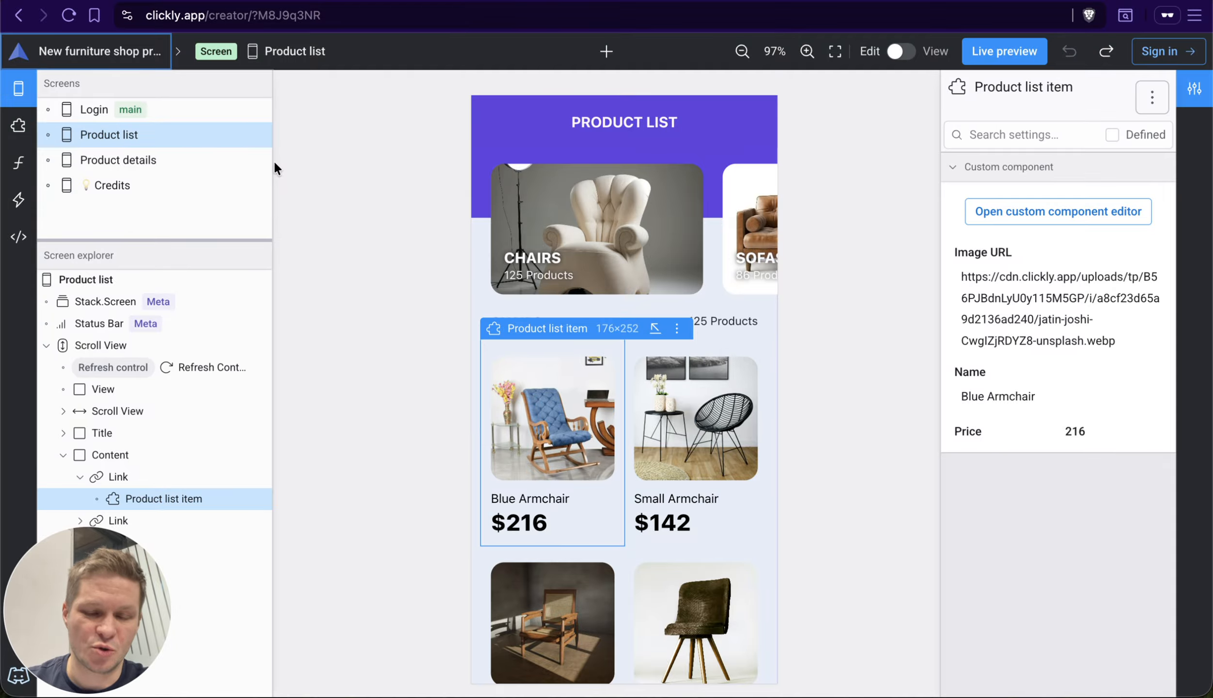
Step: Move the keyboard focus from the project name through the Zoom to fit control to the Code section
{"action": "key", "text": "Tab"}
{"action": "key", "text": "Tab"}
{"action": "key", "text": "Tab"}
{"action": "key", "text": "Tab"}
{"action": "key", "text": "Tab"}
{"action": "key", "text": "Tab"}
{"action": "key", "text": "Tab"}
{"action": "key", "text": "Tab"}
{"action": "key", "text": "Tab"}
{"action": "key", "text": "Tab"}
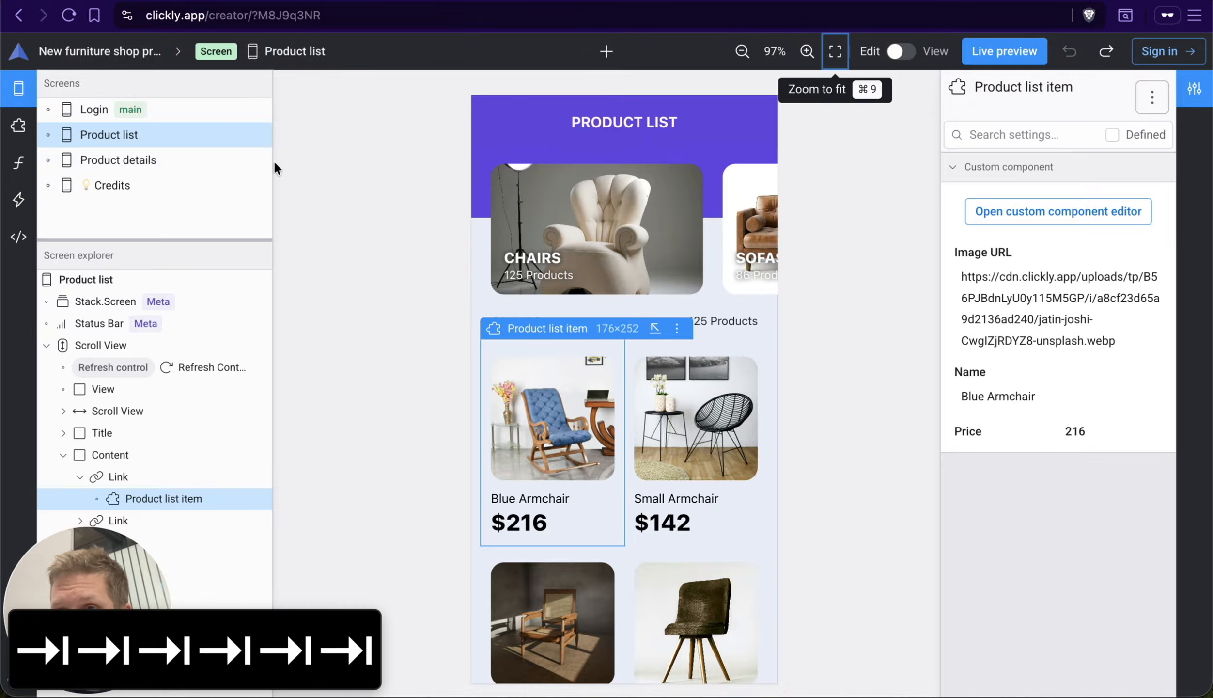
{"action": "key", "text": "Tab"}
{"action": "key", "text": "Tab"}
{"action": "key", "text": "Tab"}
{"action": "key", "text": "Tab"}
{"action": "key", "text": "Tab"}
{"action": "key", "text": "Tab"}
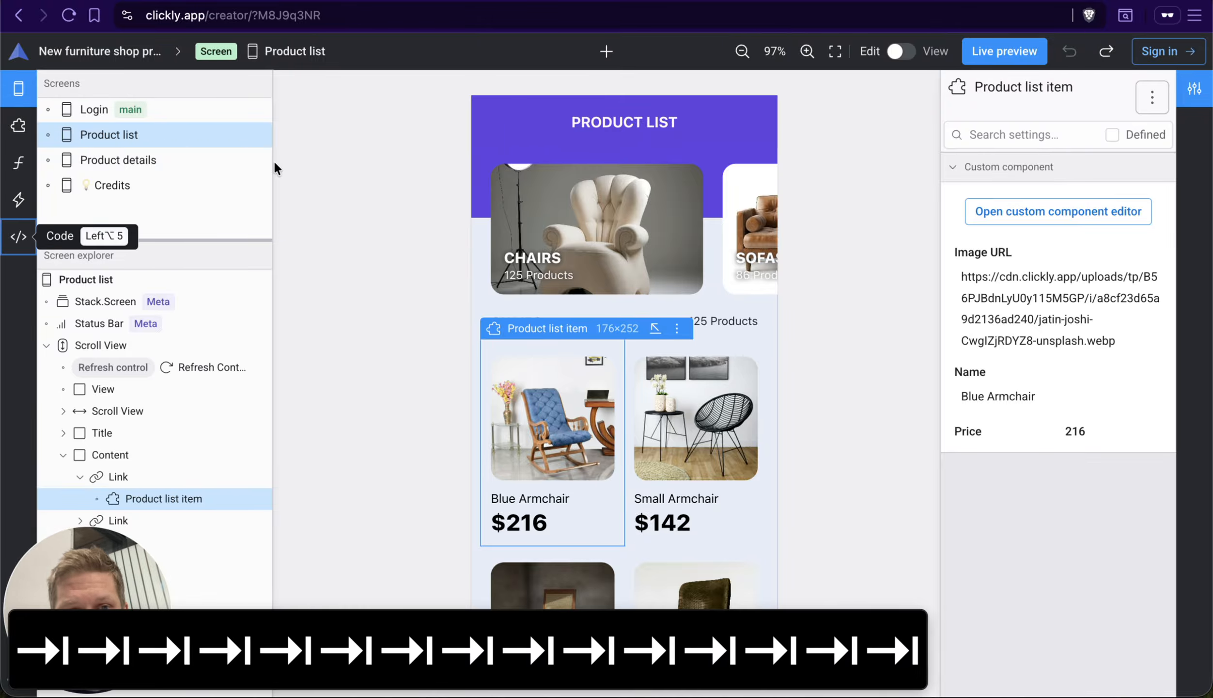
Step: Move the keyboard focus back from Code to the Data formulas section and open it
{"action": "key", "text": "shift+Tab"}
{"action": "key", "text": "shift+Tab"}
{"action": "key", "text": "shift+Tab"}
{"action": "key", "text": "Return"}
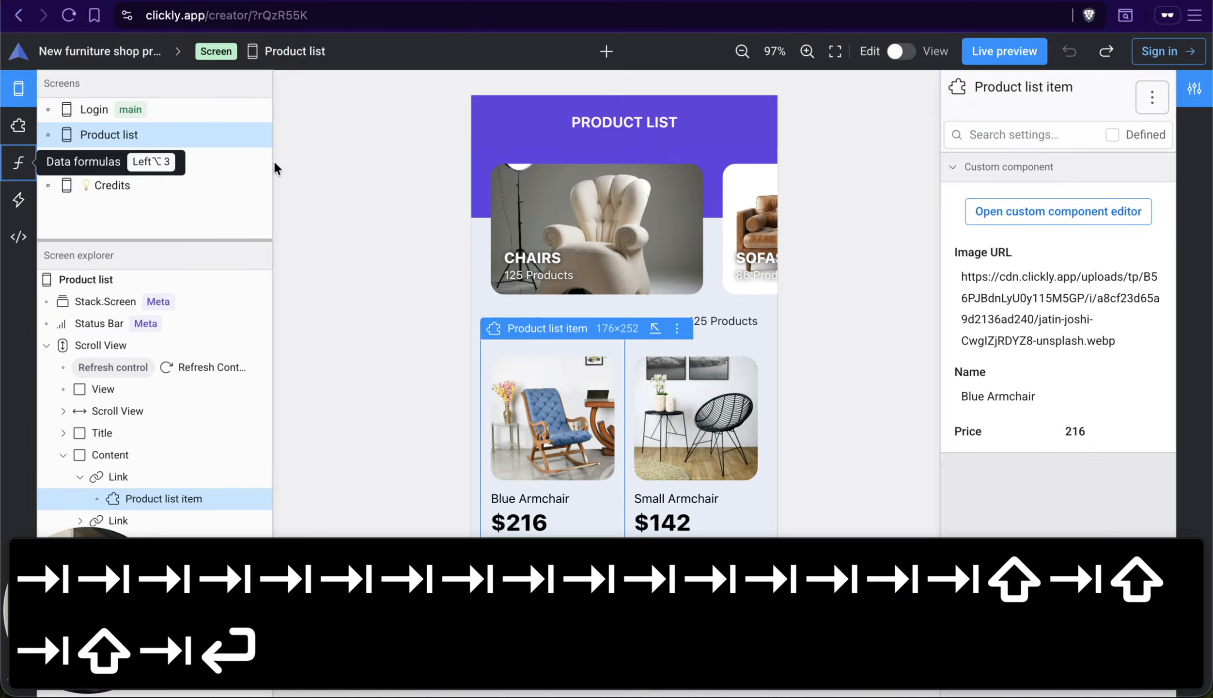
Step: Move the keyboard focus forward and back within the Data formulas section
{"action": "key", "text": "shift+Tab"}
{"action": "key", "text": "Tab"}
{"action": "key", "text": "Tab"}
{"action": "key", "text": "shift+Tab"}
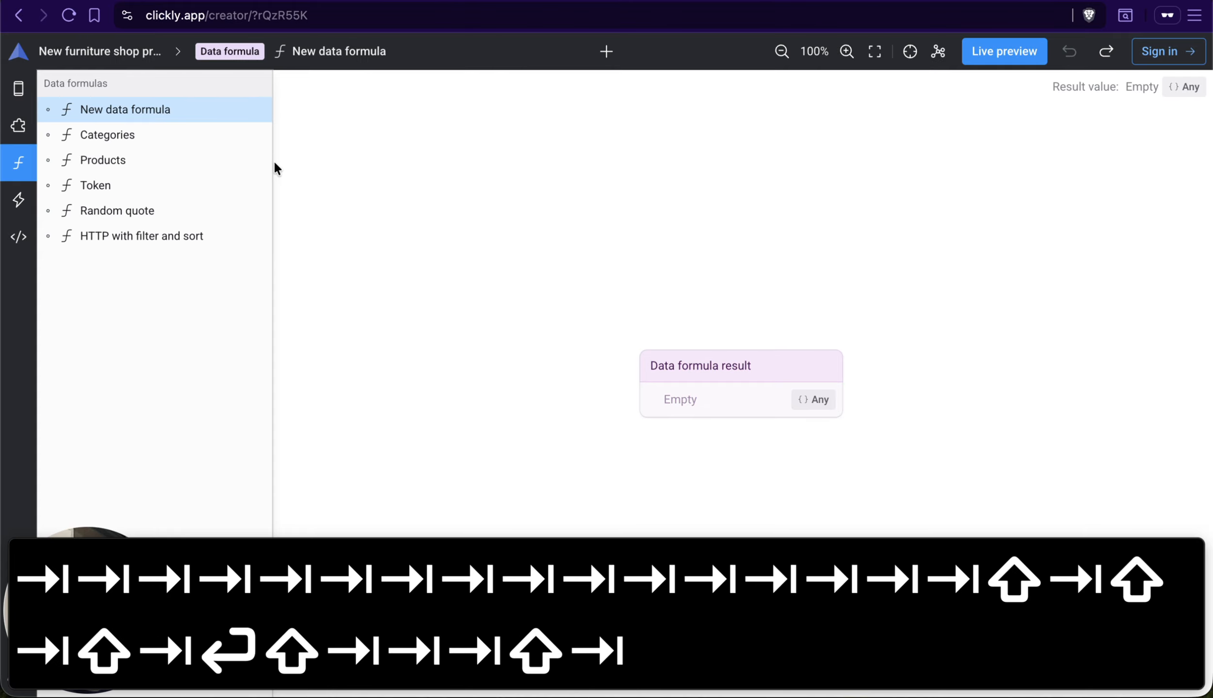
{"action": "key", "text": "shift+Tab"}
{"action": "key", "text": "shift+Tab"}
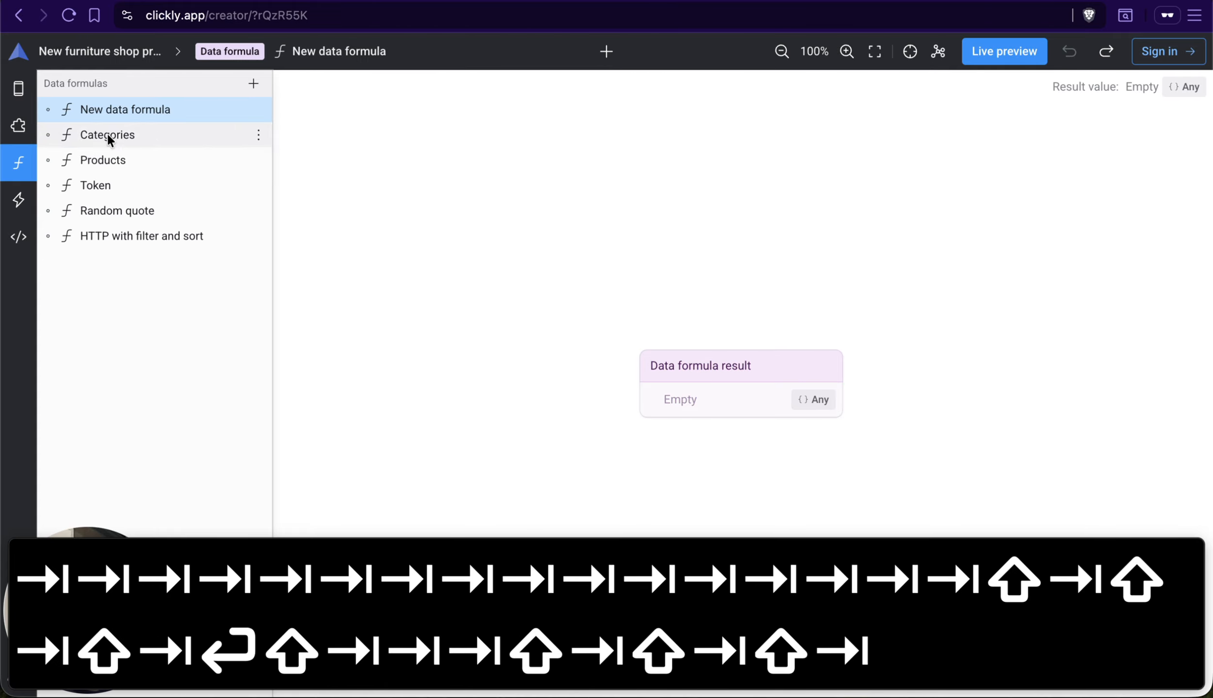
Step: Return to the Screens section, and review the furniture shop project's own actions before closing their list
{"action": "left_click", "coordinate": [18, 87]}
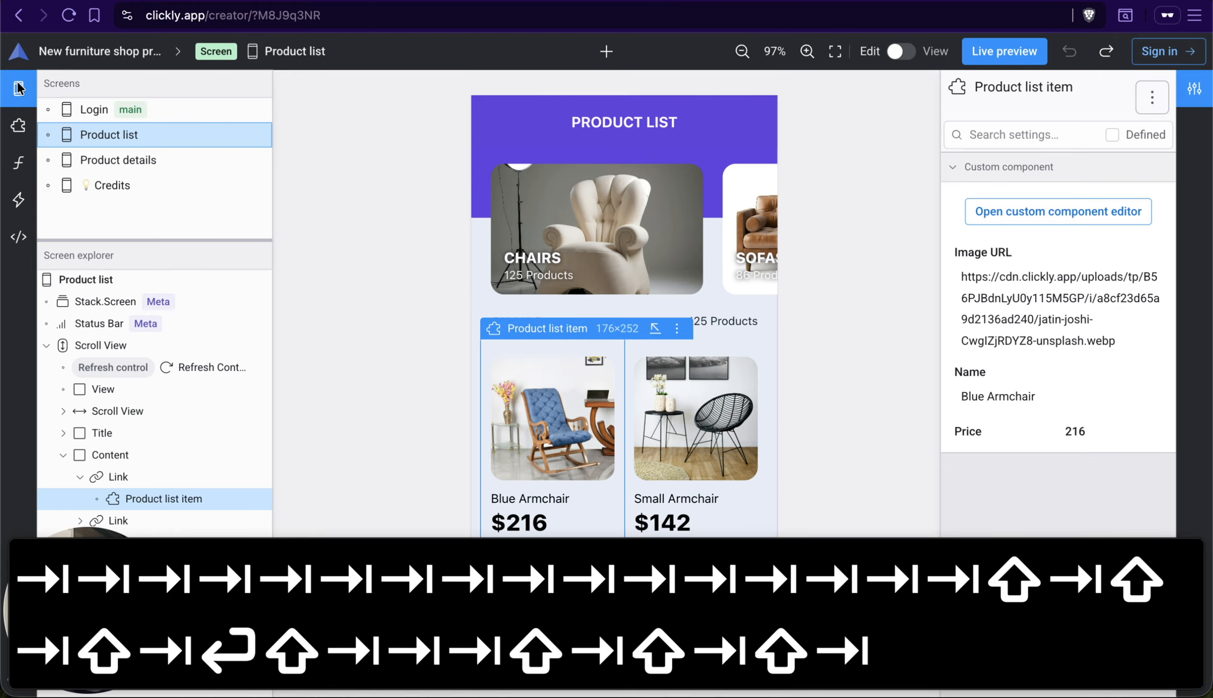
{"action": "left_click", "coordinate": [131, 55]}
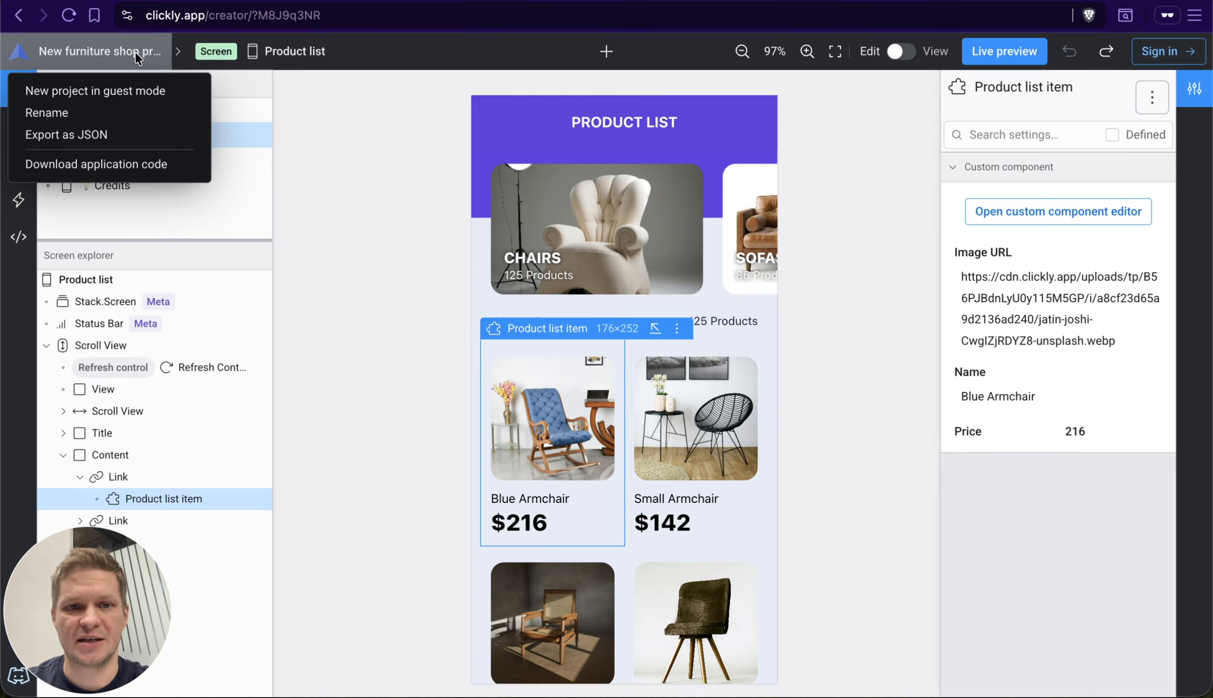
{"action": "left_click", "coordinate": [328, 42]}
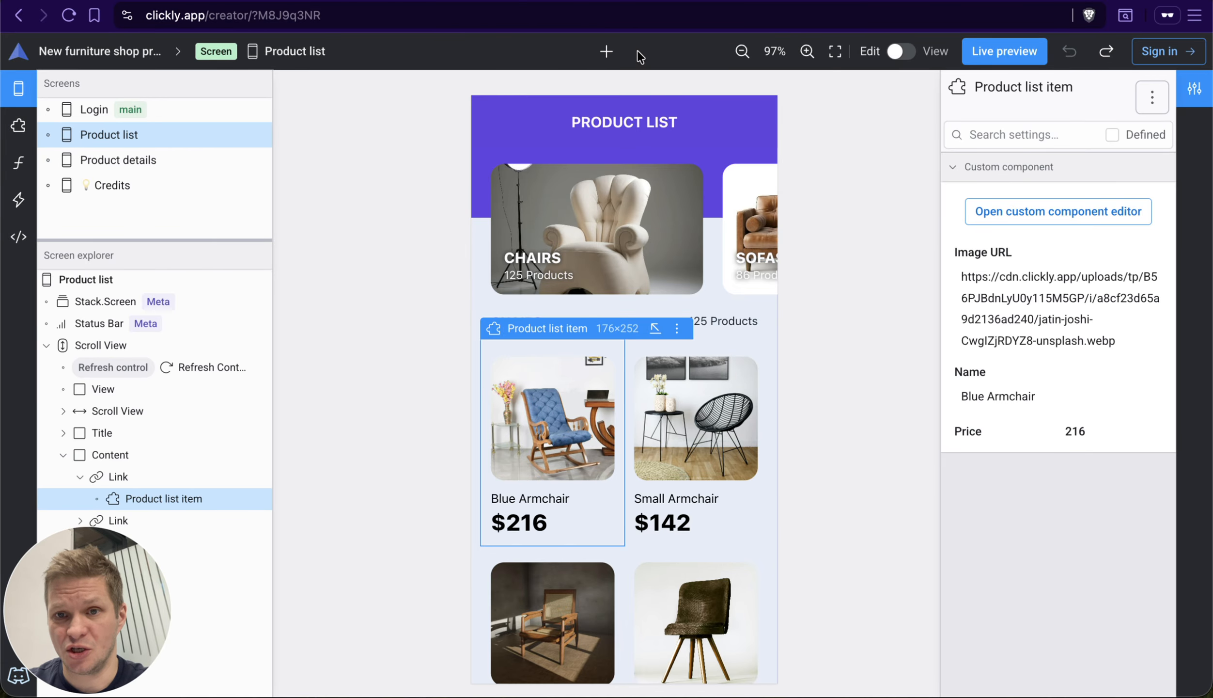
Step: Open the UI component library, replace its "view" search with "sd", then clear the search and close the library
{"action": "key", "text": "t"}
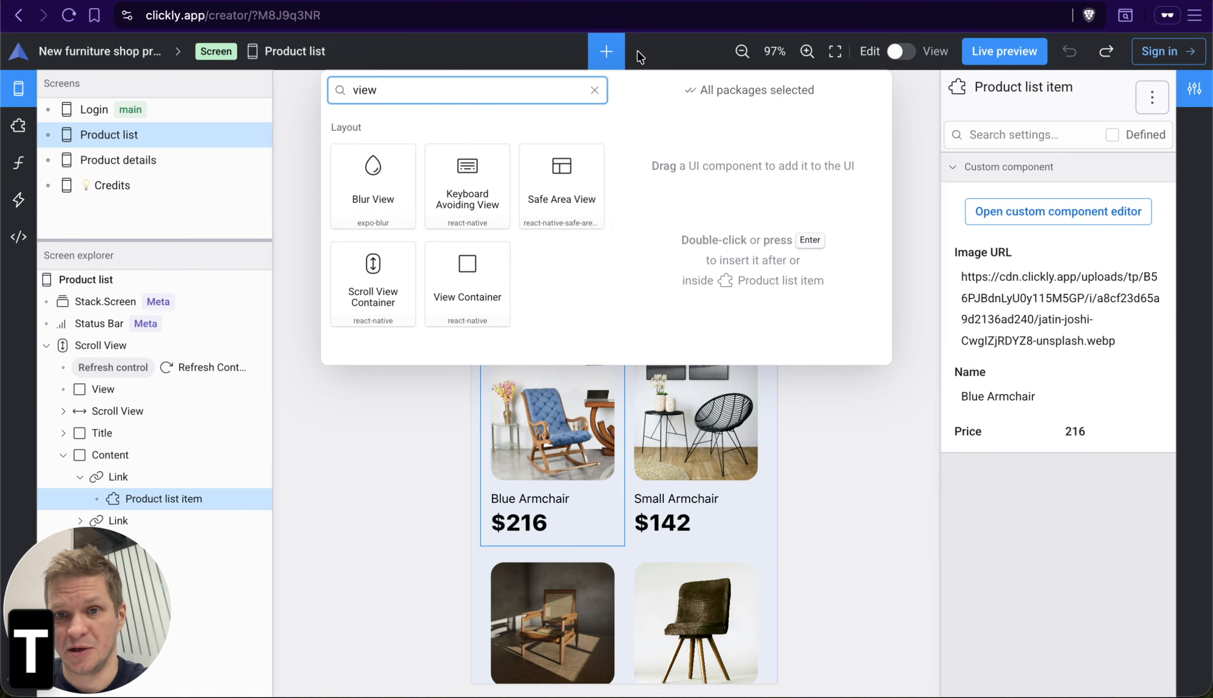
{"action": "key", "text": "super+a"}
{"action": "key", "text": "BackSpace"}
{"action": "type", "text": "sd"}
{"action": "key", "text": "Escape"}
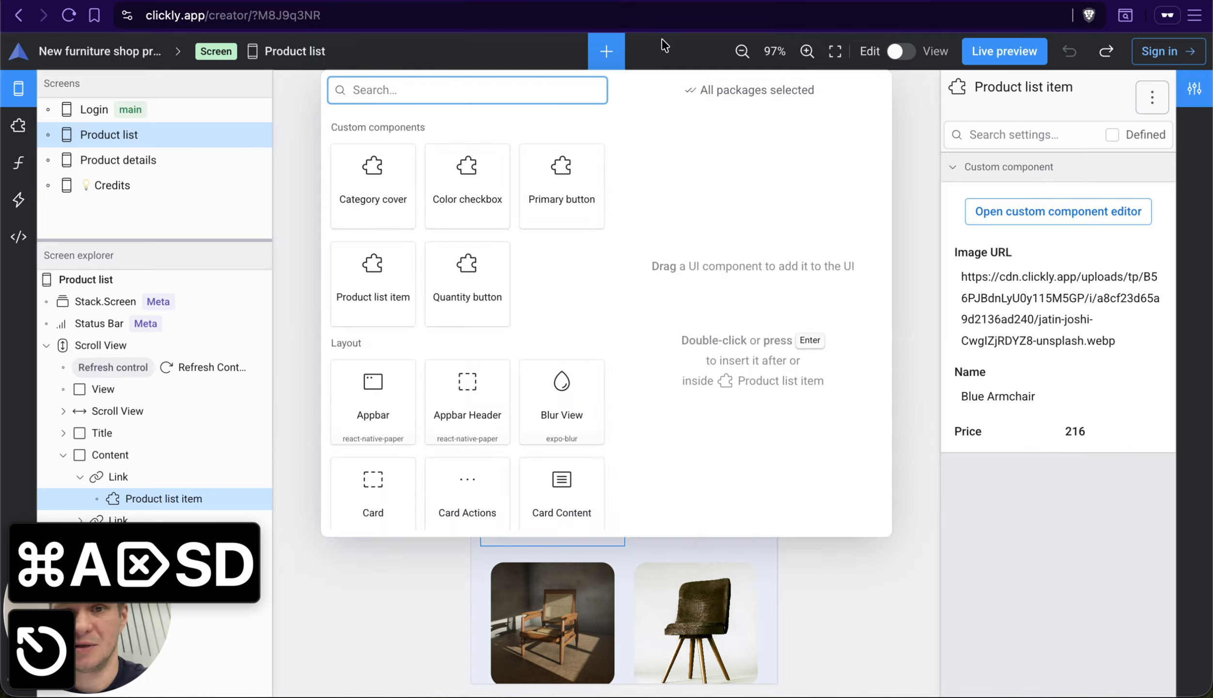
{"action": "key", "text": "Escape"}
{"action": "key", "text": "Escape"}
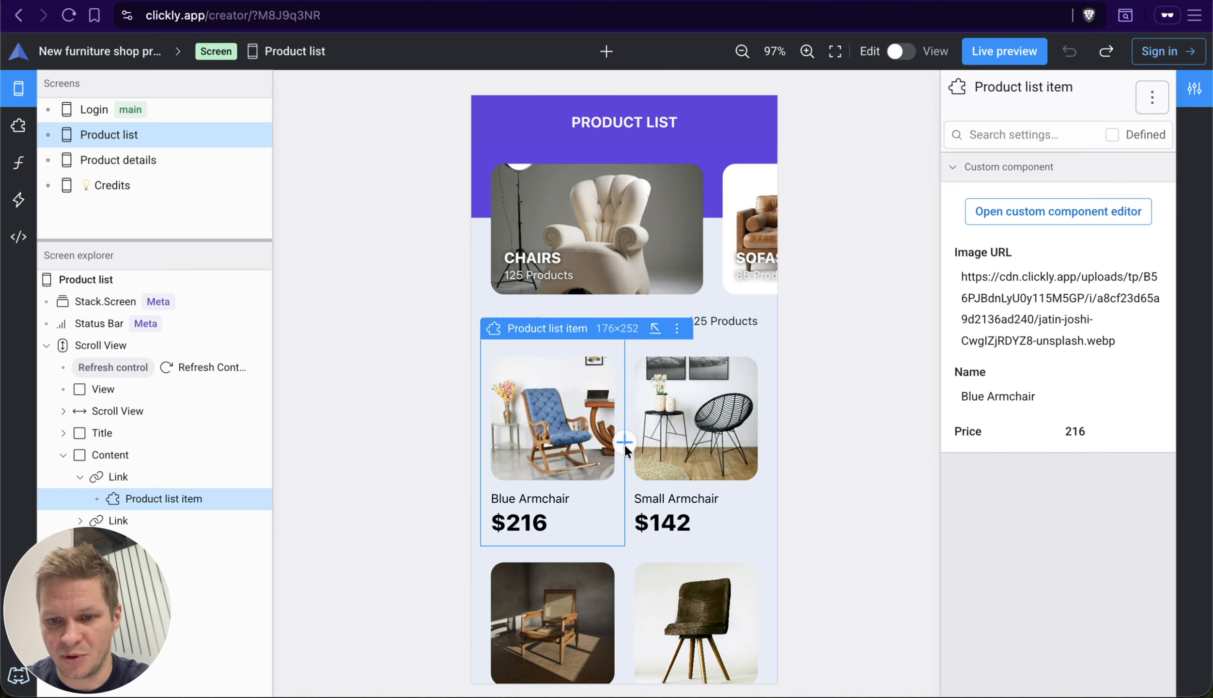
Step: Insert a Text component found by searching for "text" between the Blue Armchair and Small Armchair links, and undo the insertion
{"action": "left_click", "coordinate": [624, 443]}
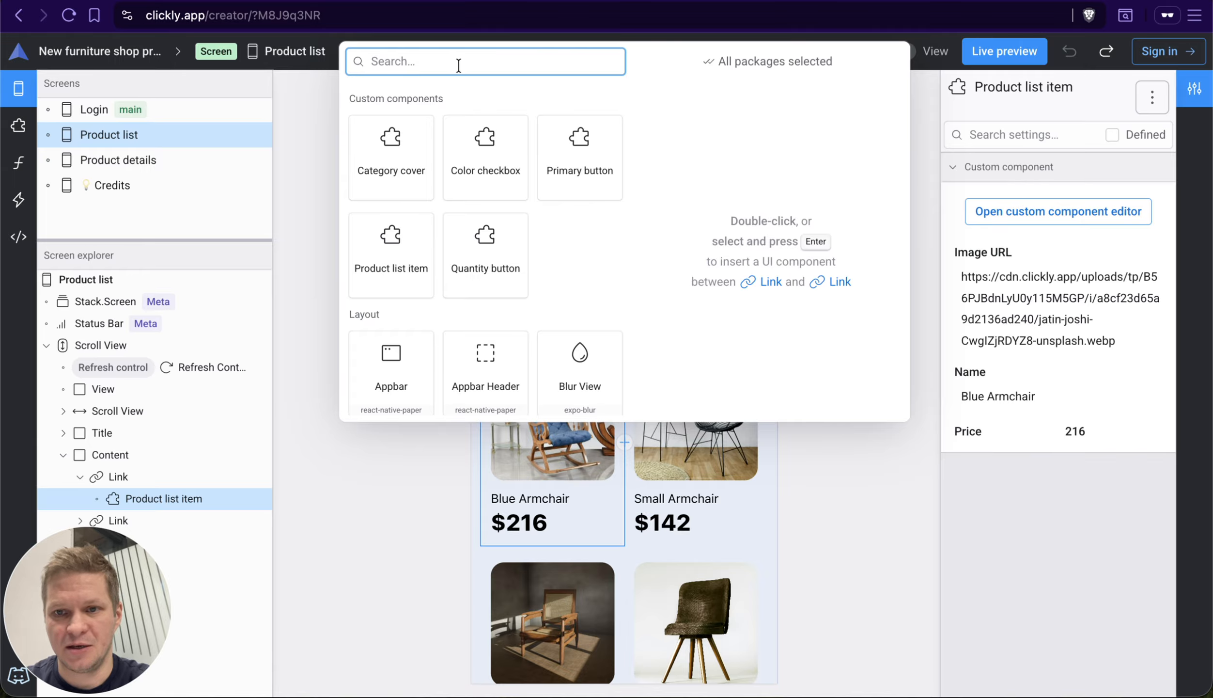
{"action": "type", "text": "text"}
{"action": "key", "text": "Down"}
{"action": "key", "text": "Return"}
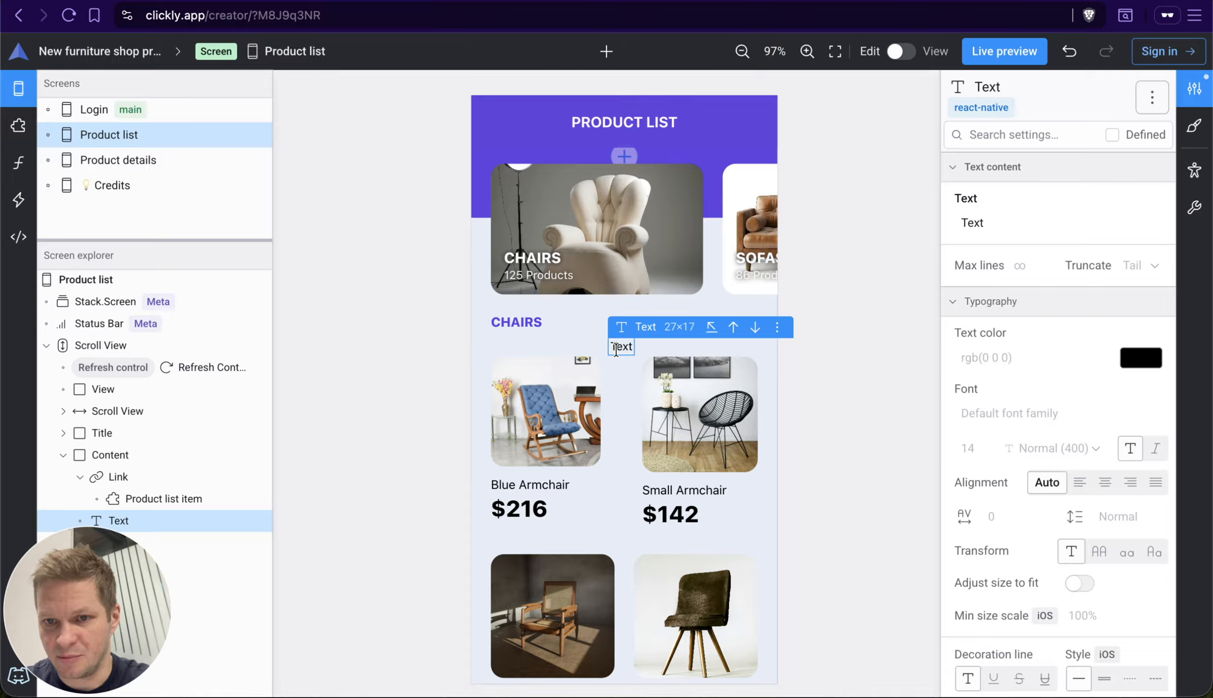
{"action": "key", "text": "super+z"}
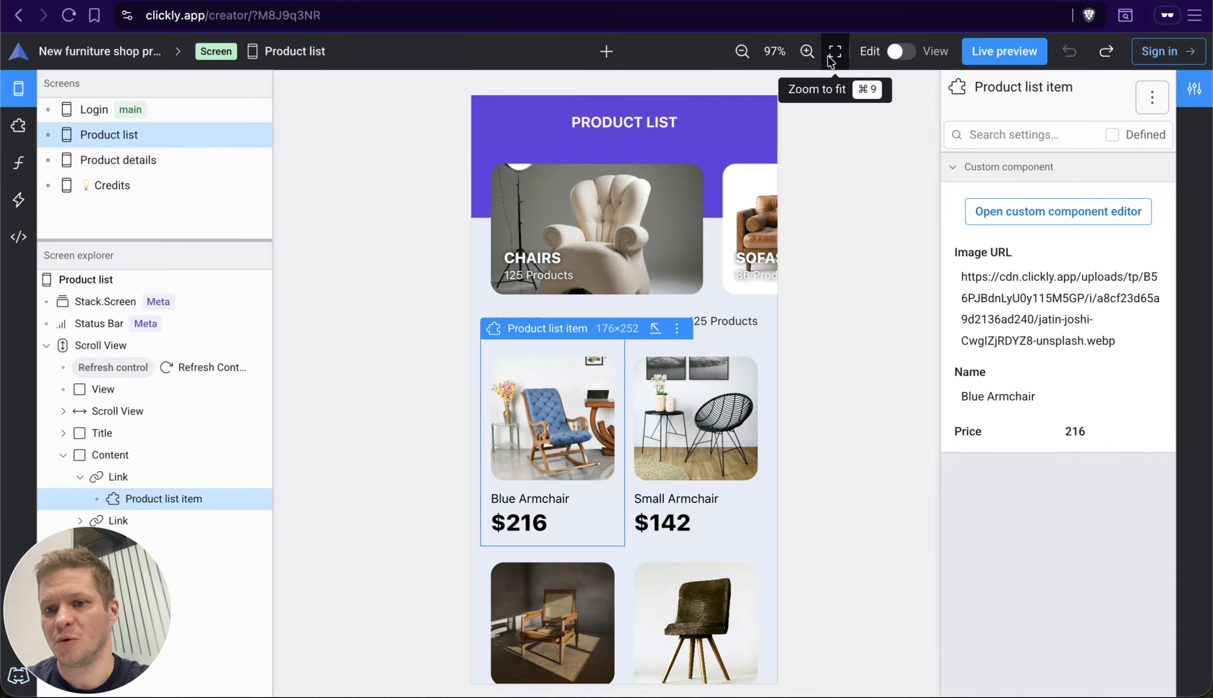
Step: Fit the Product list screen in the canvas, repeating it after panning off the screen and after zooming in to 400%
{"action": "key", "text": "super+9"}
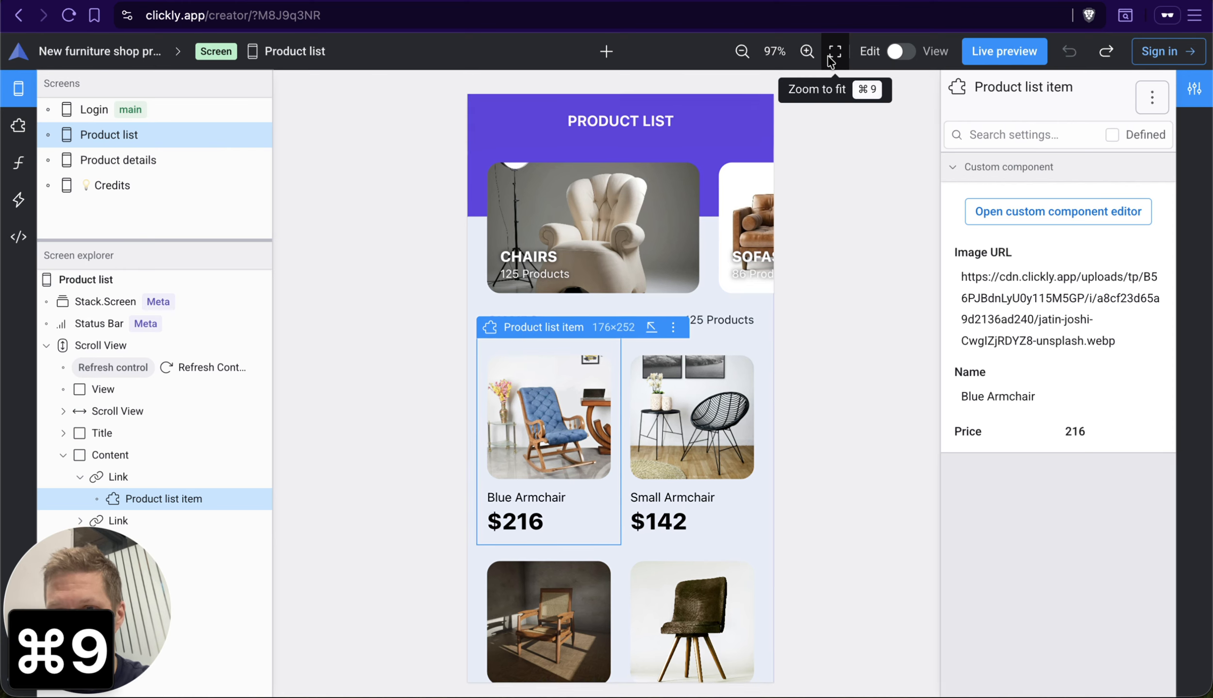
{"action": "scroll", "coordinate": [774, 223], "scroll_direction": "up", "scroll_amount": 10}
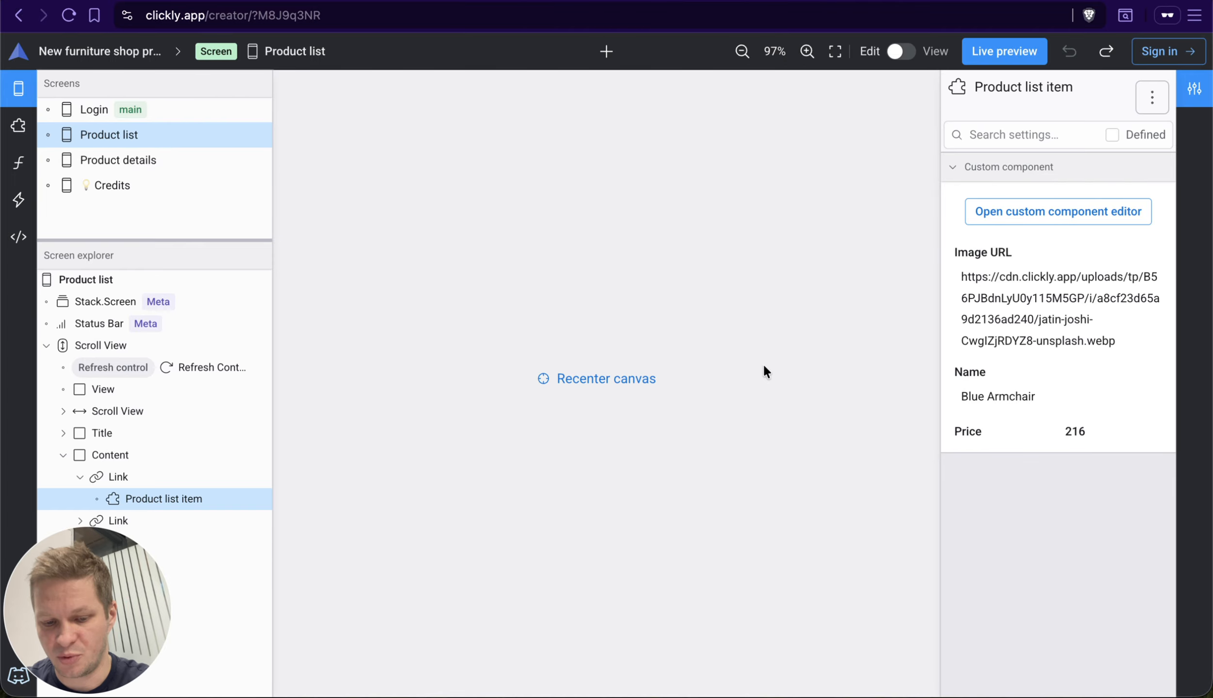
{"action": "key", "text": "super+9"}
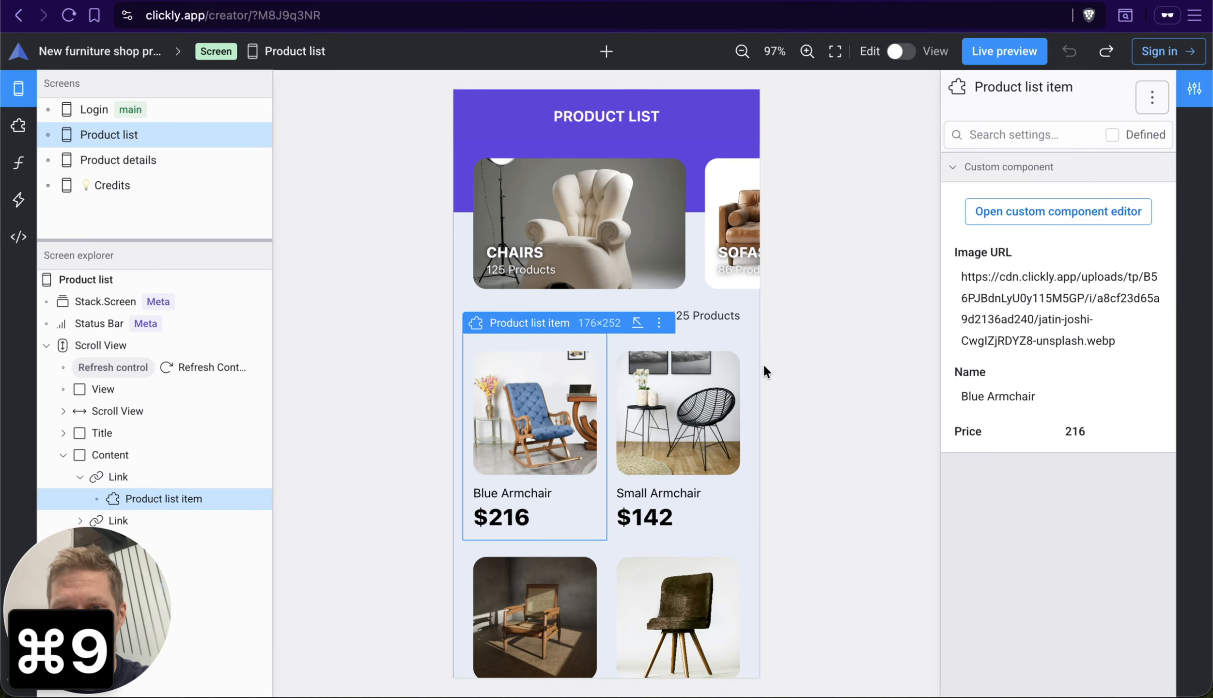
{"action": "scroll", "coordinate": [812, 332], "scroll_direction": "up", "scroll_amount": 10}
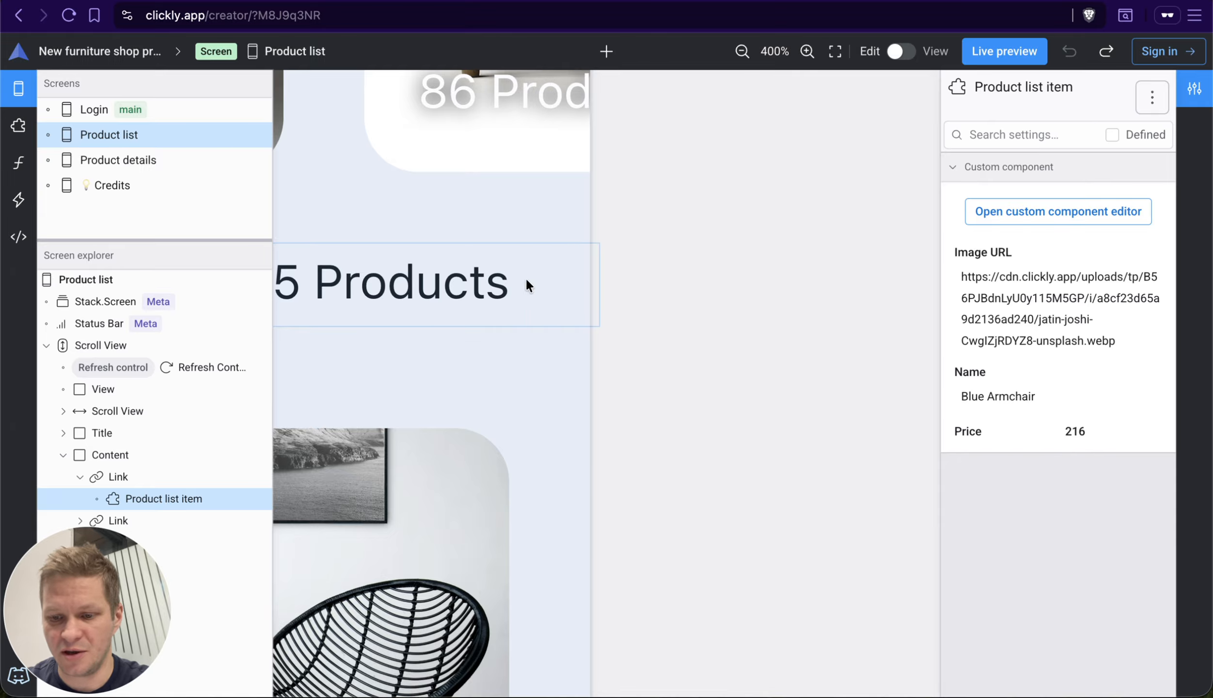
{"action": "key", "text": "super+9"}
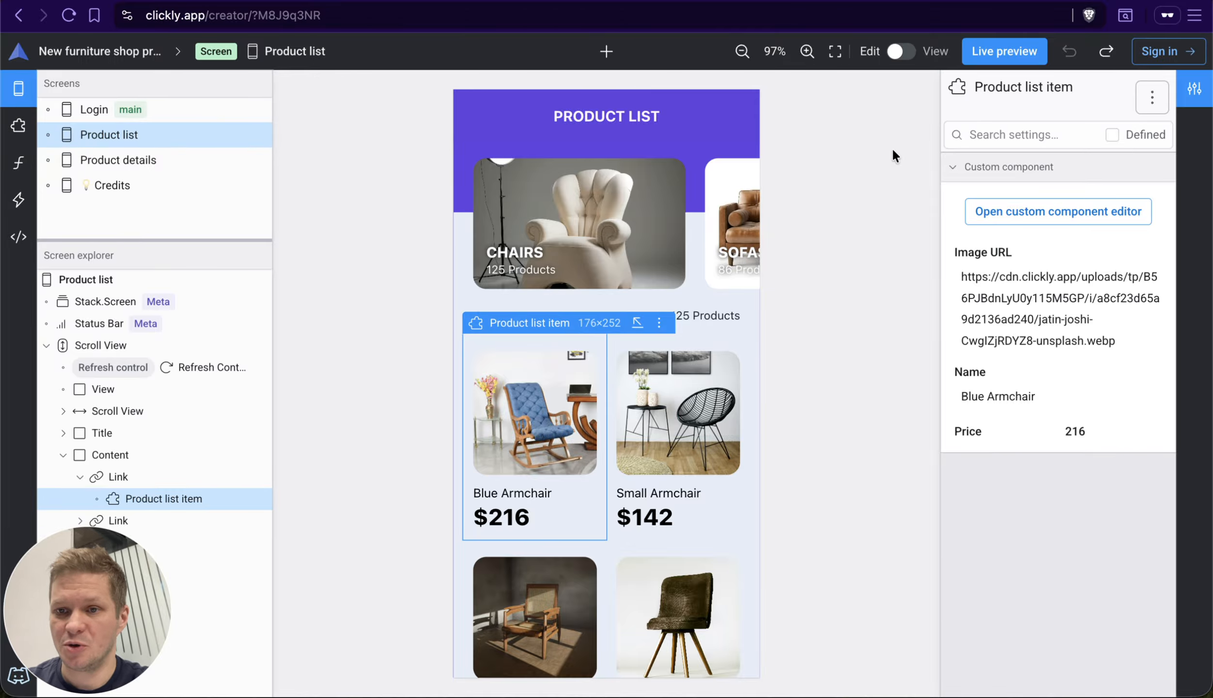
Step: Switch the canvas from Edit to View mode and back to Edit
{"action": "key", "text": "v"}
{"action": "key", "text": "v"}
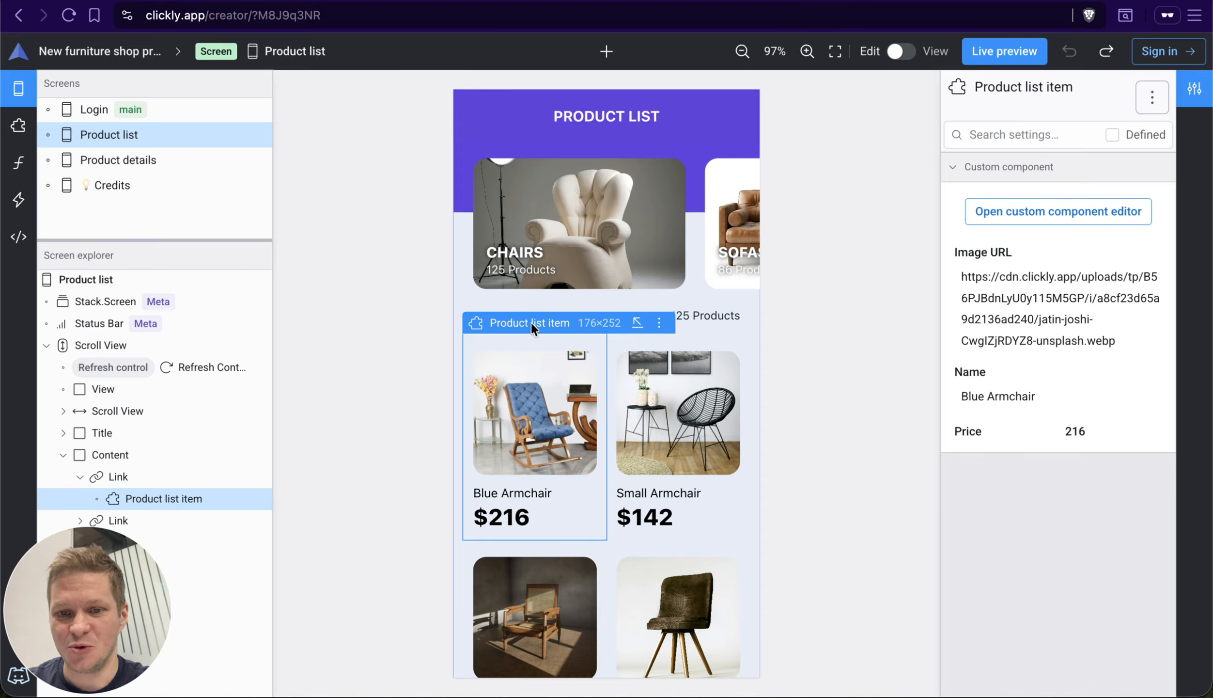
Step: Select the Blue Armchair's Product list item, climb through its parents Link, Content and Scroll View, and select the root Product list element
{"action": "left_click", "coordinate": [186, 489]}
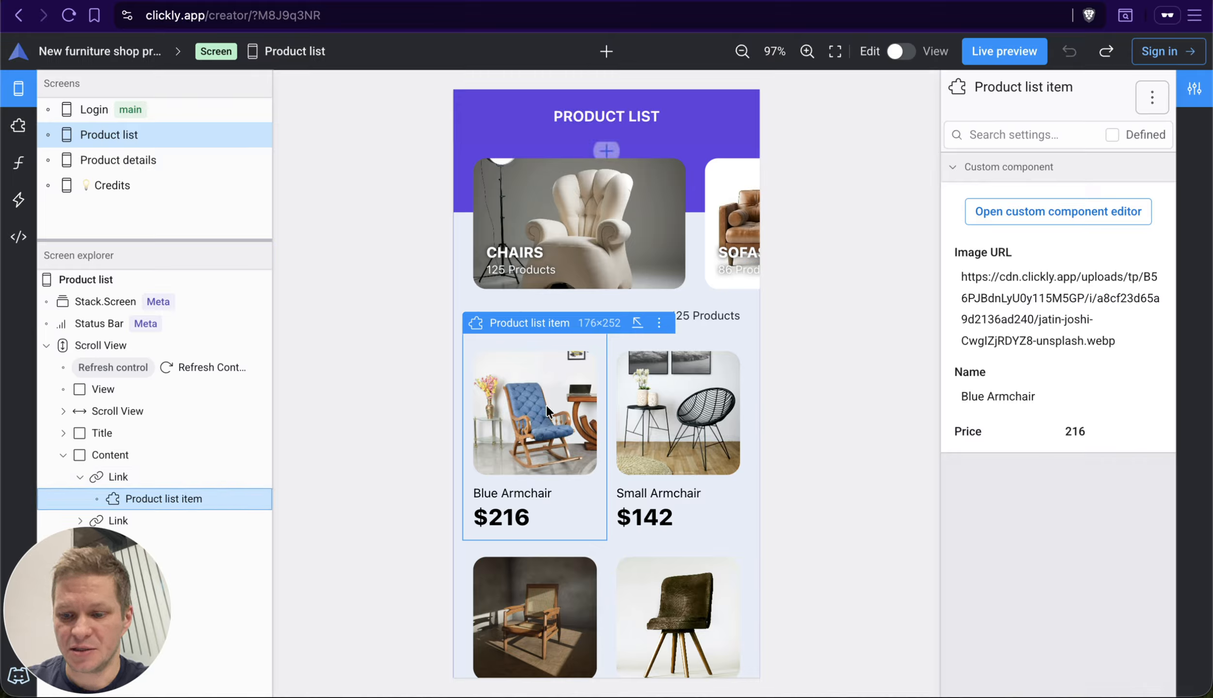
{"action": "key", "text": "p"}
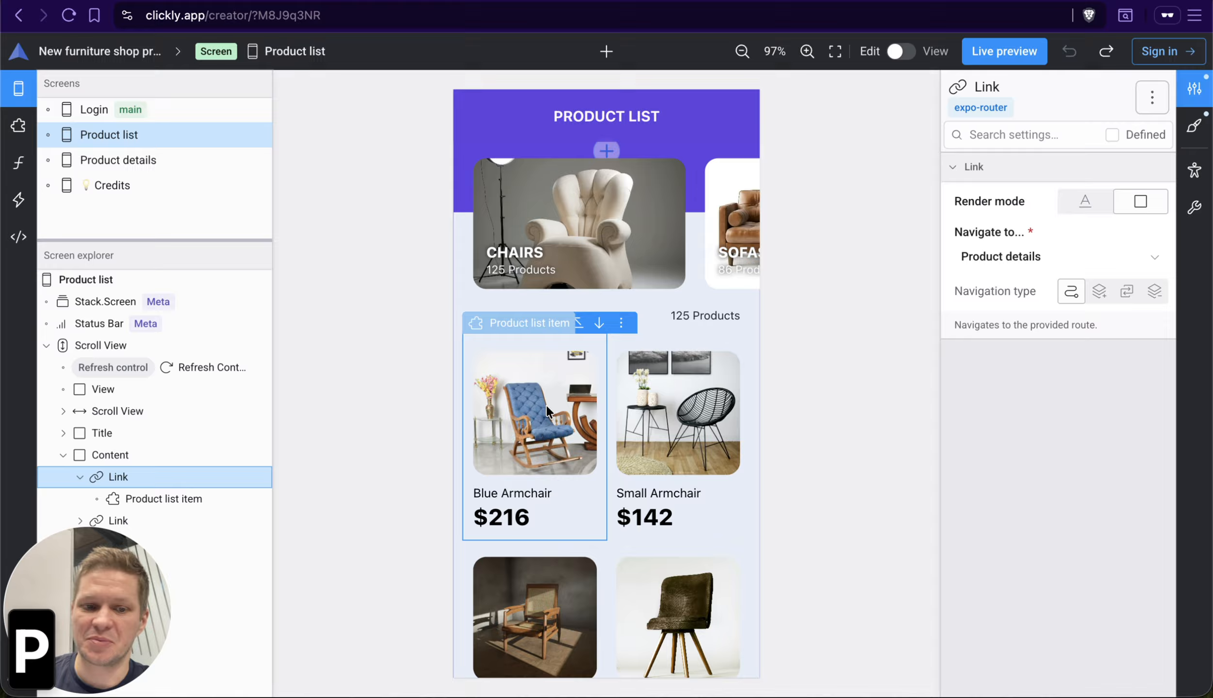
{"action": "key", "text": "p"}
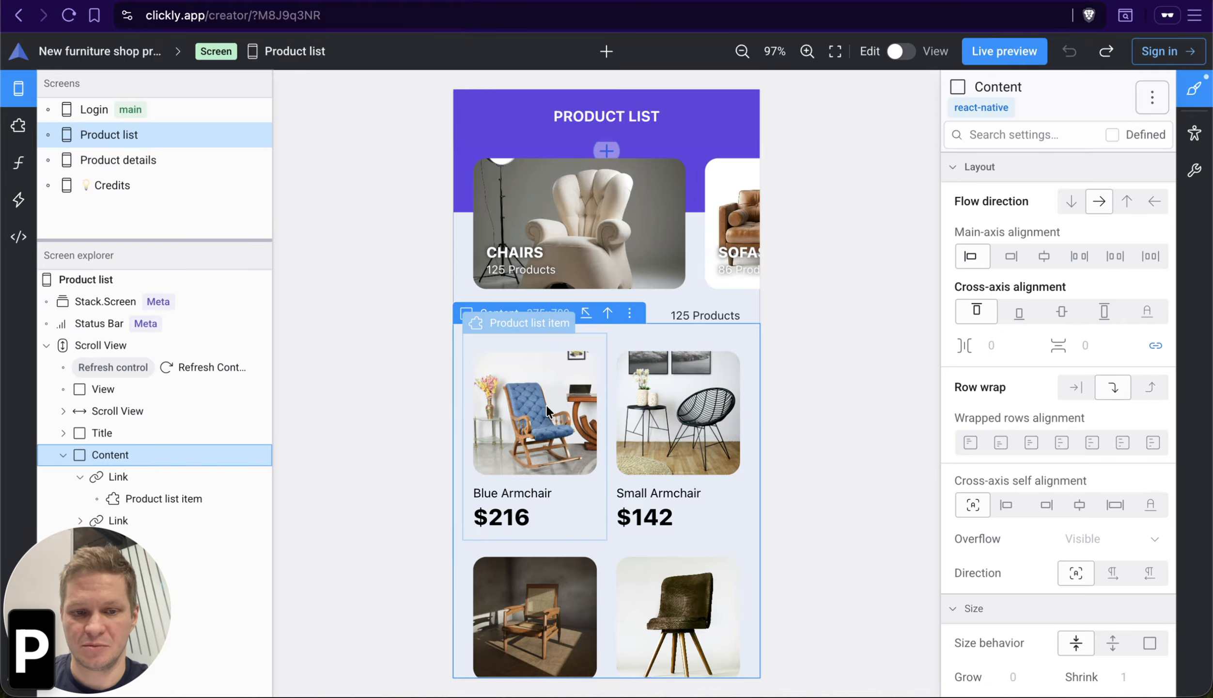
{"action": "key", "text": "p"}
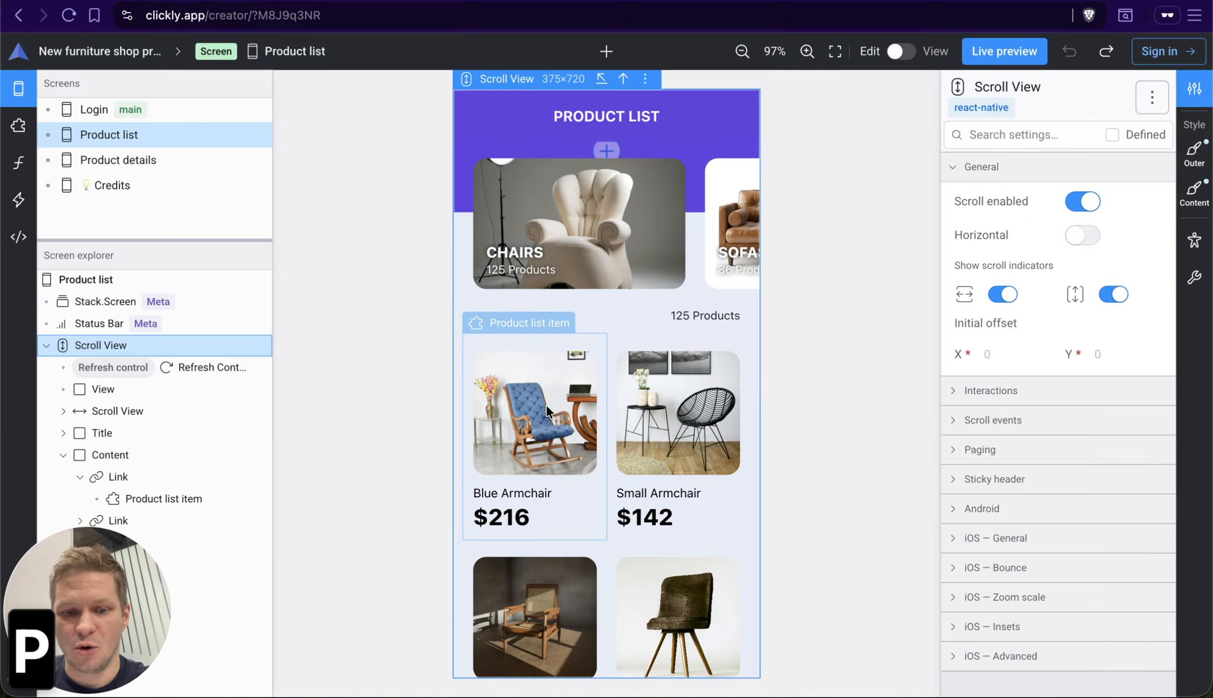
{"action": "key", "text": "r"}
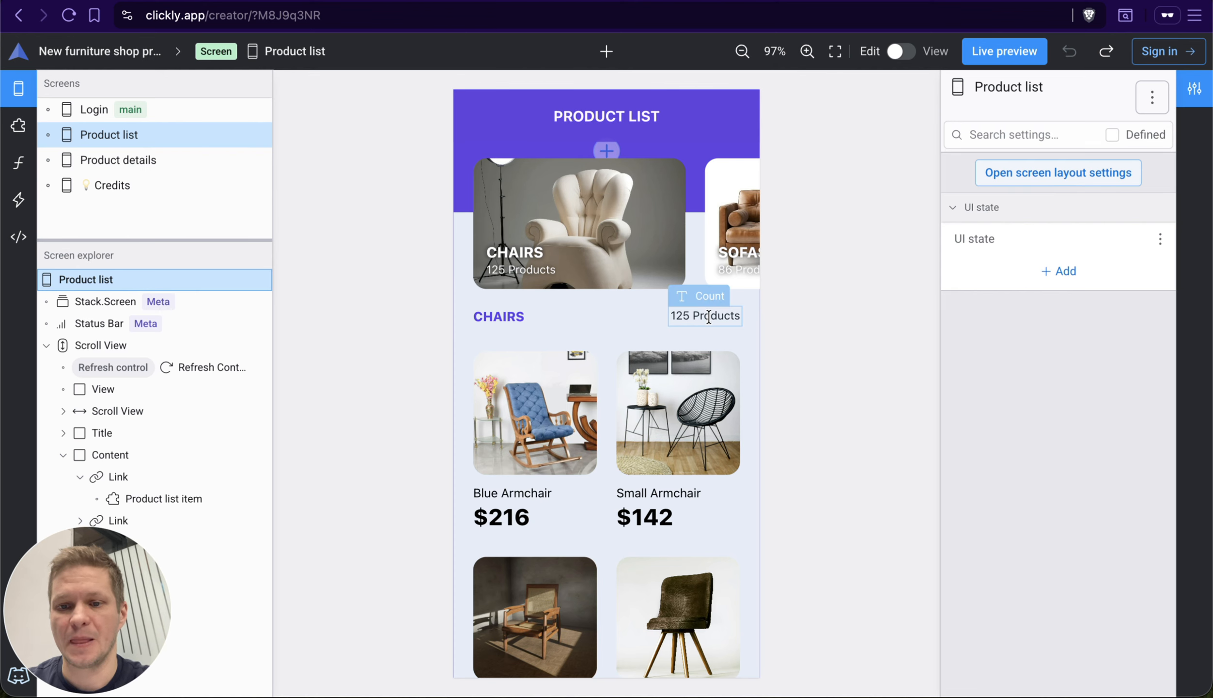
Step: Select the Refresh Control in the element tree and step the selection down and up through its siblings, ending on Content
{"action": "left_click", "coordinate": [198, 358]}
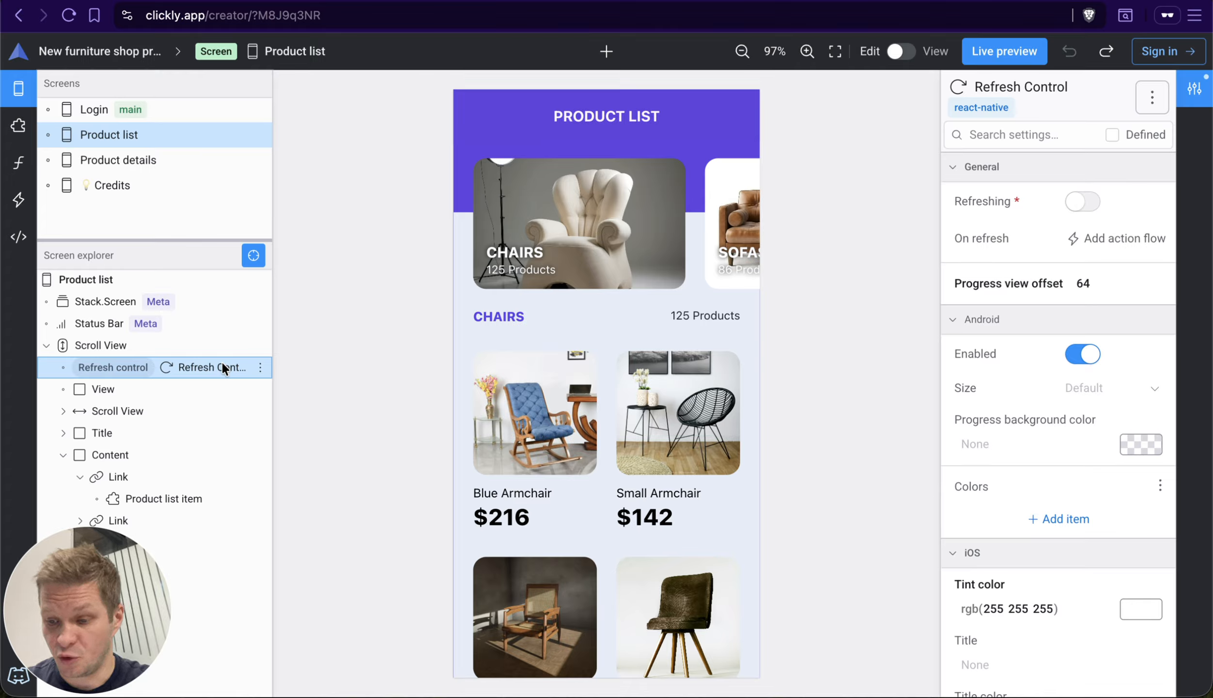
{"action": "key", "text": "Down"}
{"action": "key", "text": "Up"}
{"action": "key", "text": "Down"}
{"action": "key", "text": "Down"}
{"action": "key", "text": "Down"}
{"action": "key", "text": "Down"}
{"action": "key", "text": "Down"}
{"action": "key", "text": "Up"}
{"action": "key", "text": "Up"}
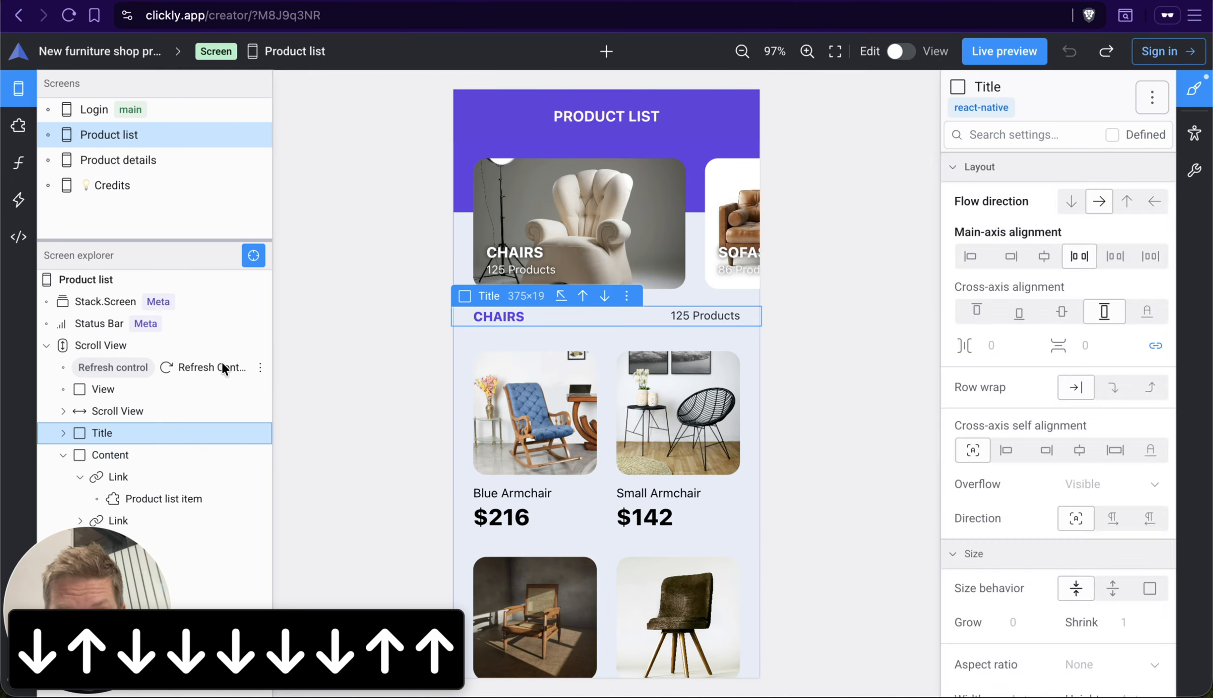
{"action": "key", "text": "Down"}
{"action": "key", "text": "Up"}
{"action": "key", "text": "Up"}
{"action": "key", "text": "Down"}
{"action": "key", "text": "Down"}
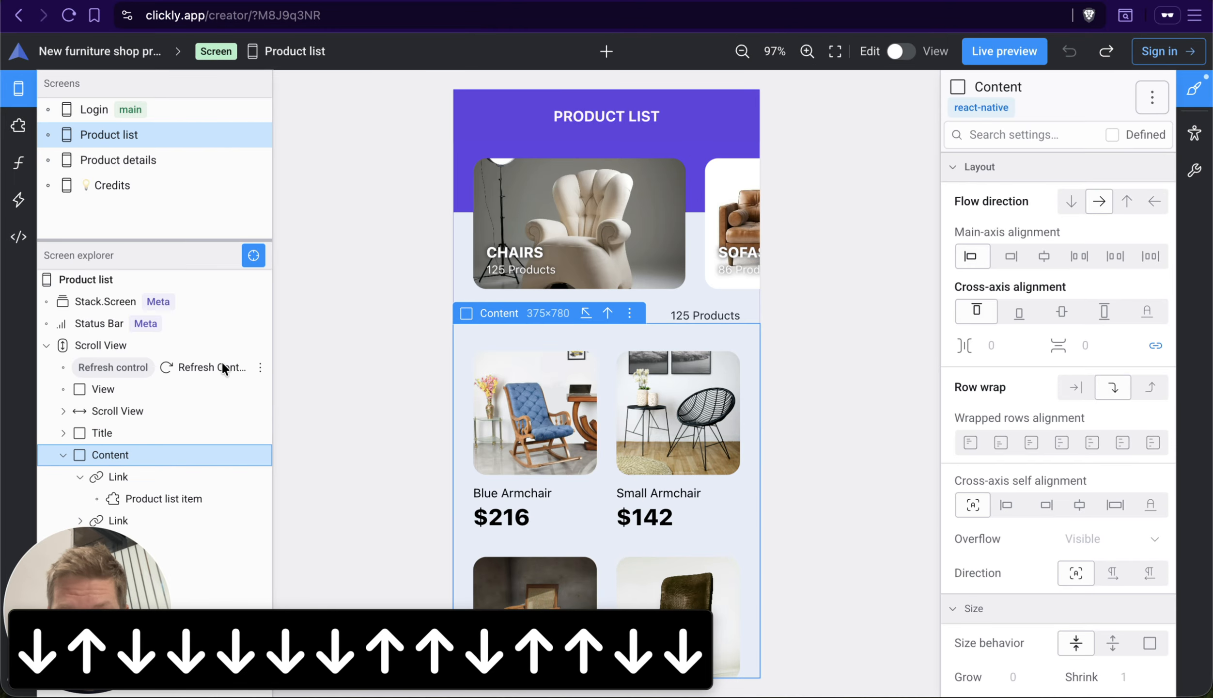
Step: Collapse the Content branch, move the selection up through Title, and expand the horizontal Scroll View holding the Category links
{"action": "key", "text": "Left"}
{"action": "key", "text": "Left"}
{"action": "key", "text": "Right"}
{"action": "key", "text": "Left"}
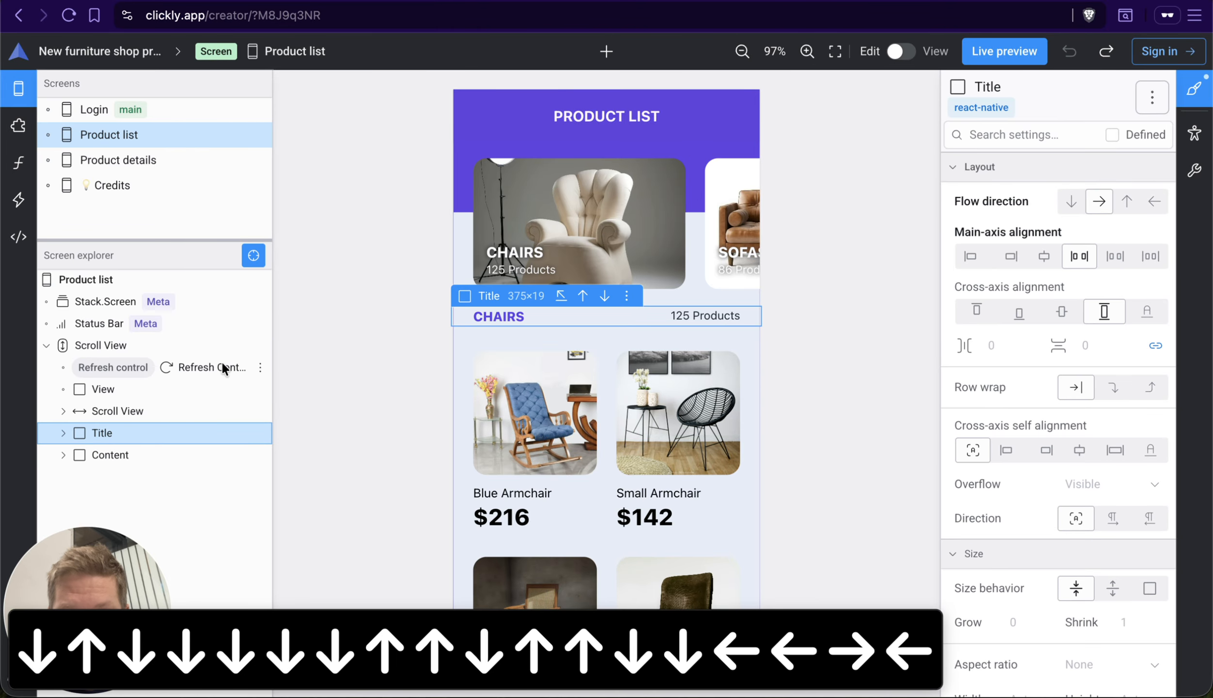
{"action": "key", "text": "Right"}
{"action": "key", "text": "Left"}
{"action": "key", "text": "Right"}
{"action": "key", "text": "Left"}
{"action": "key", "text": "Left"}
{"action": "key", "text": "Right"}
{"action": "key", "text": "Left"}
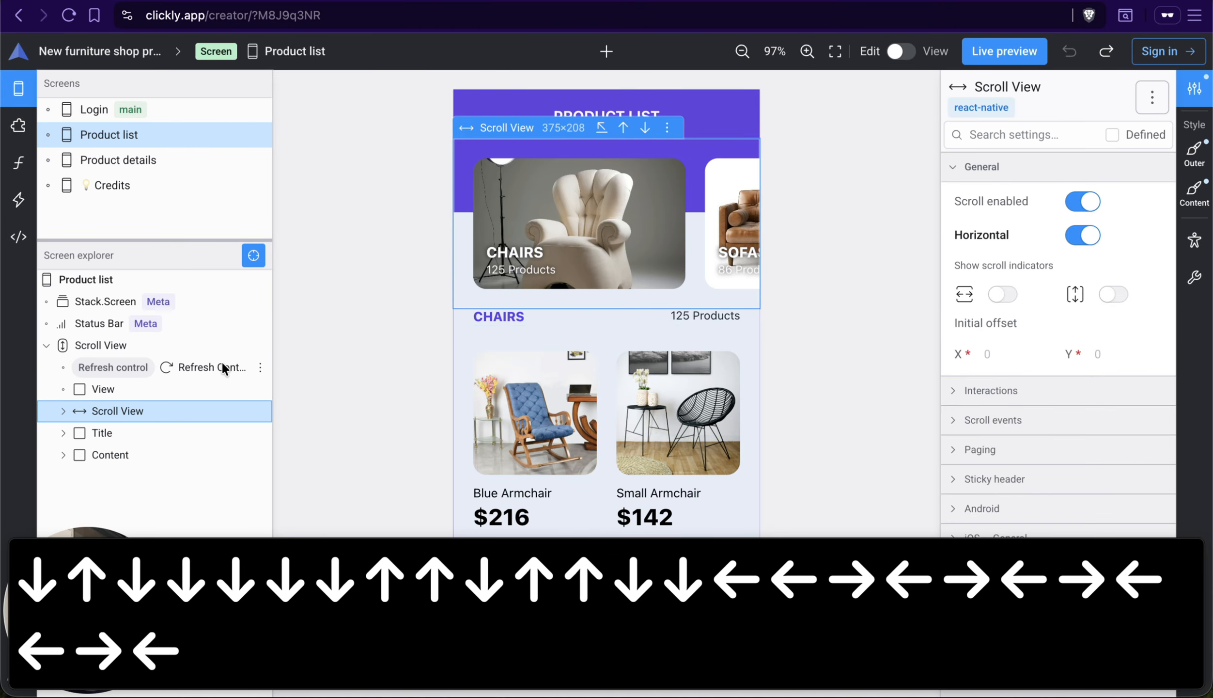
{"action": "key", "text": "Left"}
{"action": "key", "text": "Down"}
{"action": "key", "text": "Right"}
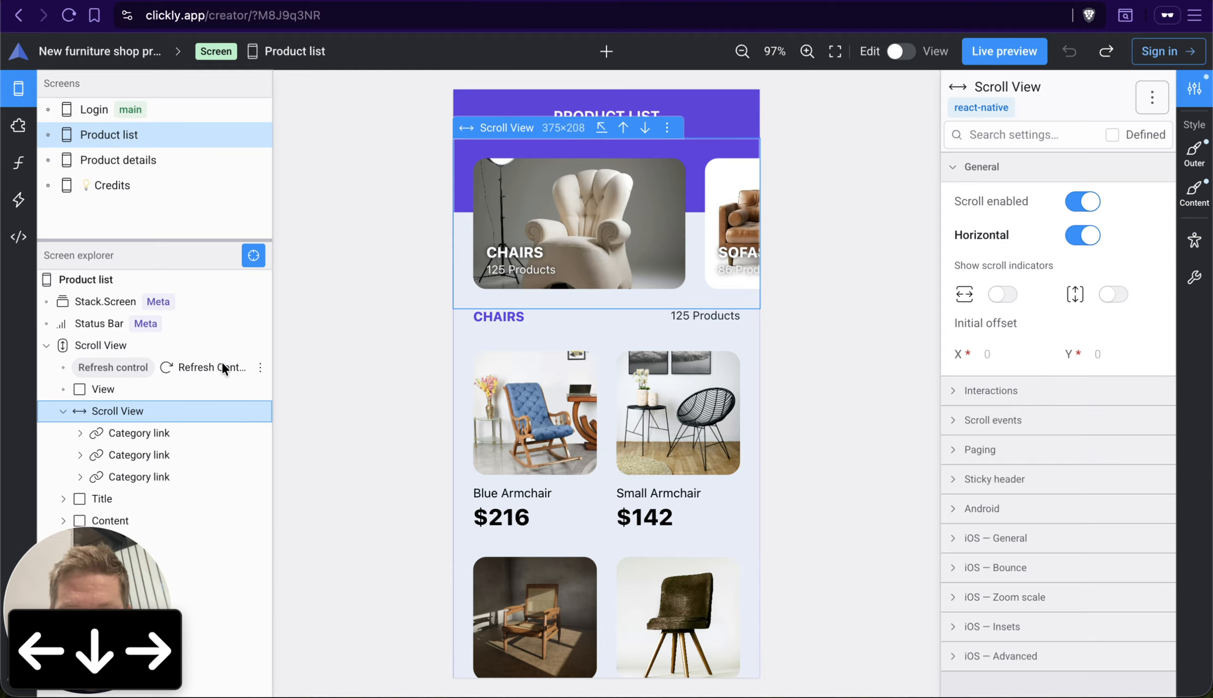
Step: Collapse both Scroll View branches up to the root Product list element, and step down to Stack.Screen and back to the root
{"action": "key", "text": "Left"}
{"action": "key", "text": "Left"}
{"action": "key", "text": "Left"}
{"action": "key", "text": "Left"}
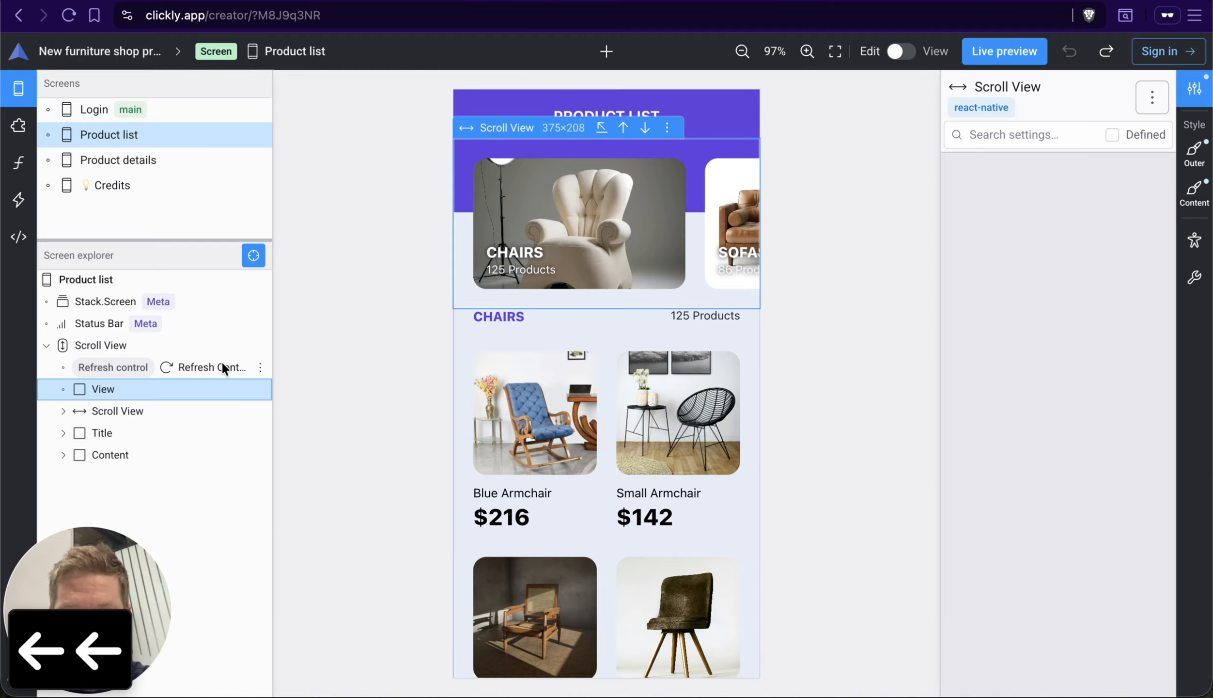
{"action": "key", "text": "Left"}
{"action": "key", "text": "Left"}
{"action": "key", "text": "Left"}
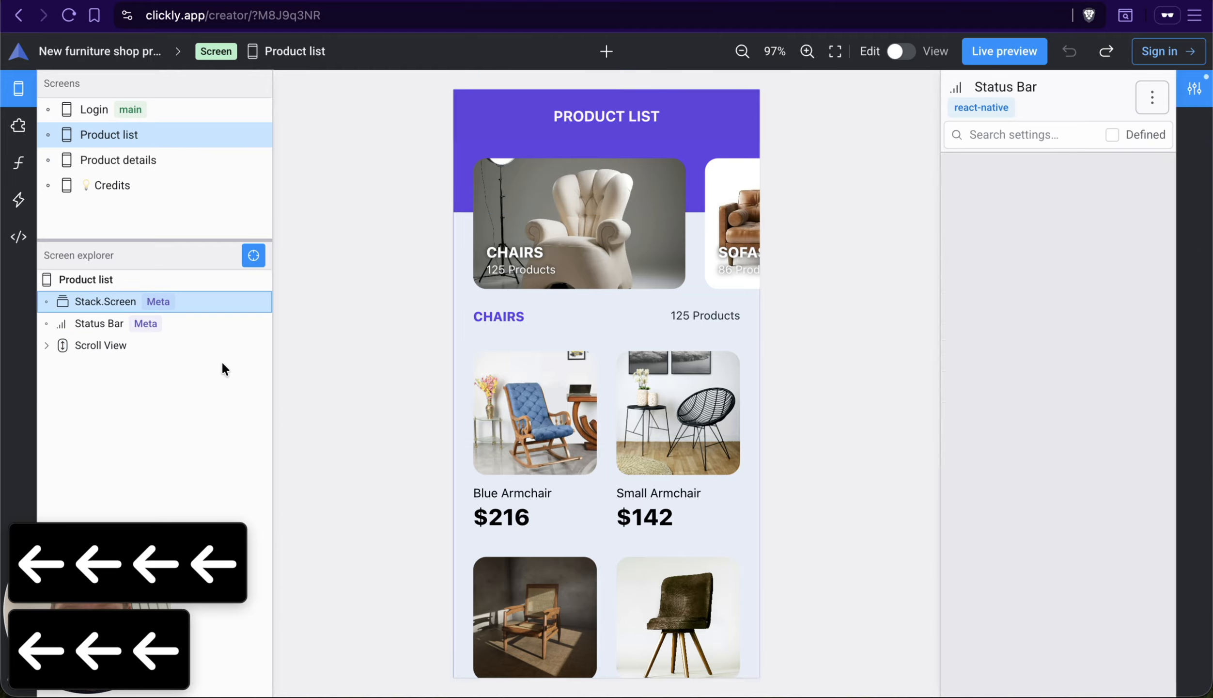
{"action": "key", "text": "Left"}
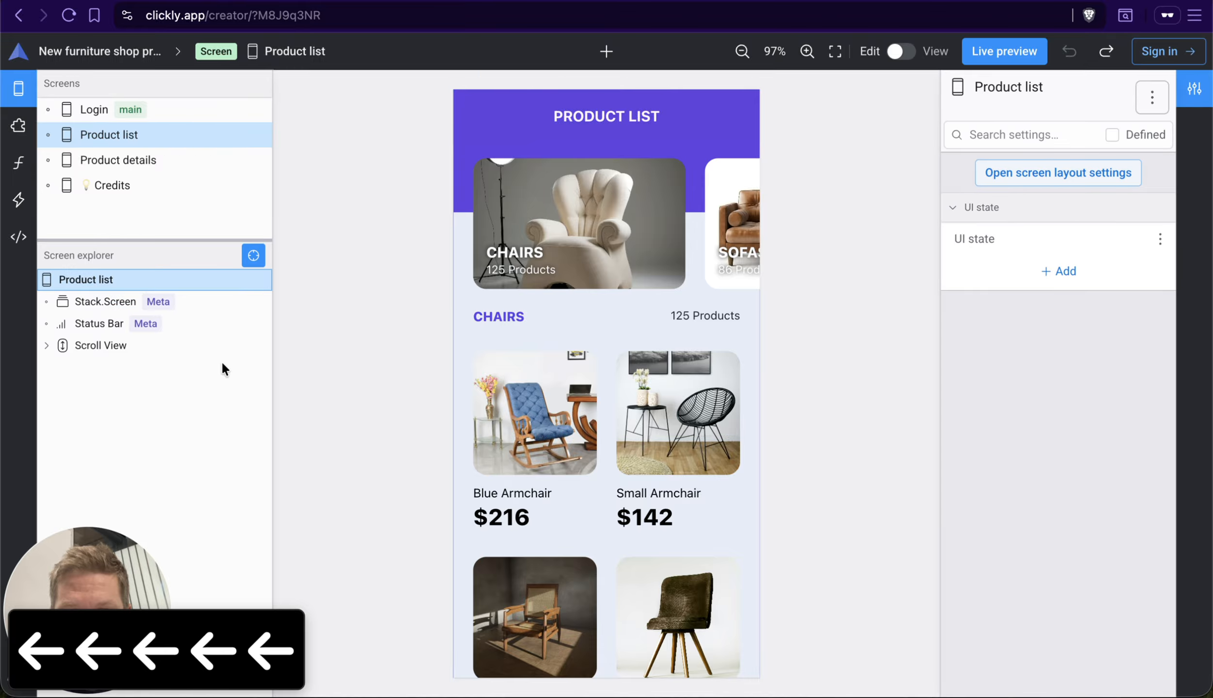
{"action": "key", "text": "Right"}
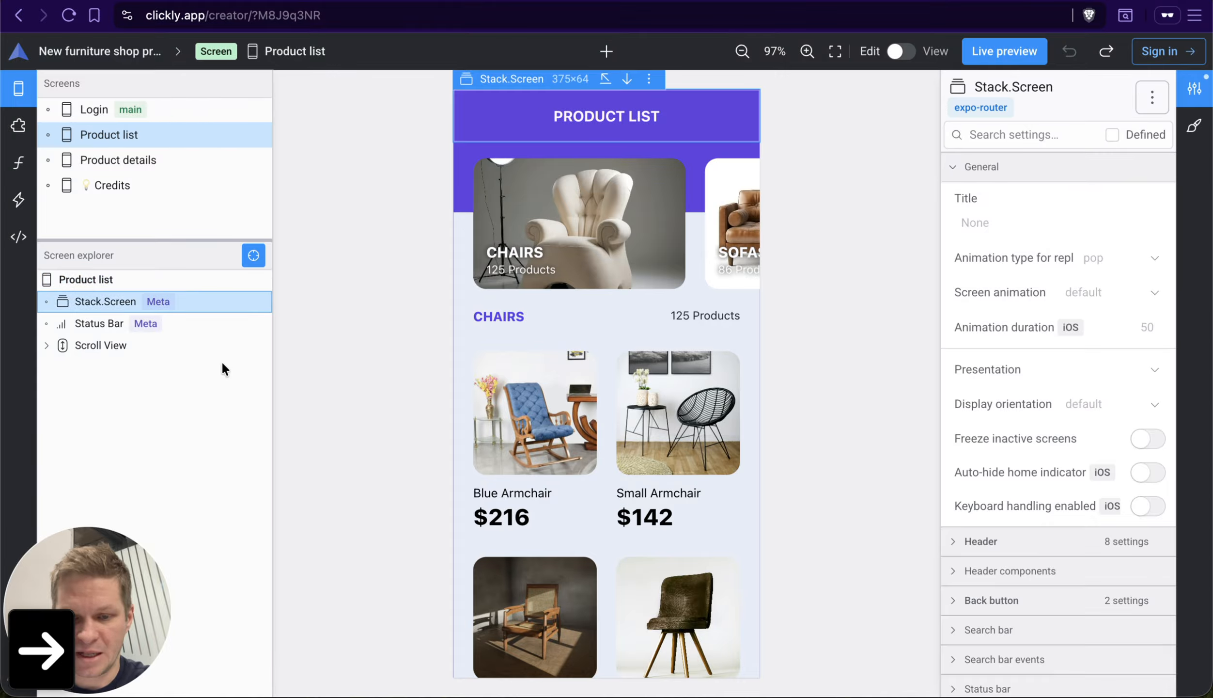
{"action": "key", "text": "Up"}
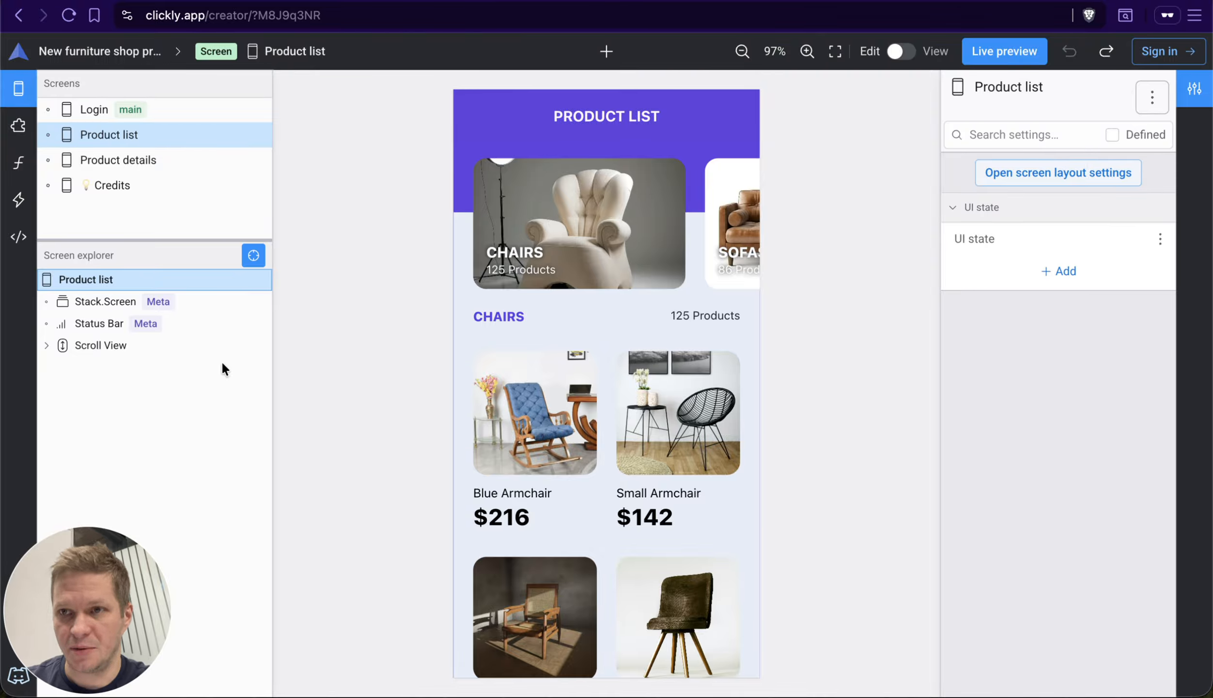
Step: Walk down the element tree from the root Product list, expanding the Scroll View, Category link, Title and Content branches to a Product list item
{"action": "key", "text": "Right"}
{"action": "key", "text": "Right"}
{"action": "key", "text": "Right"}
{"action": "key", "text": "Right"}
{"action": "key", "text": "Right"}
{"action": "key", "text": "Right"}
{"action": "key", "text": "Right"}
{"action": "key", "text": "Right"}
{"action": "key", "text": "Right"}
{"action": "key", "text": "Right"}
{"action": "key", "text": "Right"}
{"action": "key", "text": "Right"}
{"action": "key", "text": "Right"}
{"action": "key", "text": "Right"}
{"action": "key", "text": "Right"}
{"action": "key", "text": "Right"}
{"action": "key", "text": "Right"}
{"action": "key", "text": "Right"}
{"action": "key", "text": "Right"}
{"action": "key", "text": "Right"}
{"action": "key", "text": "Right"}
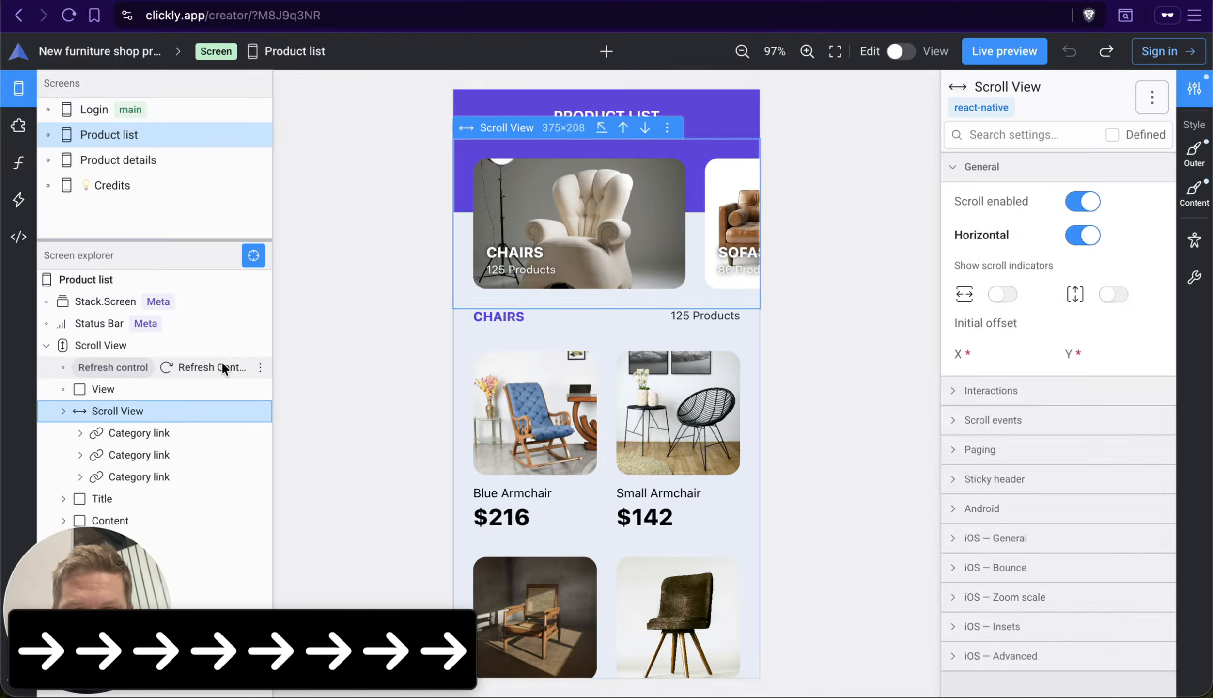
Step: Walk further down the Content branch in the element tree to the Product list item for the Large White Design Armchair
{"action": "key", "text": "Right"}
{"action": "key", "text": "Right"}
{"action": "key", "text": "Right"}
{"action": "key", "text": "Right"}
{"action": "key", "text": "Right"}
{"action": "key", "text": "Right"}
{"action": "key", "text": "Right"}
{"action": "key", "text": "Right"}
{"action": "key", "text": "Right"}
{"action": "key", "text": "Right"}
{"action": "key", "text": "Right"}
{"action": "key", "text": "Right"}
{"action": "key", "text": "Right"}
{"action": "key", "text": "Right"}
{"action": "key", "text": "Right"}
{"action": "key", "text": "Right"}
{"action": "key", "text": "Right"}
{"action": "key", "text": "Right"}
{"action": "key", "text": "Right"}
{"action": "key", "text": "Right"}
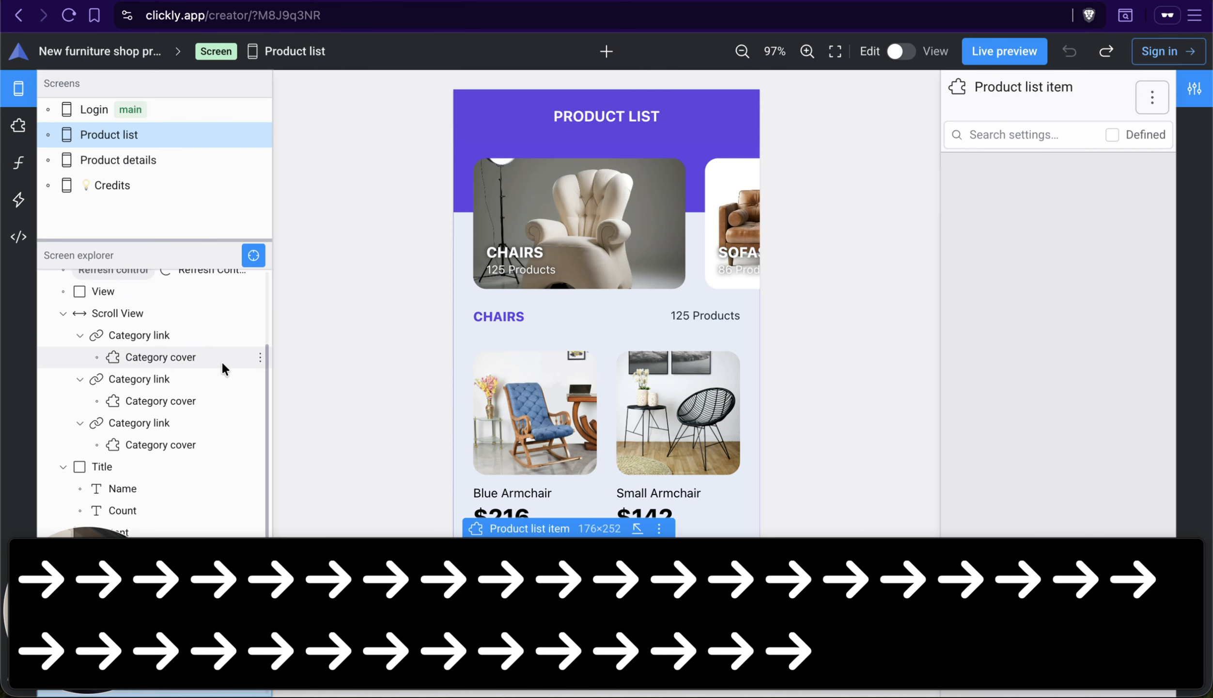
{"action": "key", "text": "Right"}
{"action": "key", "text": "Right"}
{"action": "key", "text": "Right"}
{"action": "key", "text": "Right"}
{"action": "key", "text": "Right"}
{"action": "key", "text": "Right"}
{"action": "key", "text": "Right"}
{"action": "key", "text": "Right"}
{"action": "key", "text": "Right"}
{"action": "key", "text": "Right"}
{"action": "key", "text": "Right"}
{"action": "key", "text": "Right"}
{"action": "key", "text": "Right"}
{"action": "key", "text": "Right"}
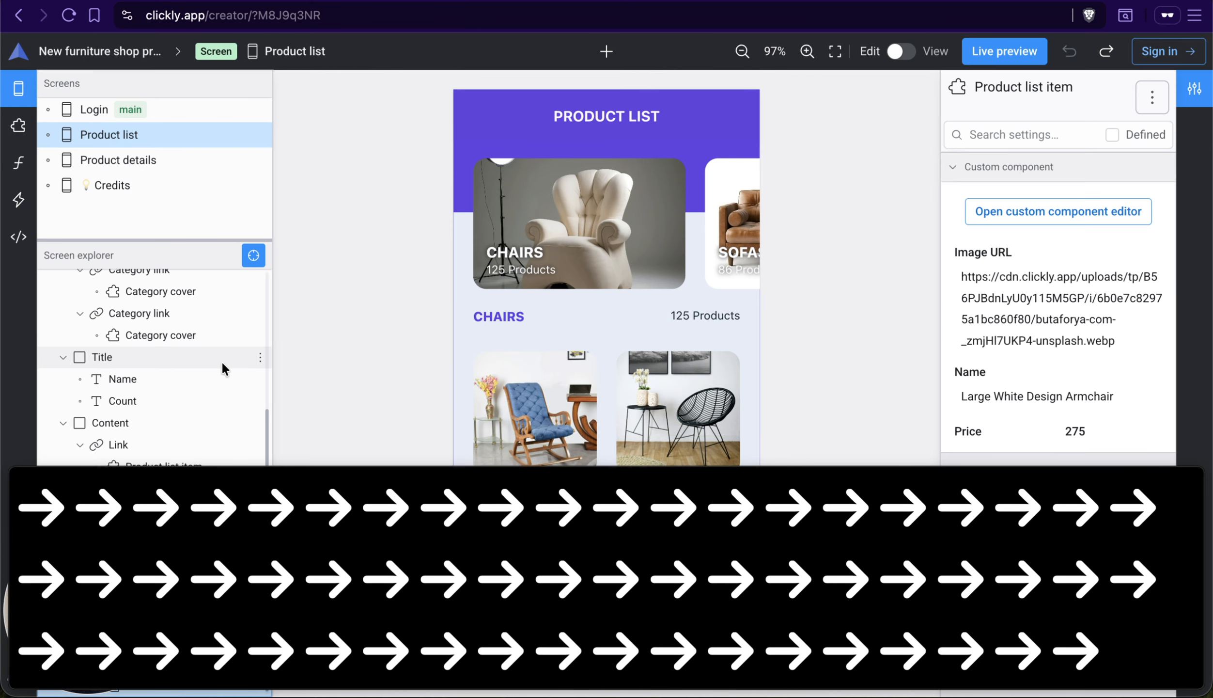
Step: Select the horizontal Scroll View in the element tree and repeatedly collapse and expand its branch, leaving it expanded
{"action": "scroll", "coordinate": [228, 368], "scroll_direction": "up", "scroll_amount": 5}
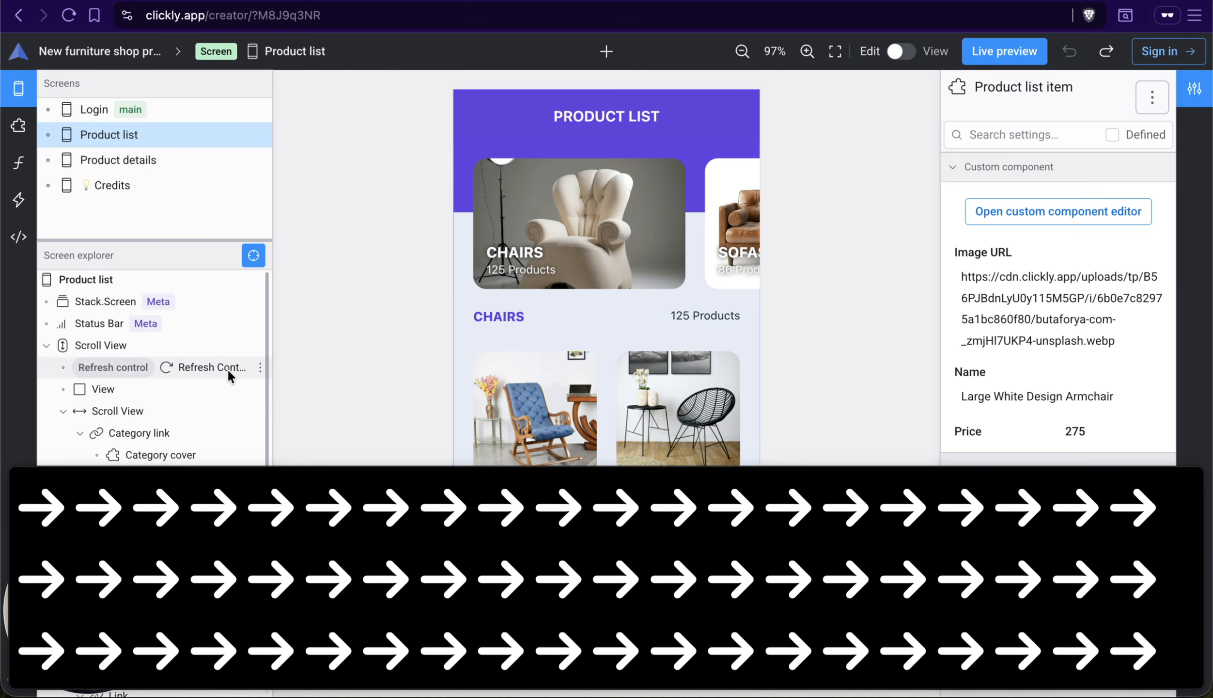
{"action": "left_click", "coordinate": [168, 414]}
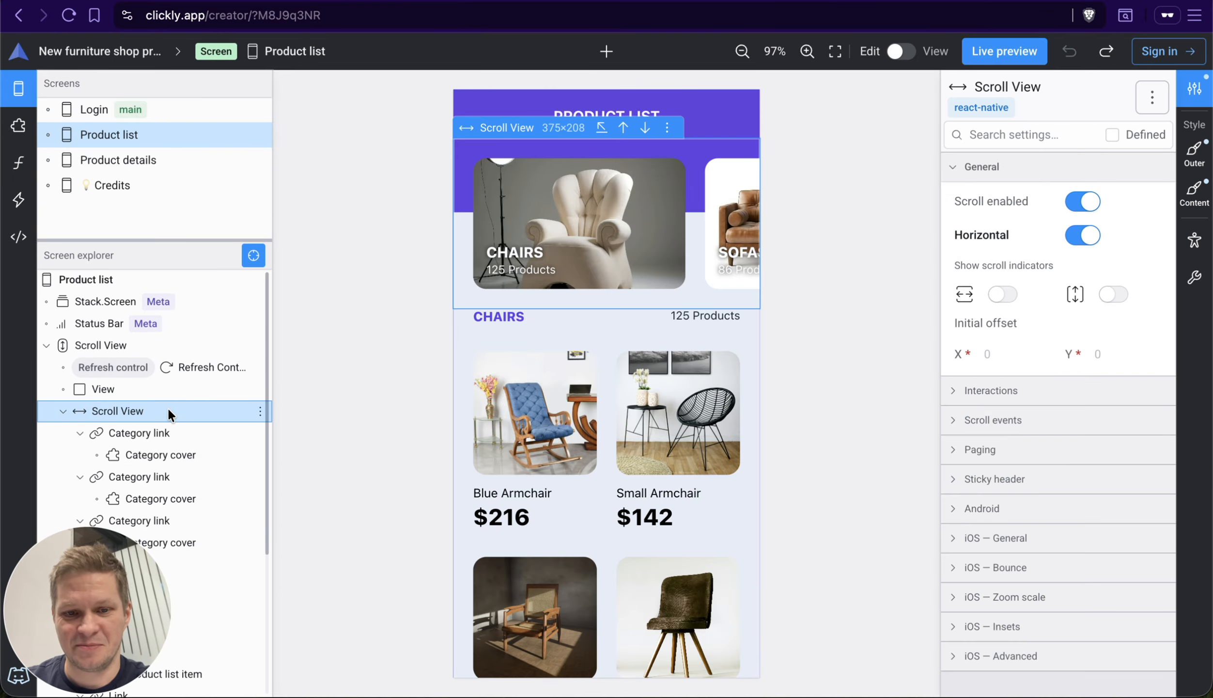
{"action": "key", "text": "Left"}
{"action": "key", "text": "Right"}
{"action": "key", "text": "Left"}
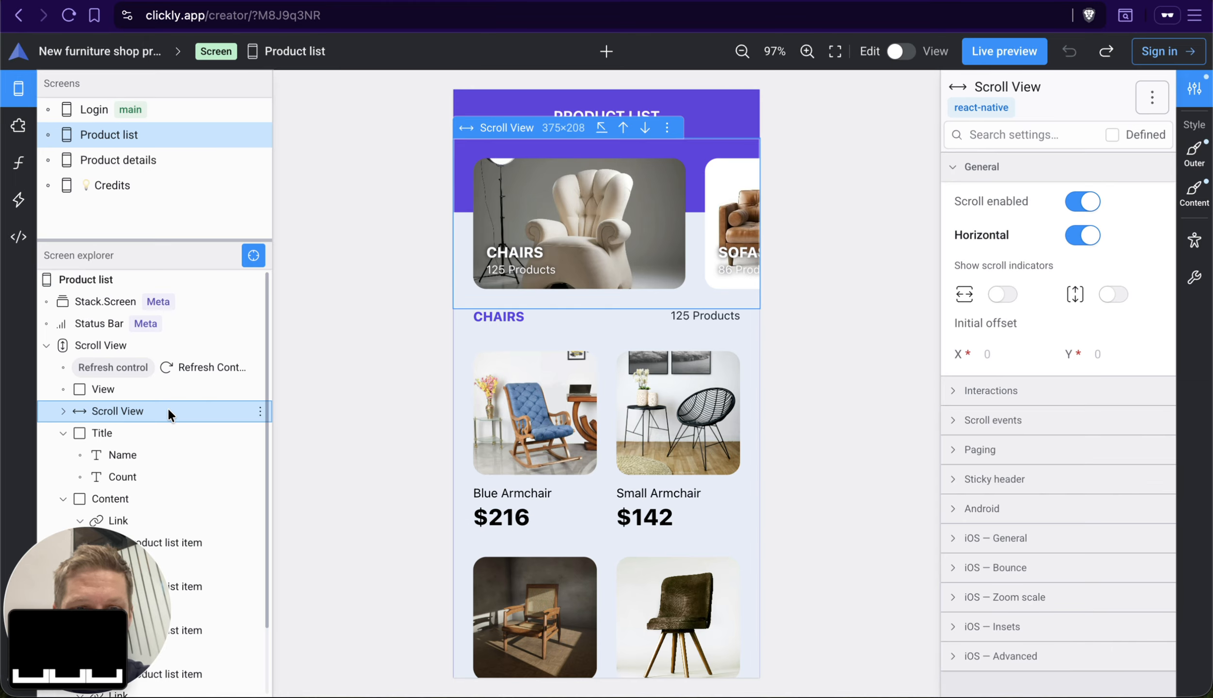
{"action": "key", "text": "Right"}
{"action": "key", "text": "Left"}
{"action": "key", "text": "Right"}
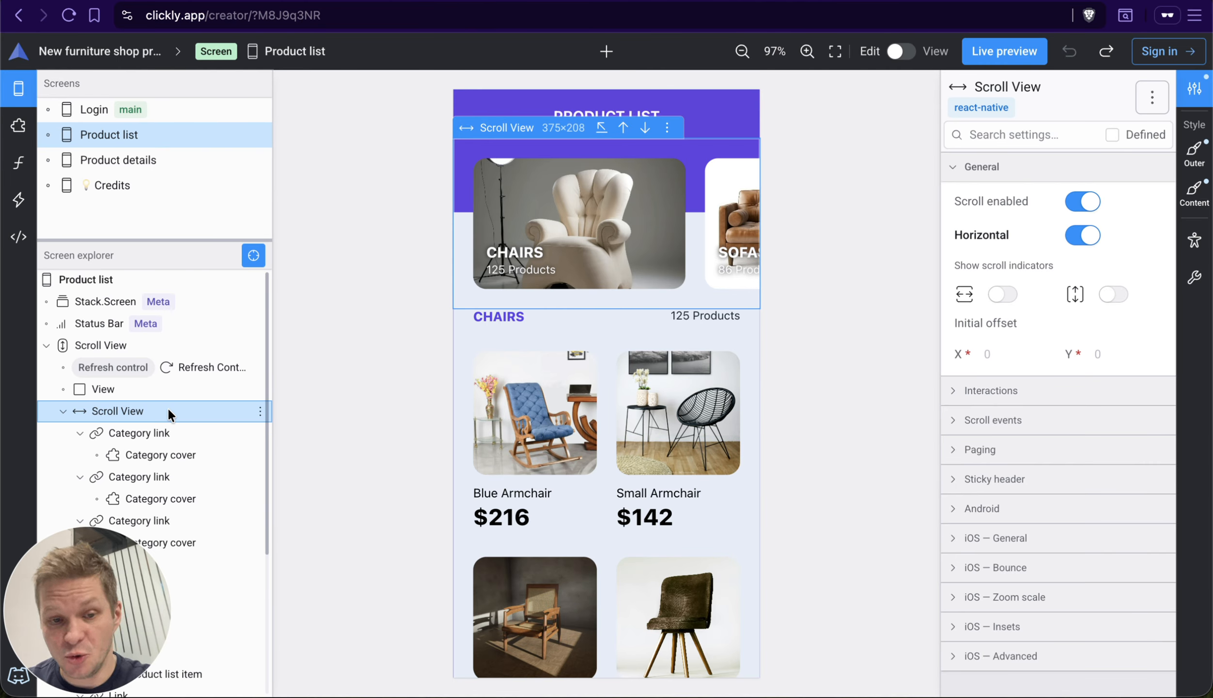
Step: Collapse the horizontal Scroll View, Title and Content branches, and expand Content again with it selected
{"action": "key", "text": "Left"}
{"action": "key", "text": "Down"}
{"action": "key", "text": "Left"}
{"action": "key", "text": "Down"}
{"action": "key", "text": "Left"}
{"action": "key", "text": "Down"}
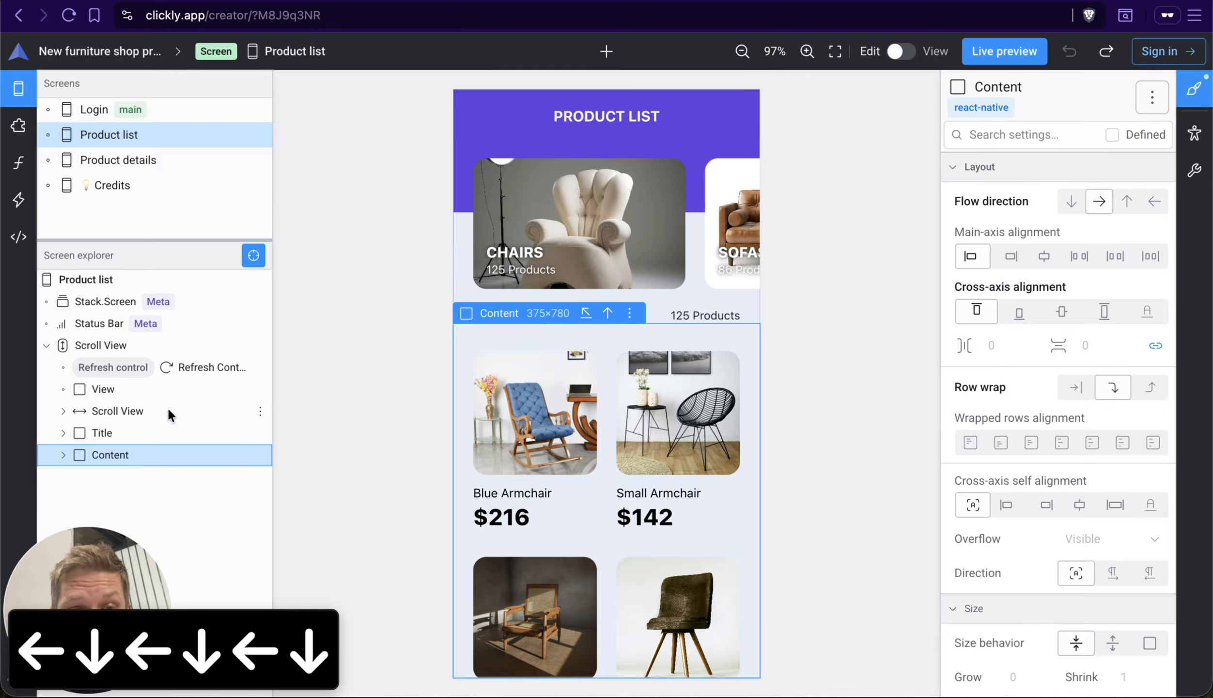
{"action": "key", "text": "Up"}
Step: Collapse the first four Link branches inside Content one after another and return the selection to the first Link
{"action": "key", "text": "Down"}
{"action": "key", "text": "Right"}
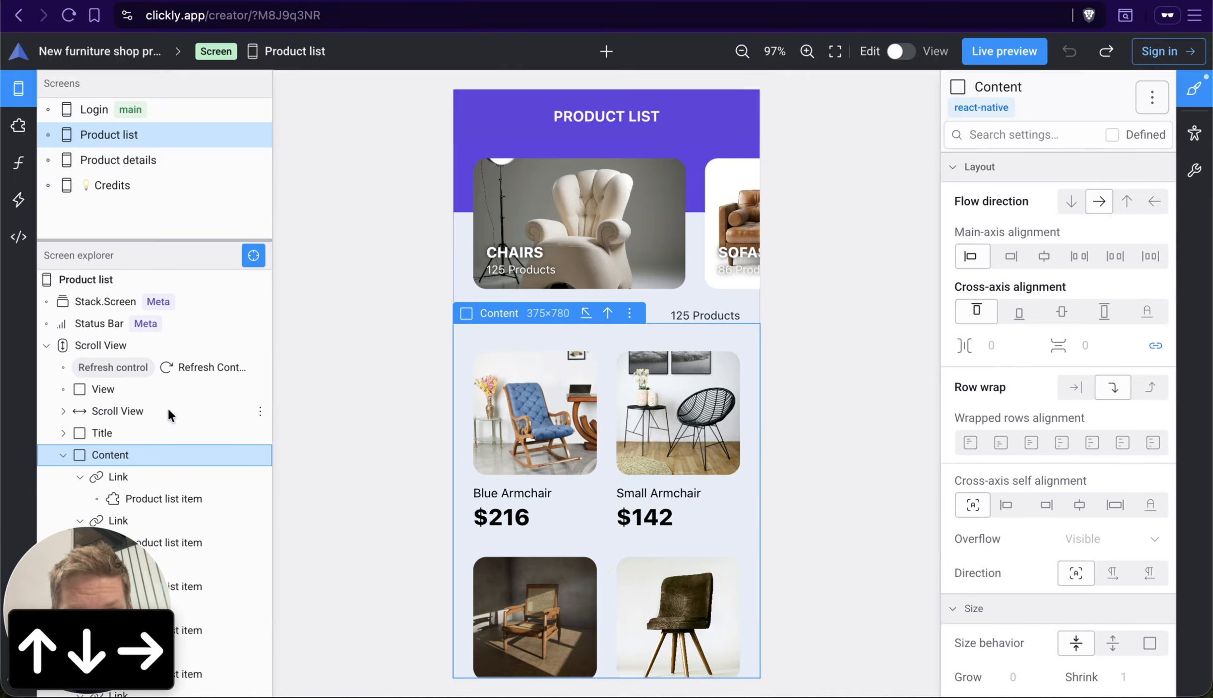
{"action": "key", "text": "Down"}
{"action": "key", "text": "Left"}
{"action": "key", "text": "Down"}
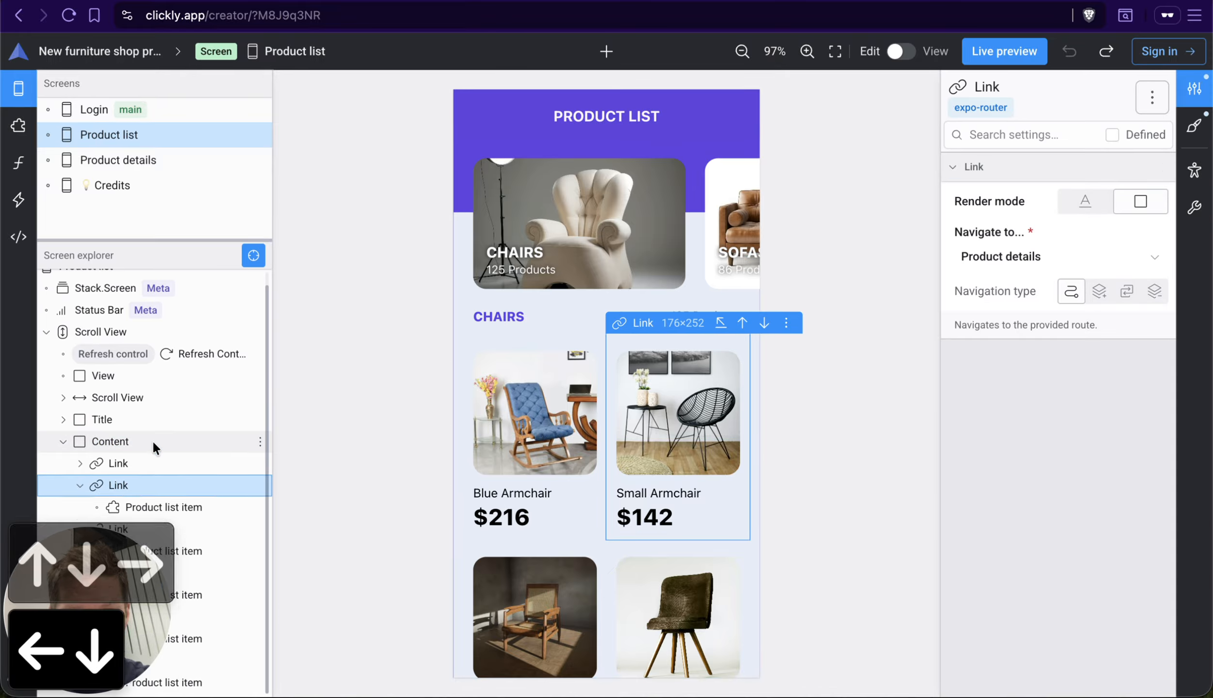
{"action": "key", "text": "Left"}
{"action": "key", "text": "Down"}
{"action": "key", "text": "Left"}
{"action": "key", "text": "Down"}
{"action": "key", "text": "Left"}
{"action": "key", "text": "Up"}
{"action": "key", "text": "Up"}
{"action": "key", "text": "Up"}
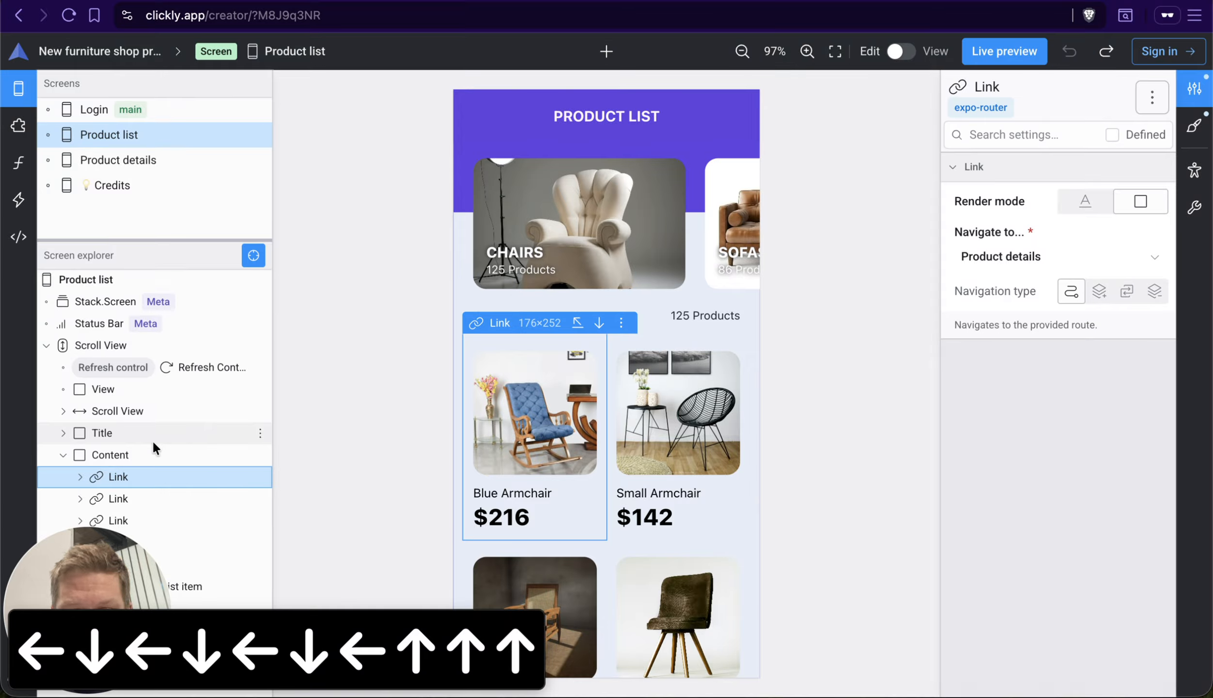
Step: Move the Blue Armchair Link two places later within Content and back to first place, and undo the moves
{"action": "key", "text": "super+Down"}
{"action": "key", "text": "super+Down"}
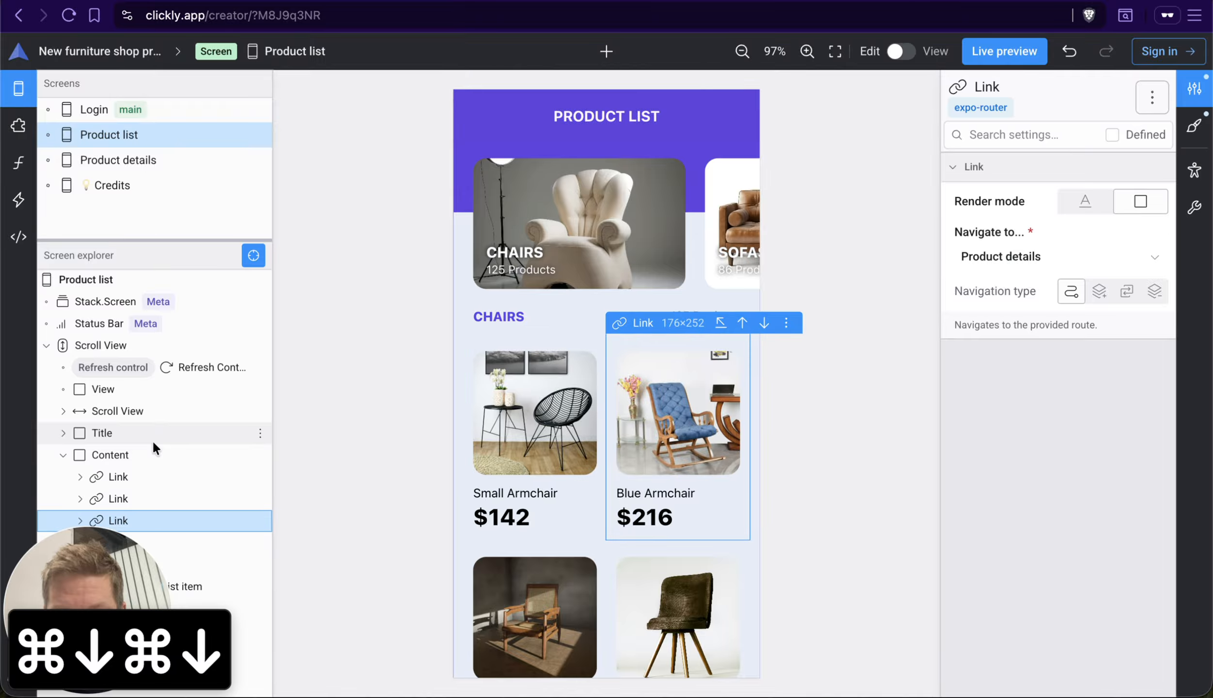
{"action": "key", "text": "super+Up"}
{"action": "key", "text": "super+Up"}
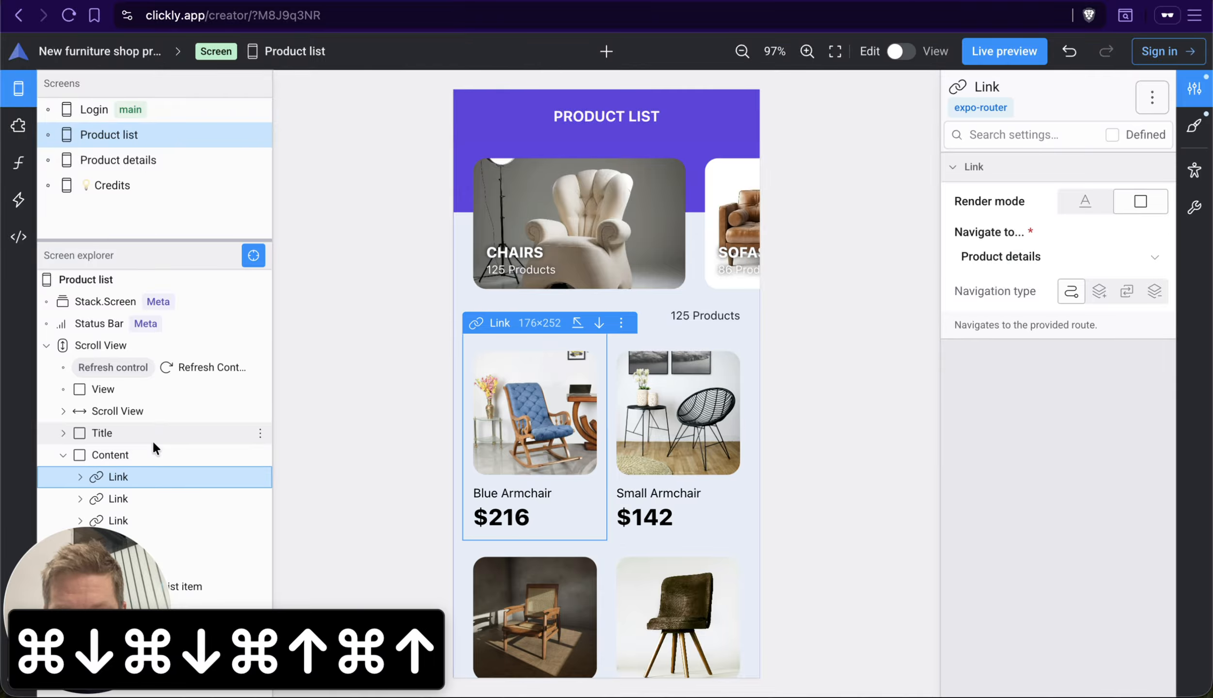
{"action": "key", "text": "super+z"}
{"action": "key", "text": "super+z"}
{"action": "key", "text": "super+z"}
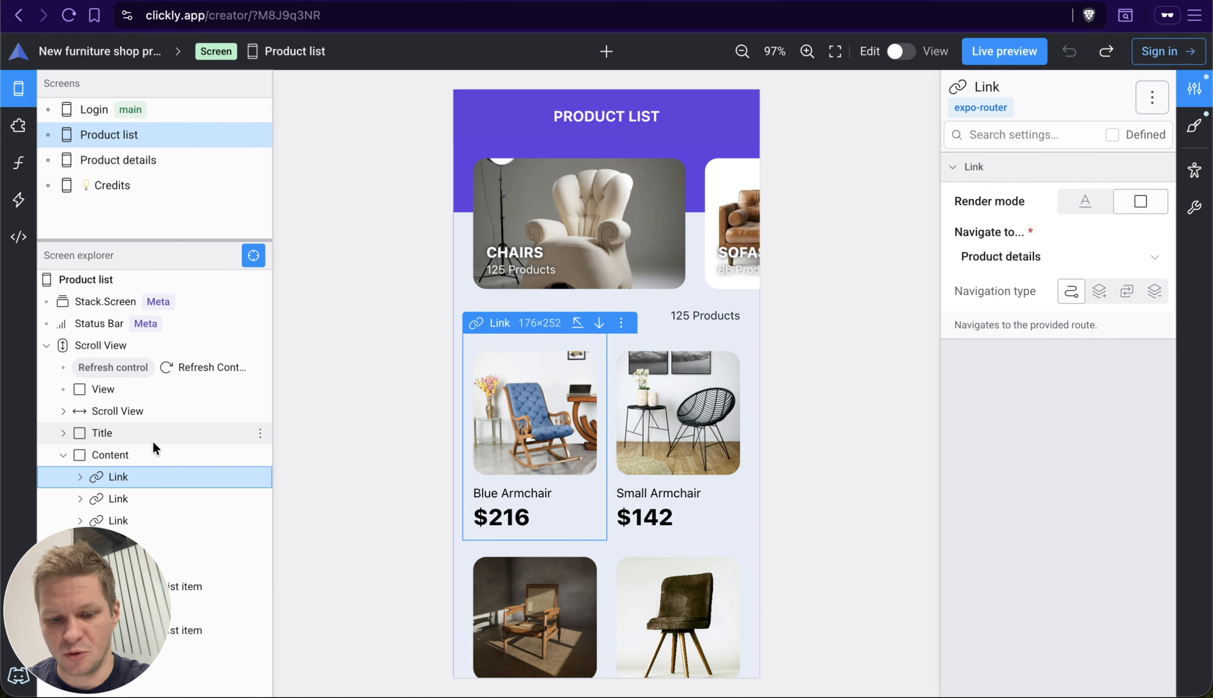
Step: Move the Blue Armchair Link out of Content to the parent level, place it before Content, and undo the moves
{"action": "key", "text": "super+Left"}
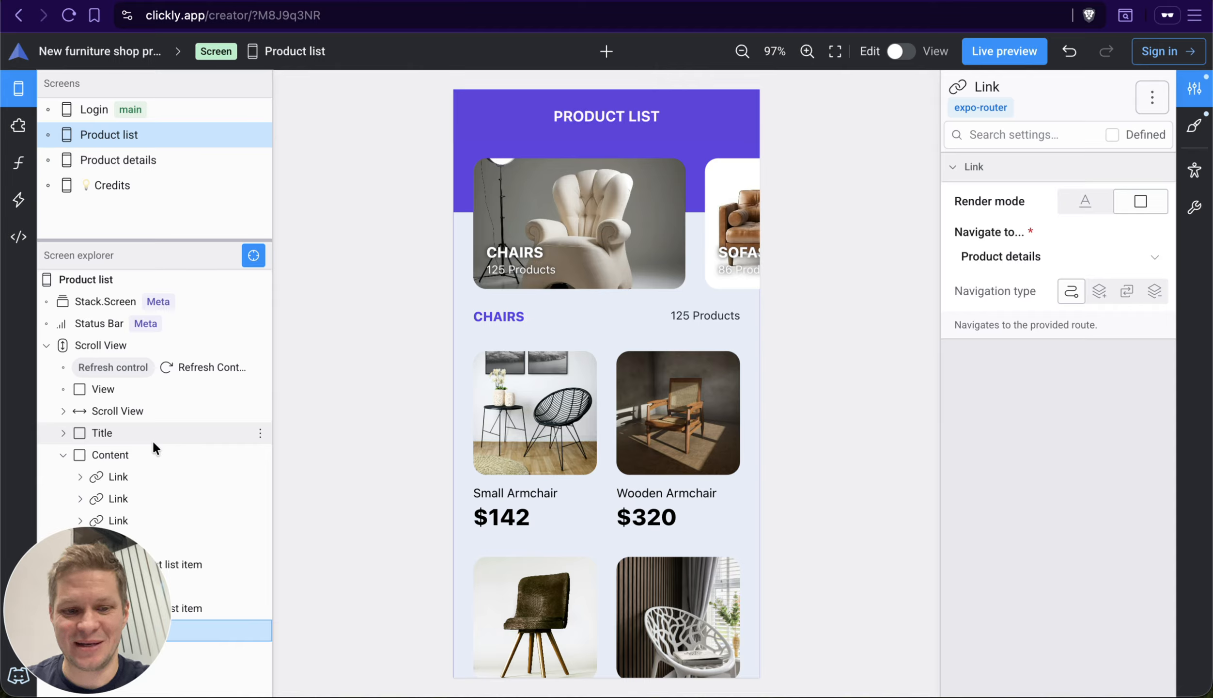
{"action": "key", "text": "super+Up"}
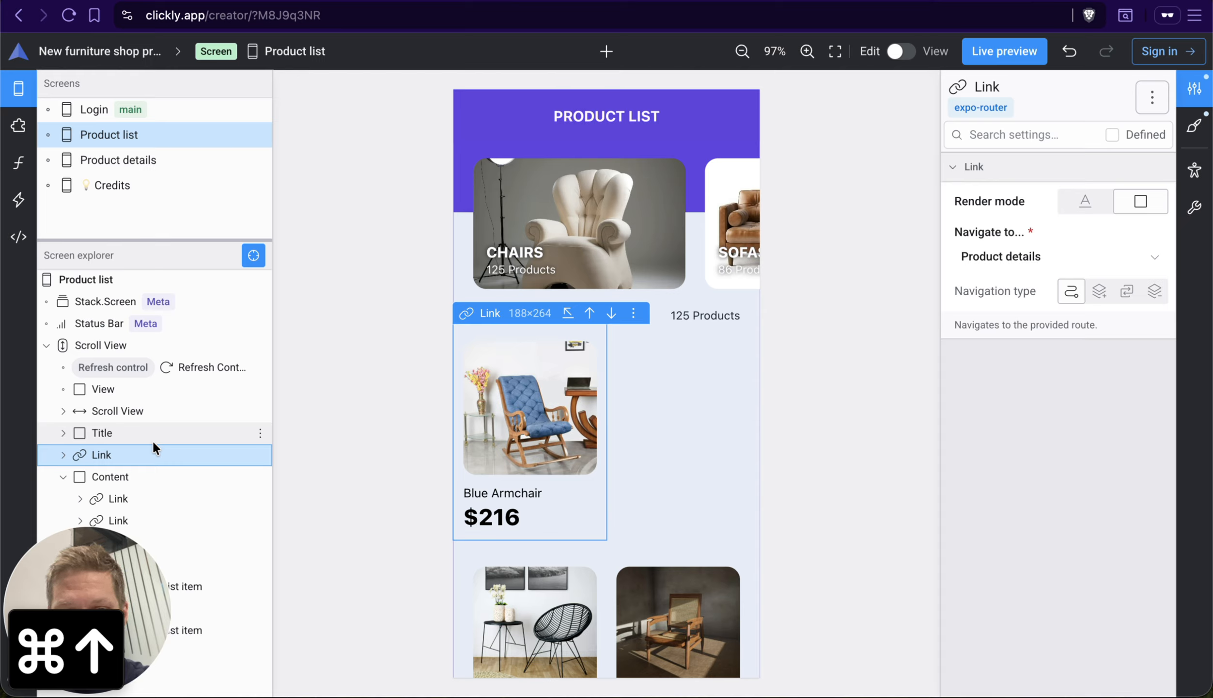
{"action": "key", "text": "super+z"}
{"action": "key", "text": "super+z"}
{"action": "key", "text": "super+z"}
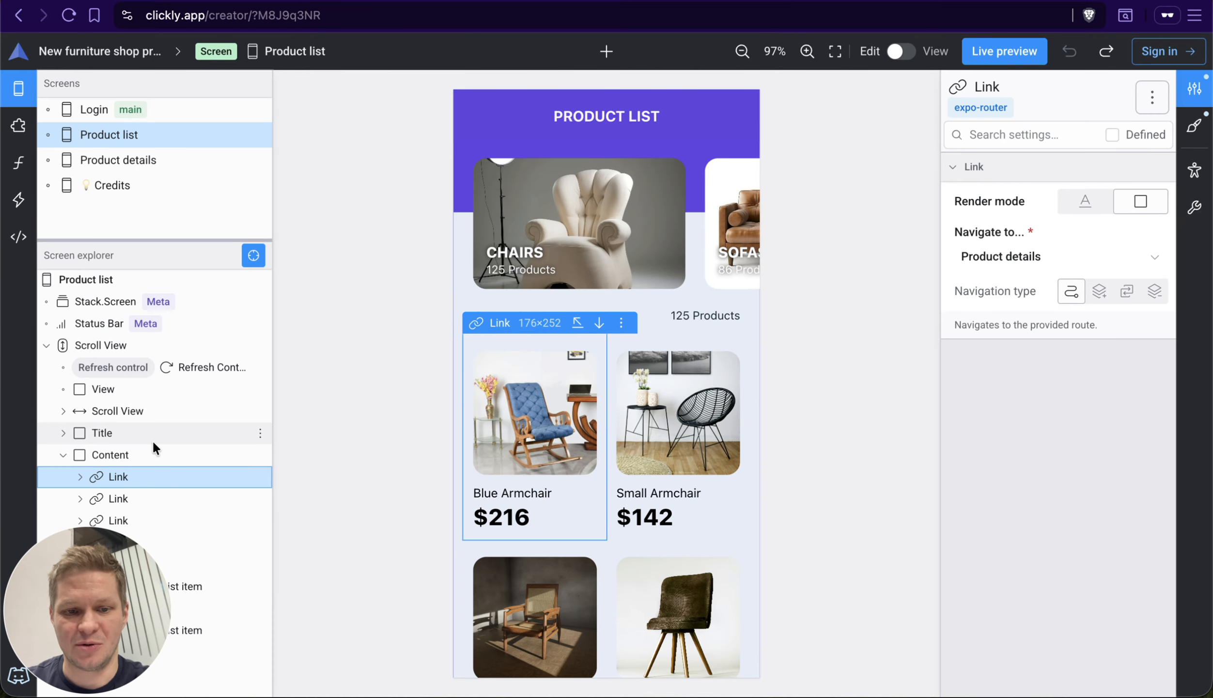
Step: Examine the context menu of the first Link for its move actions and close it
{"action": "key", "text": "m"}
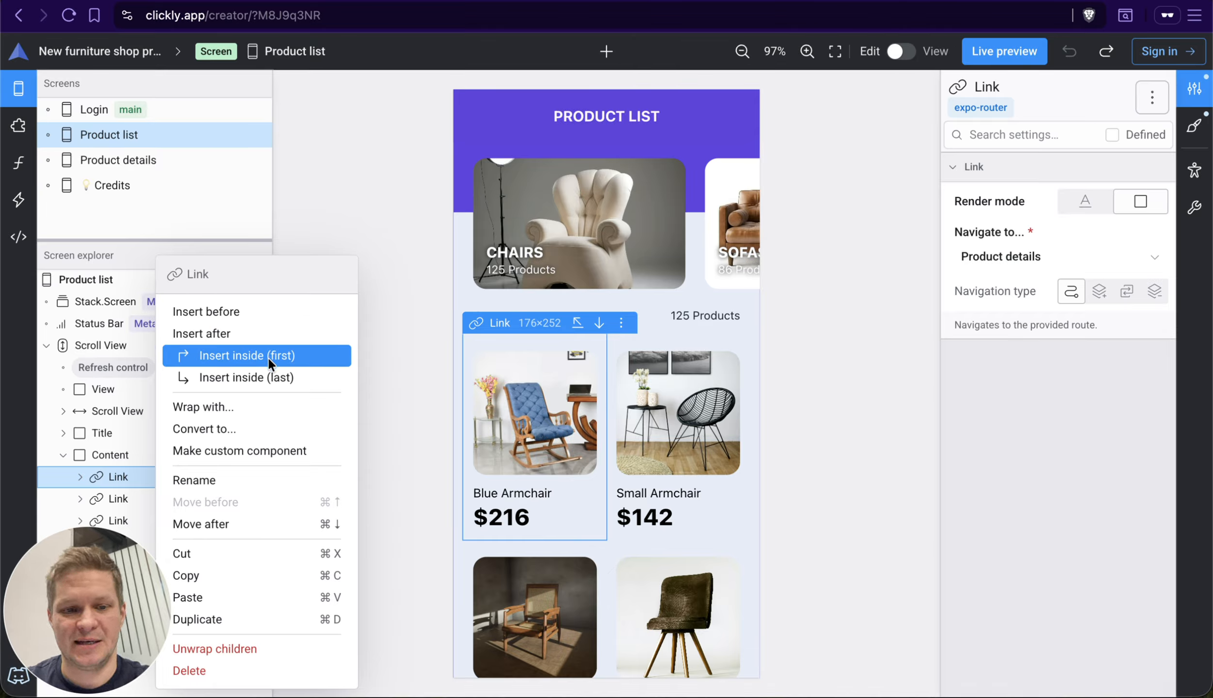
{"action": "key", "text": "Escape"}
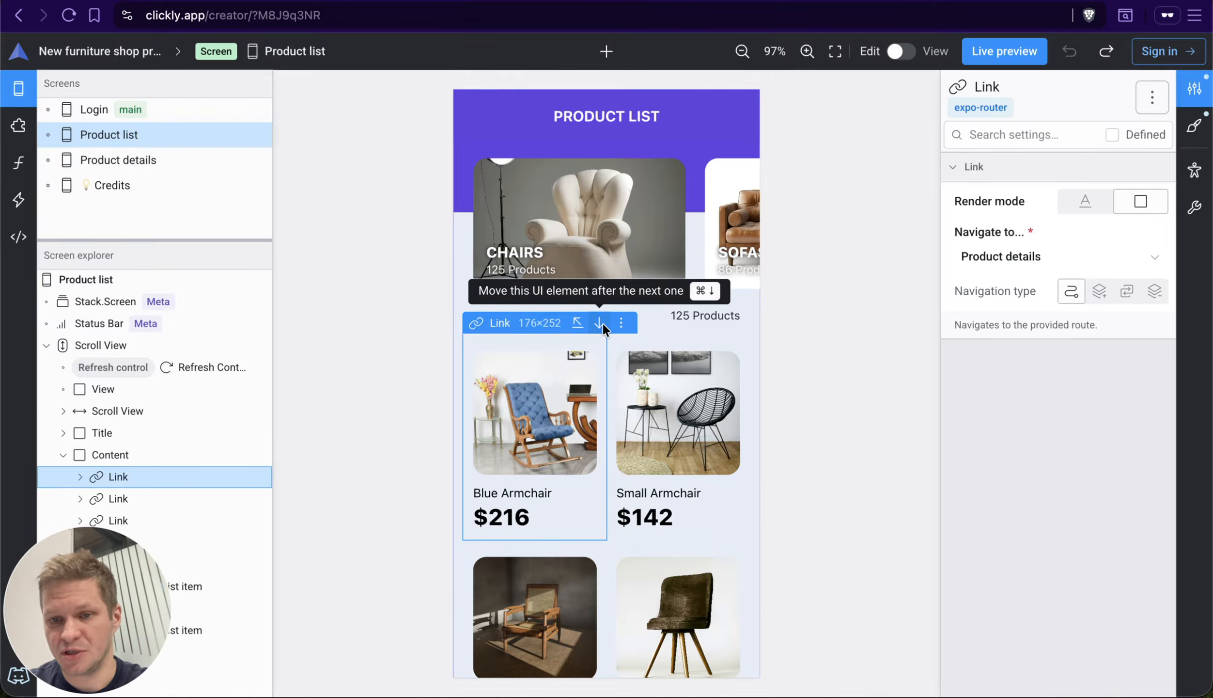
Step: Select the Blue Armchair Product list item and its parent Link, try to move the Link after the next element, and undo
{"action": "left_click", "coordinate": [543, 392]}
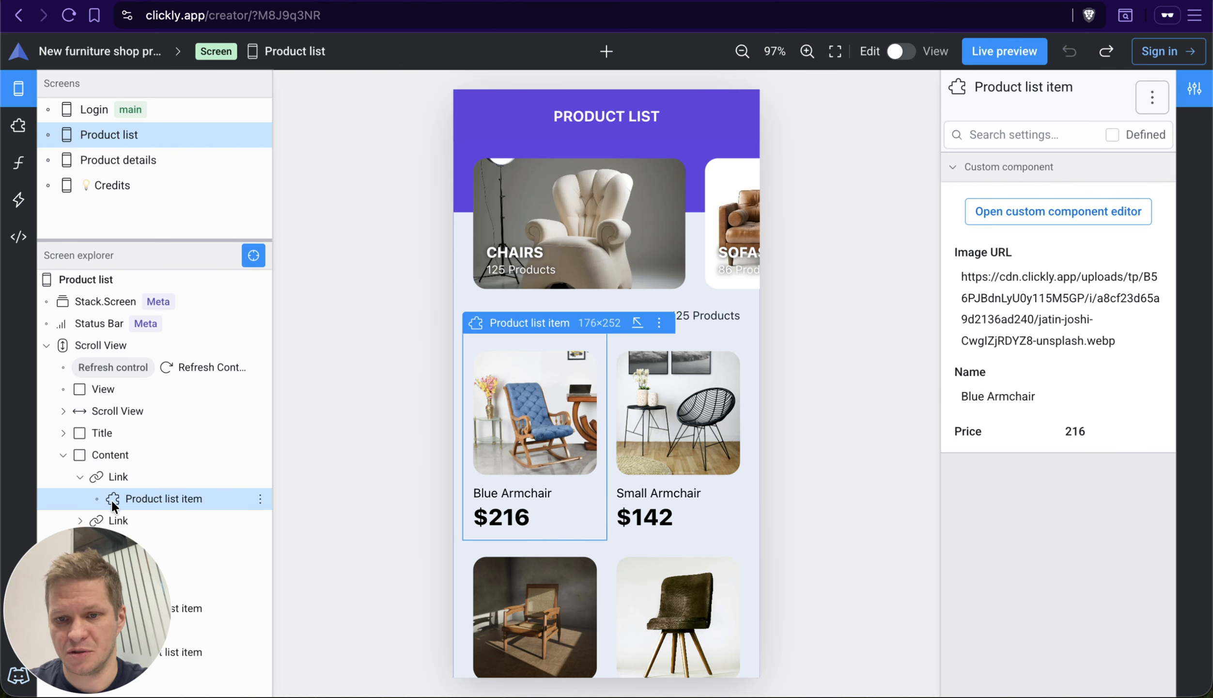
{"action": "left_click", "coordinate": [158, 478]}
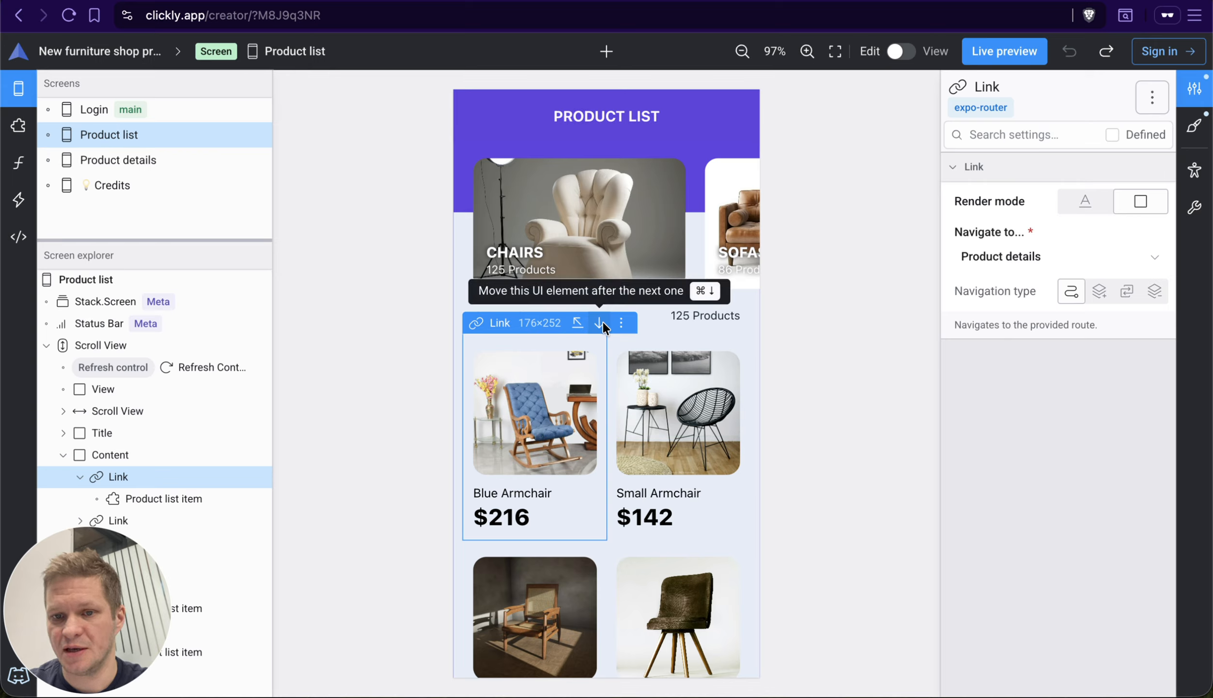
{"action": "key", "text": "super+Down"}
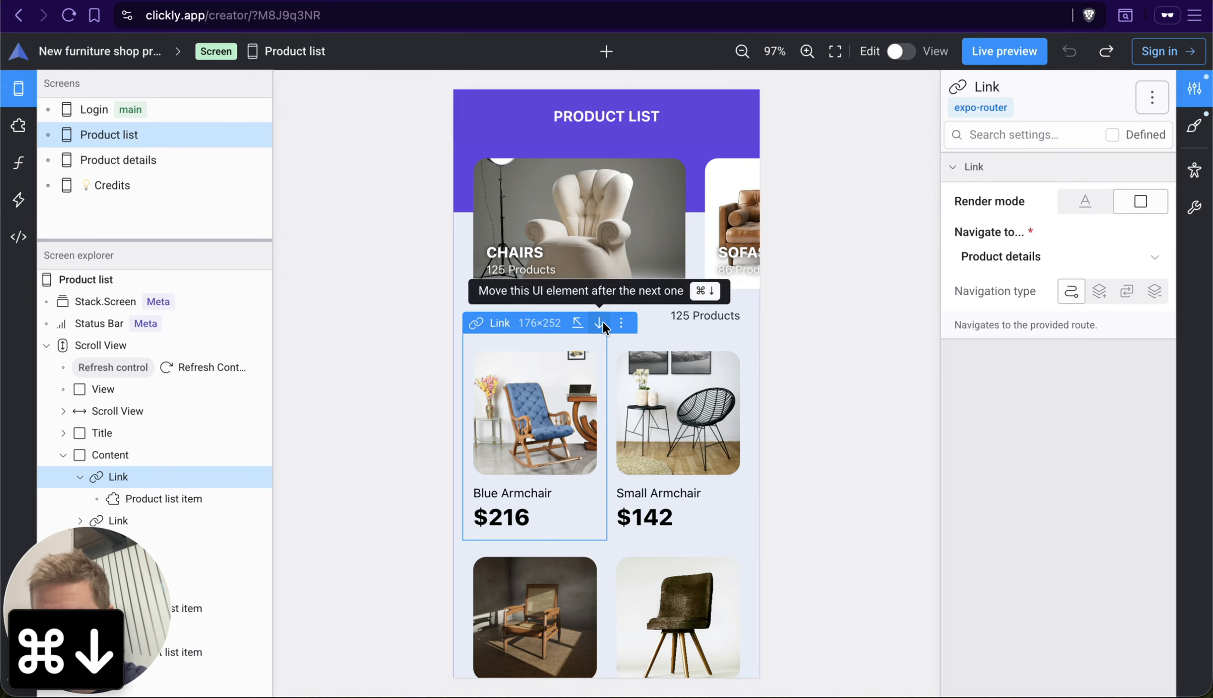
{"action": "key", "text": "super+z"}
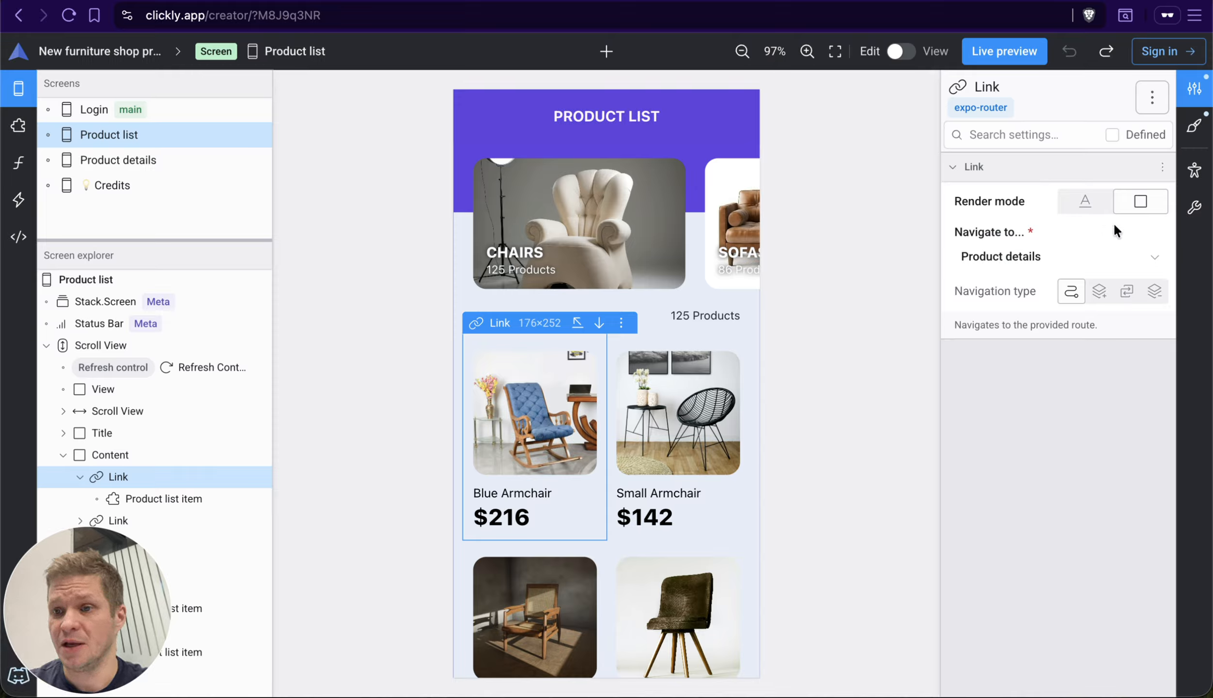
Step: Examine the collapse, expand and reset group actions for the Link settings tab and close the menu
{"action": "right_click", "coordinate": [1197, 93]}
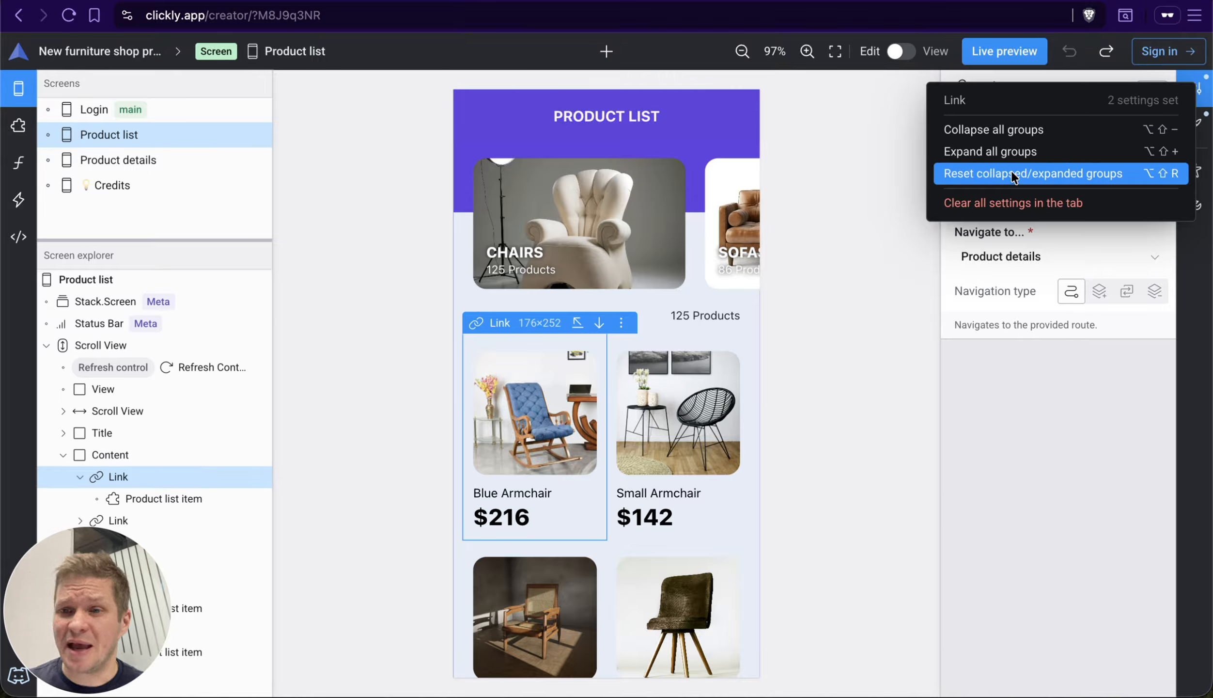
{"action": "left_click", "coordinate": [821, 297]}
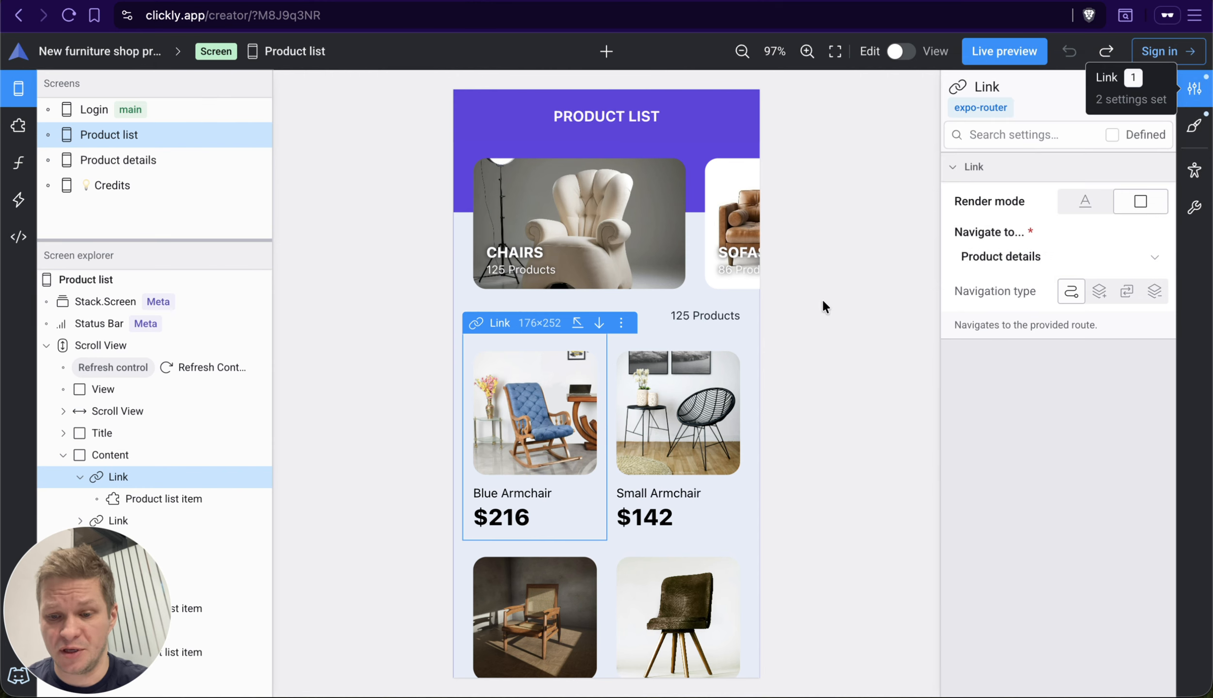